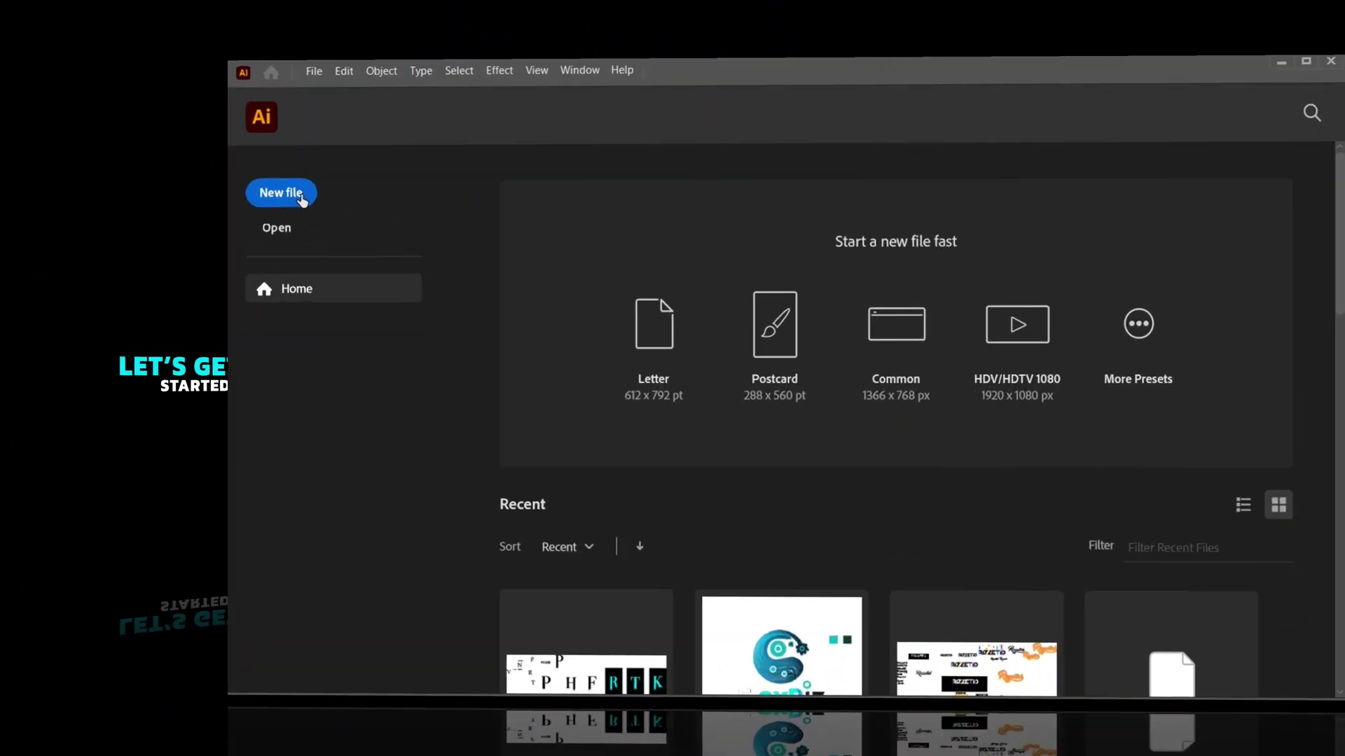
# Create a new 1920×1080 px document.
pyautogui.click(926, 287)
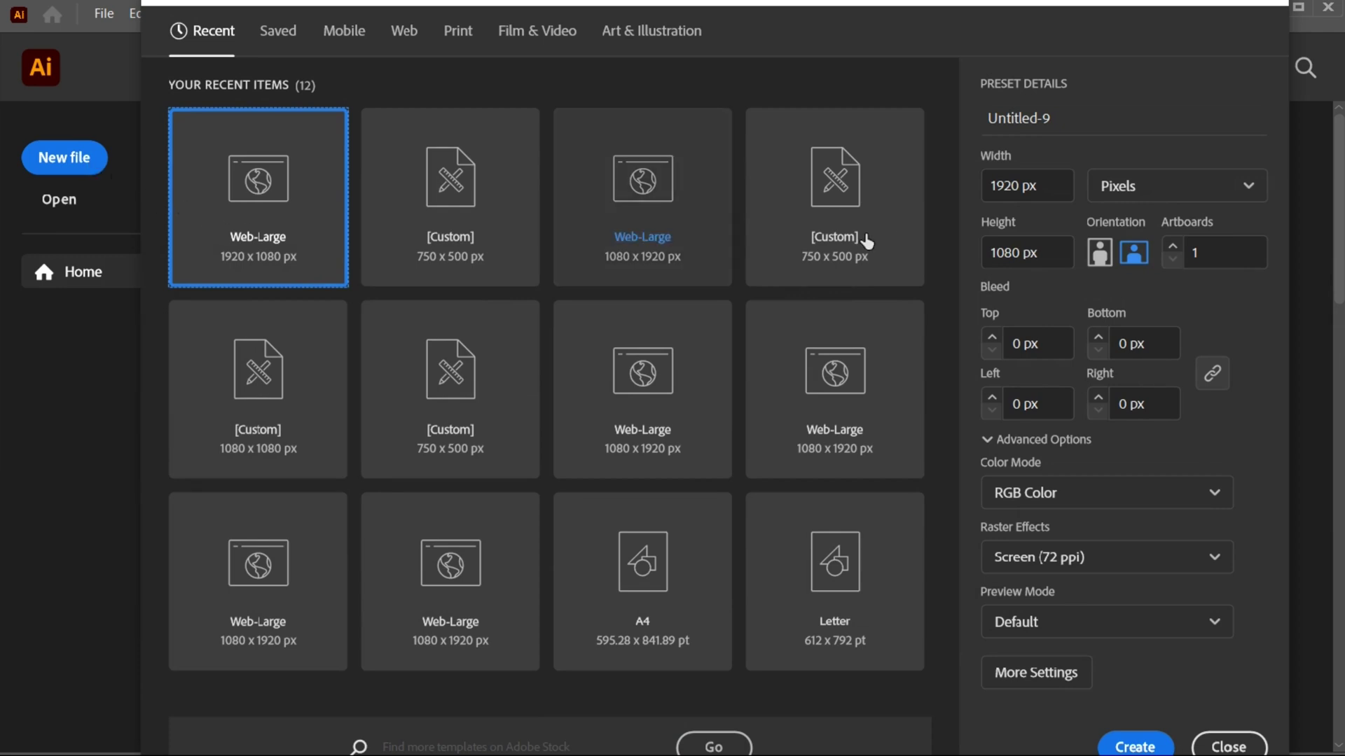
pyautogui.click(1039, 186)
pyautogui.click(1047, 249)
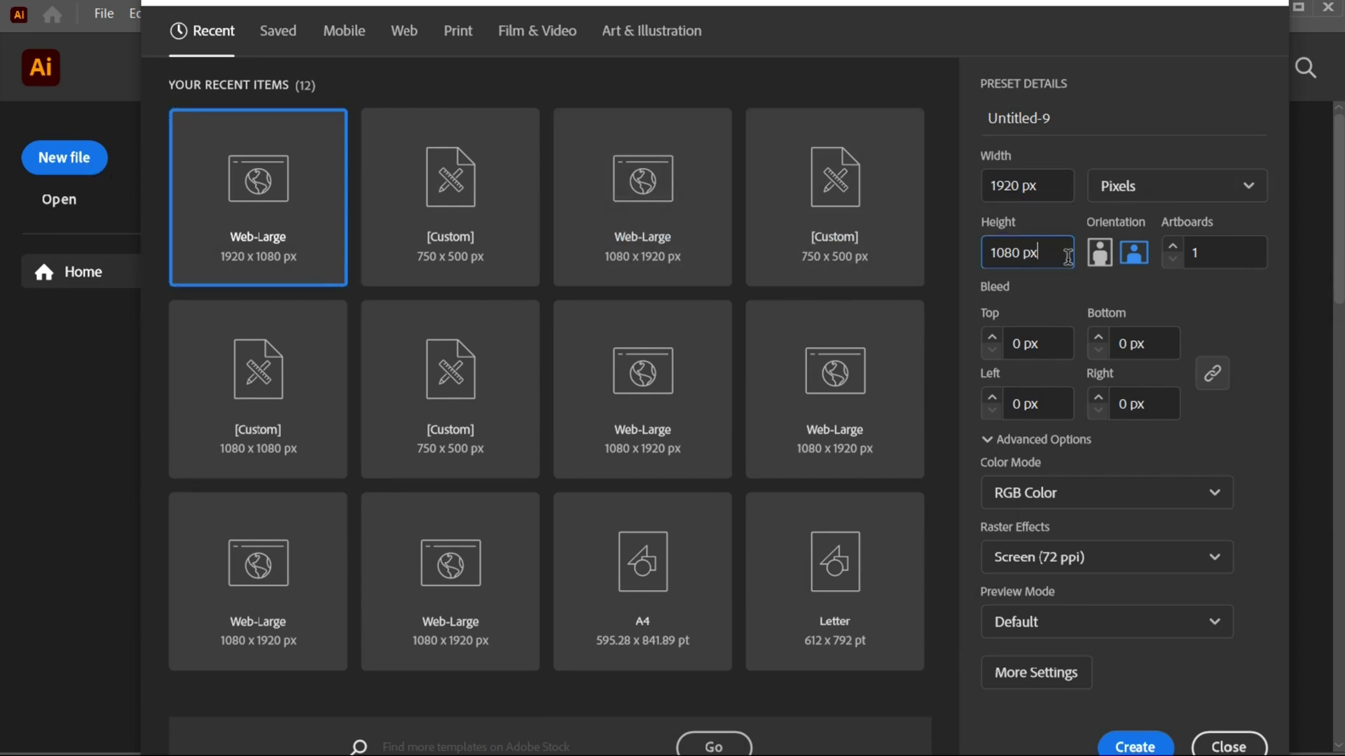
pyautogui.click(1139, 746)
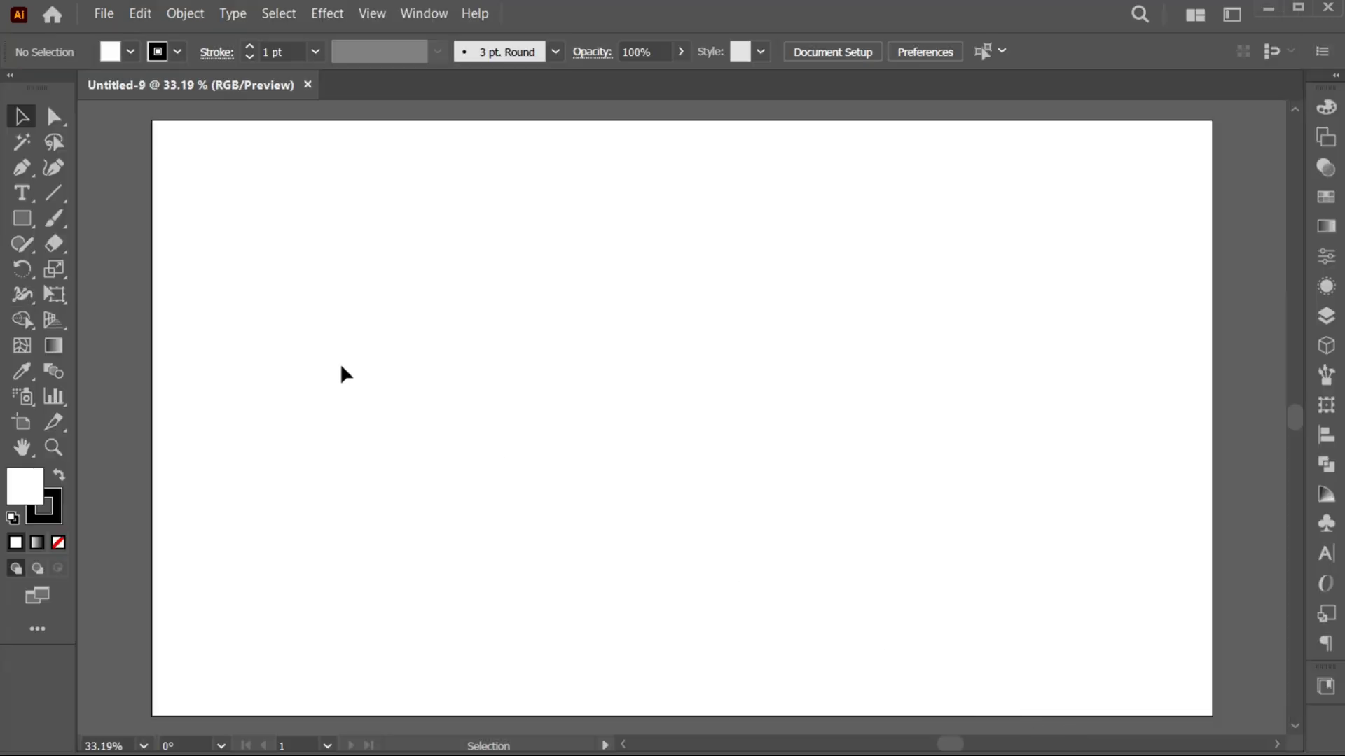
# Draw a 1920×1080 px rectangle and centre it horizontally and vertically on the artboard.
pyautogui.click(28, 218)
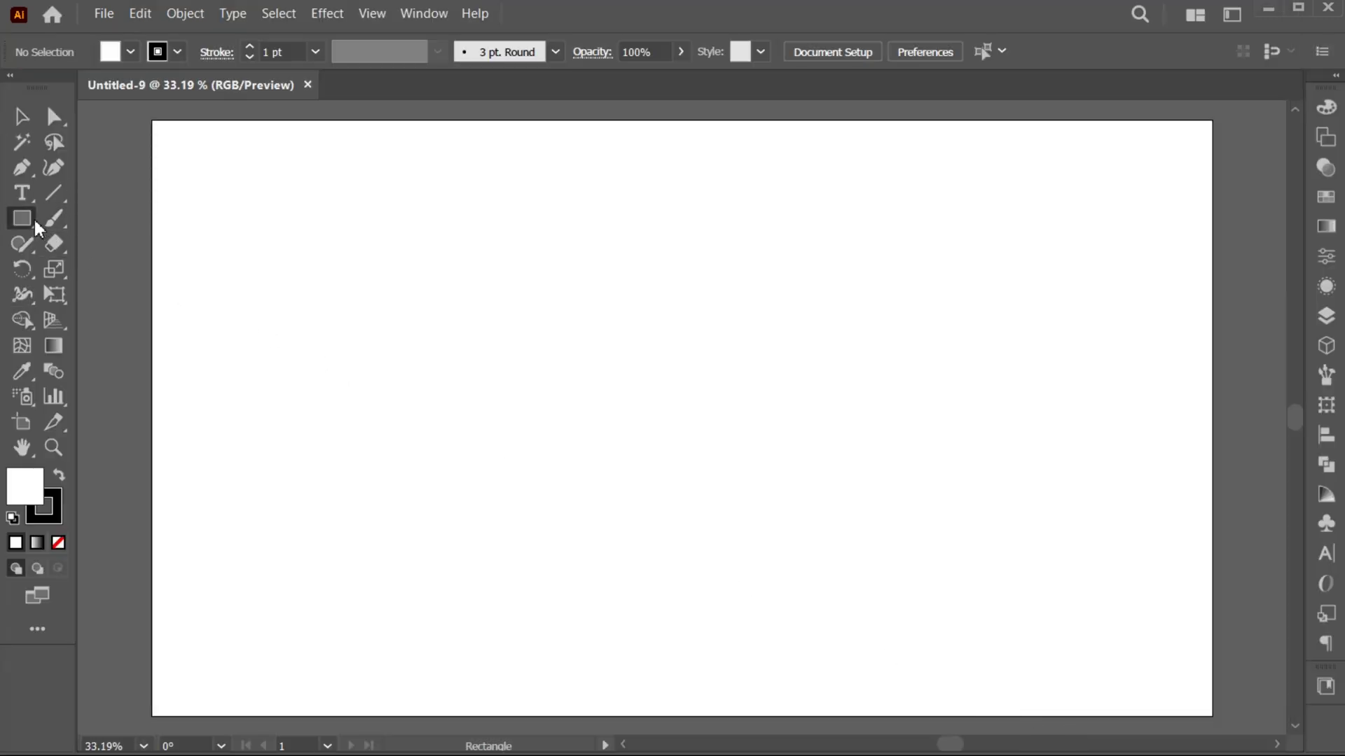
pyautogui.click(566, 353)
pyautogui.write('1920')
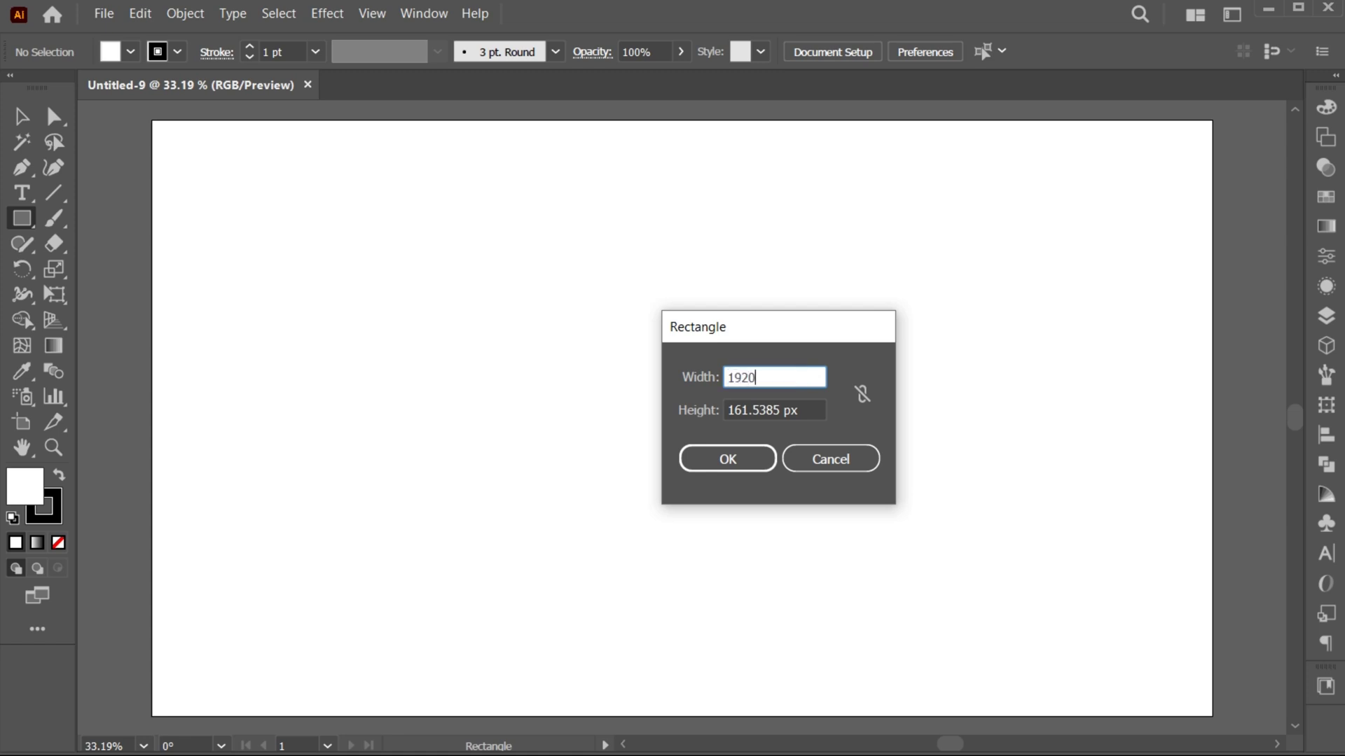
pyautogui.press('Tab')
pyautogui.write('1')
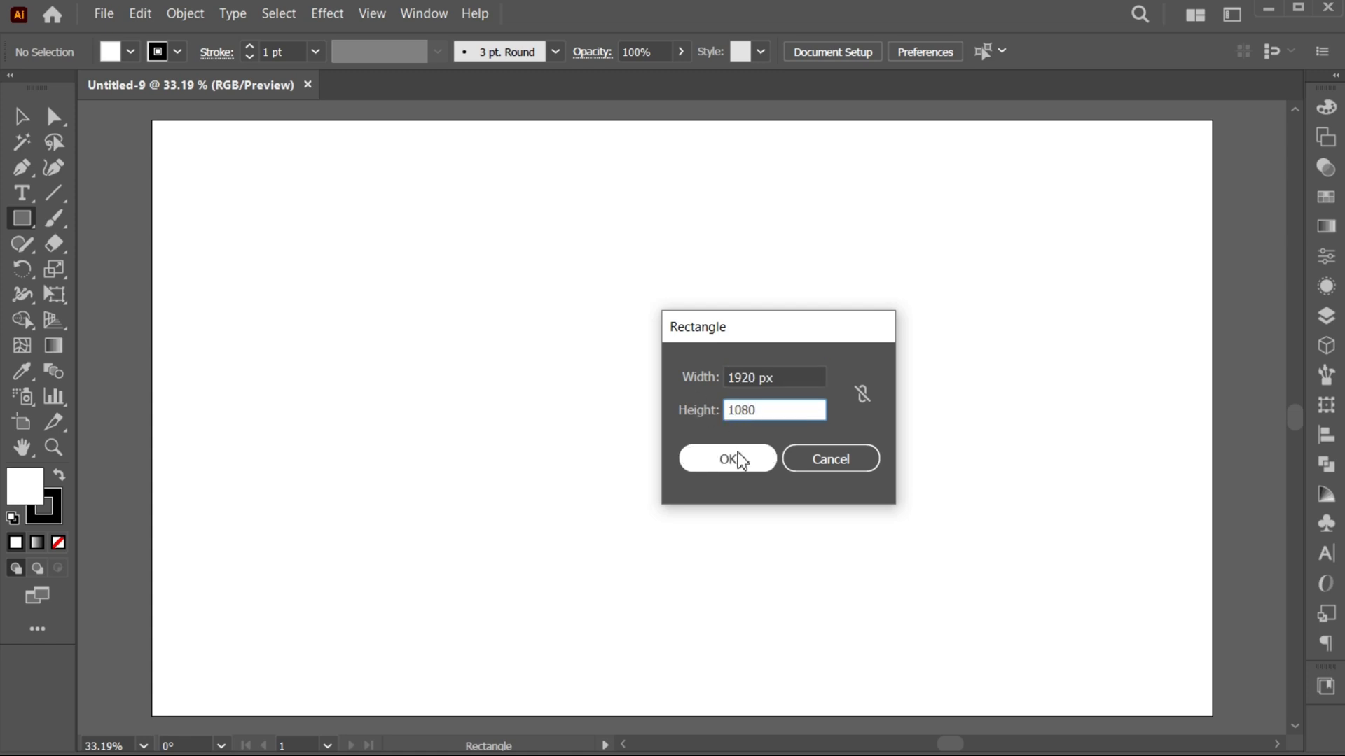
pyautogui.click(727, 459)
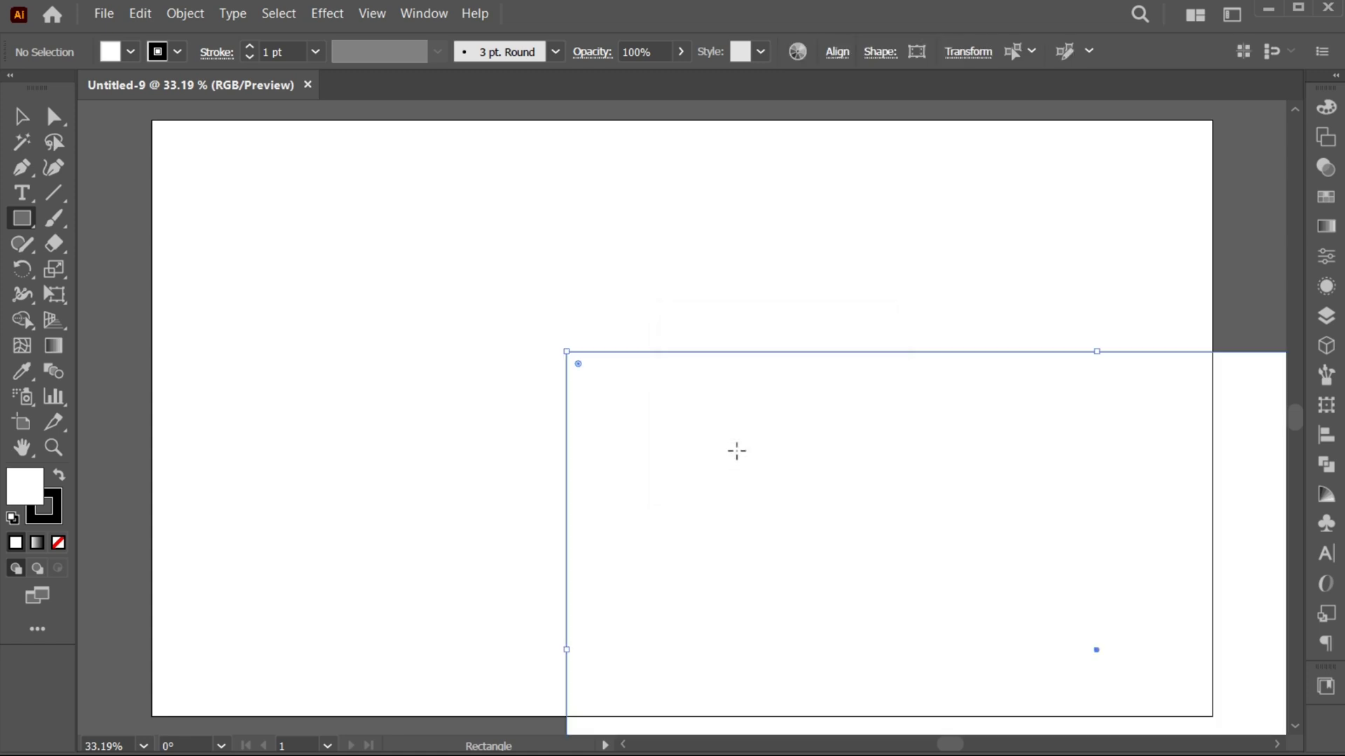
pyautogui.click(838, 52)
pyautogui.click(650, 112)
pyautogui.click(791, 112)
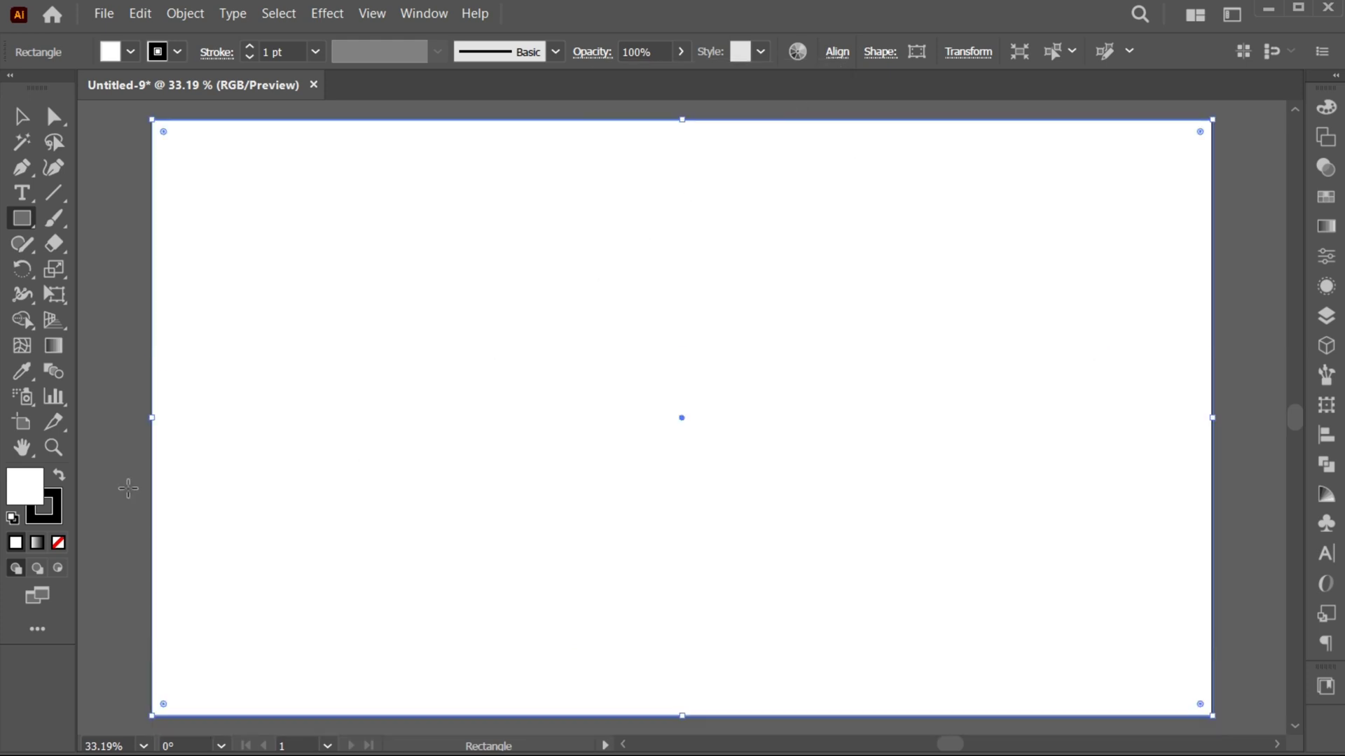
# Fill the rectangle black, lock it, and fit the artboard in the window.
pyautogui.doubleClick(31, 492)
pyautogui.moveTo(139, 485); pyautogui.dragTo(120, 515)
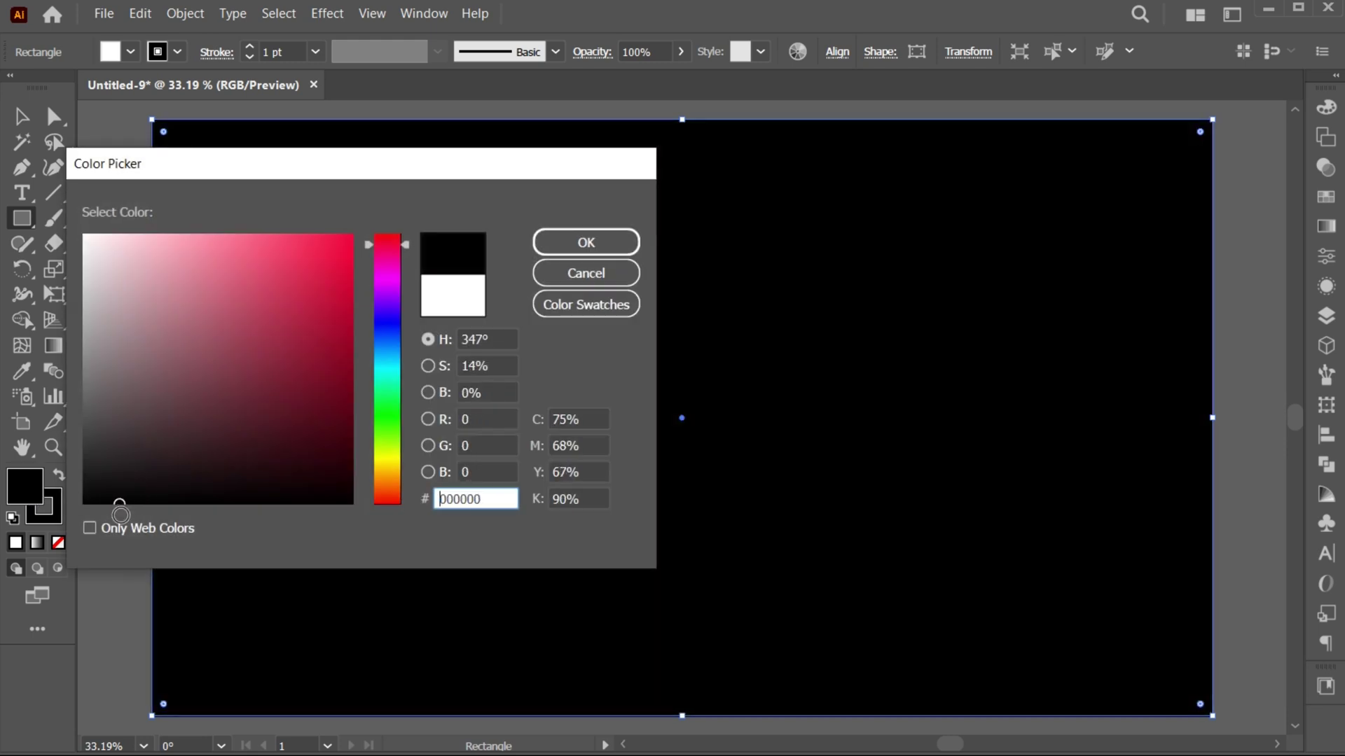
pyautogui.click(564, 243)
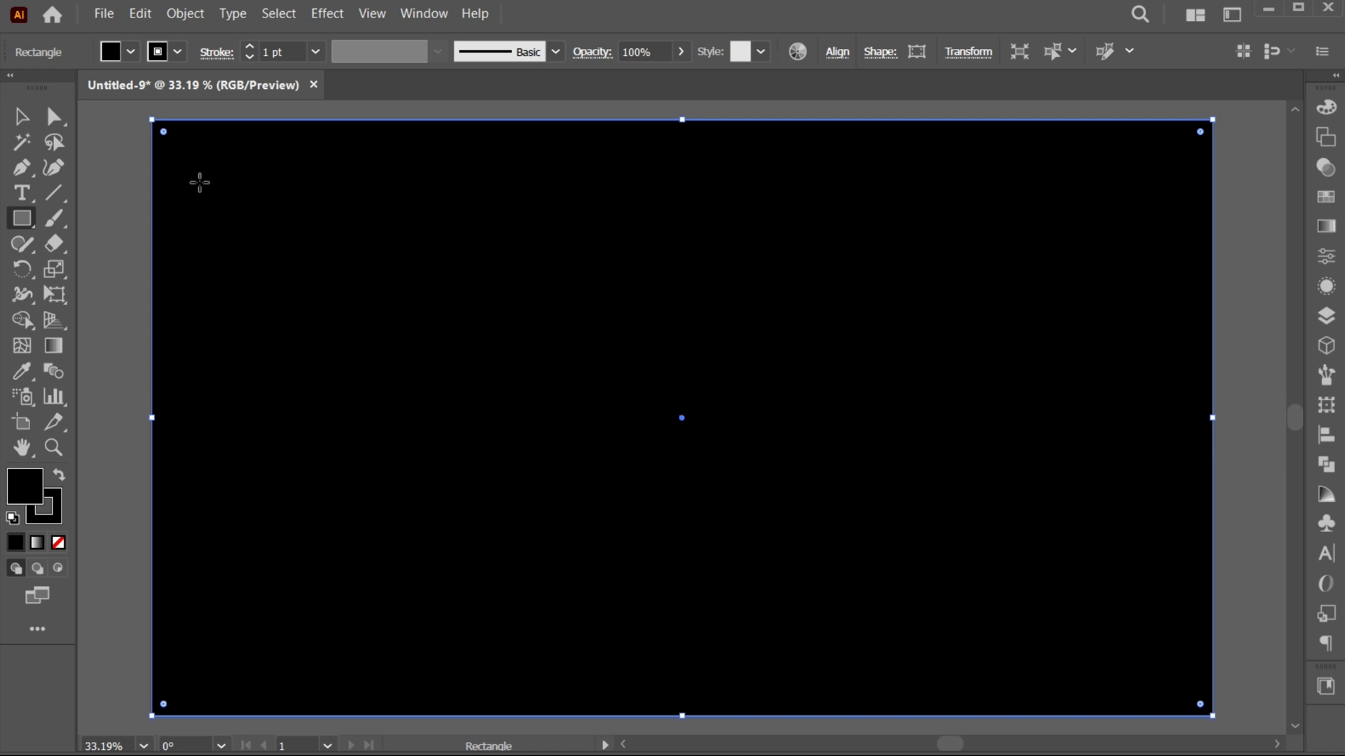
pyautogui.click(21, 119)
pyautogui.click(188, 13)
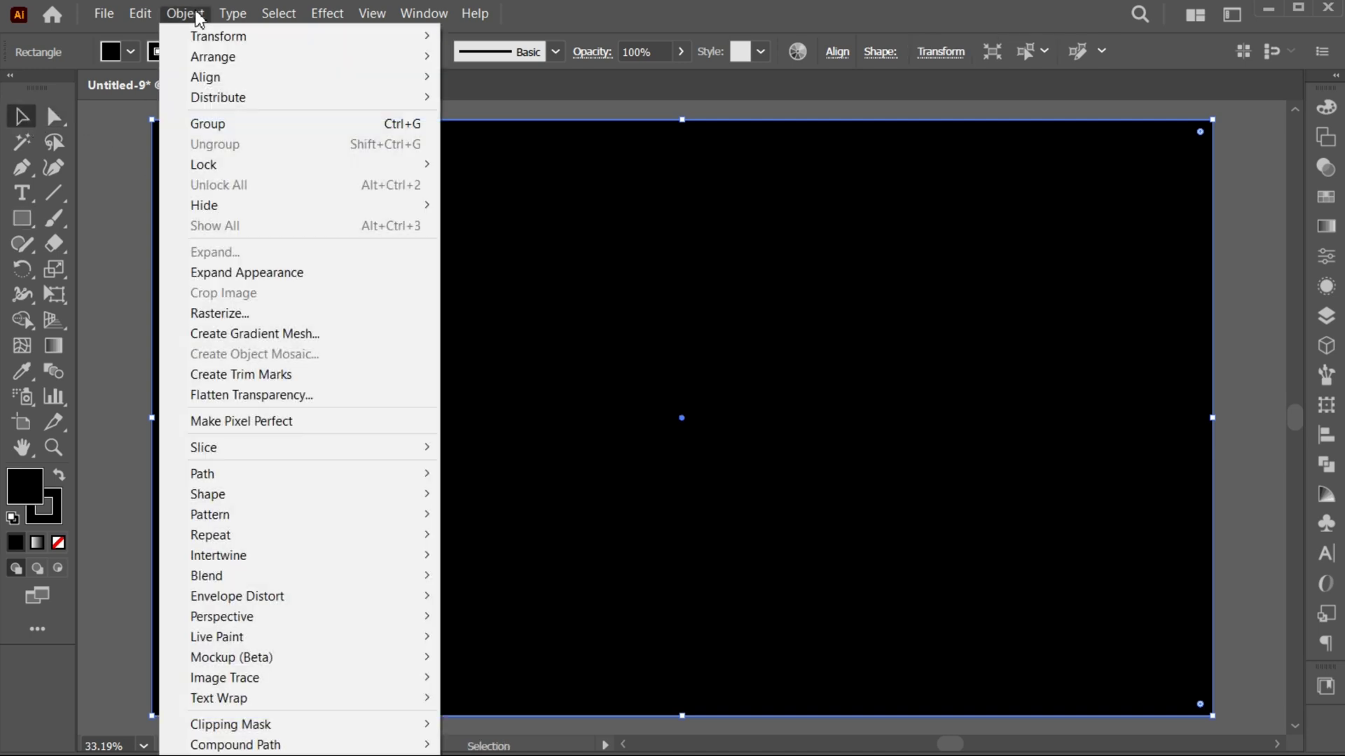
pyautogui.moveTo(314, 171)
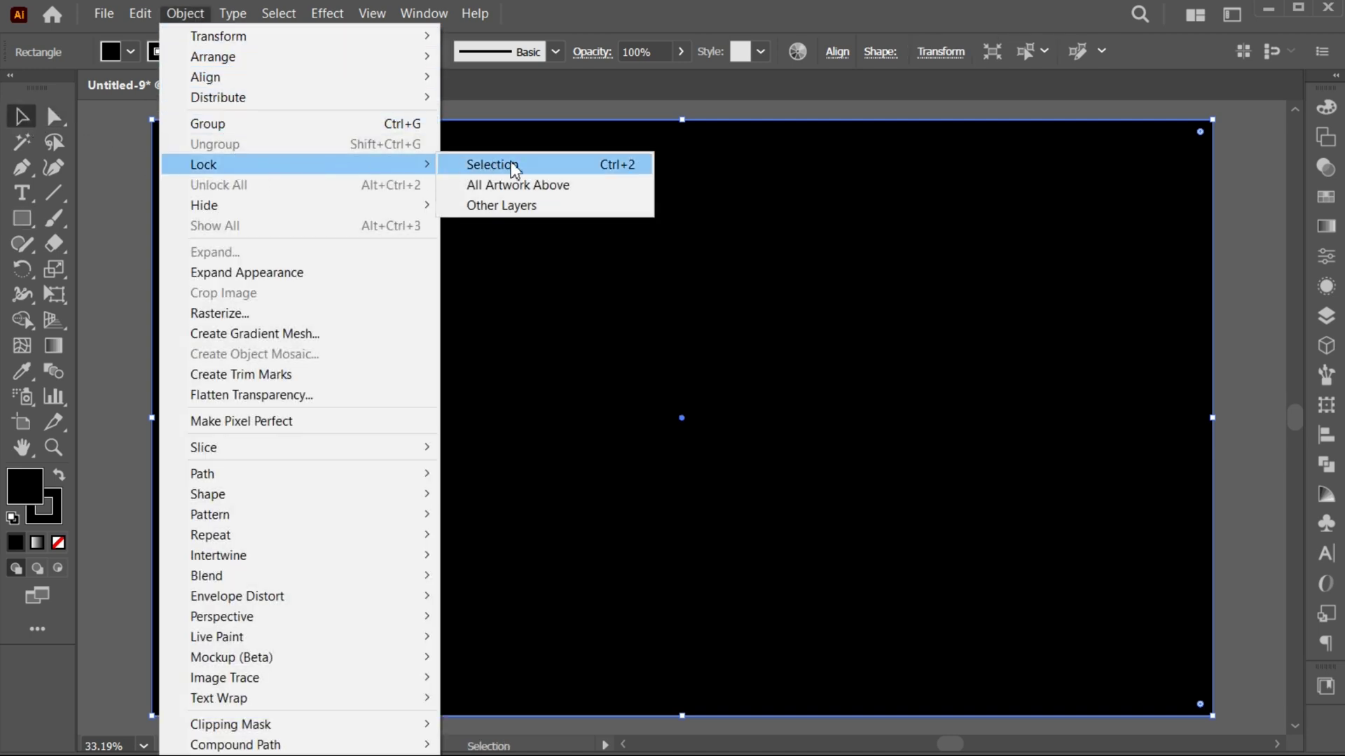
pyautogui.click(546, 168)
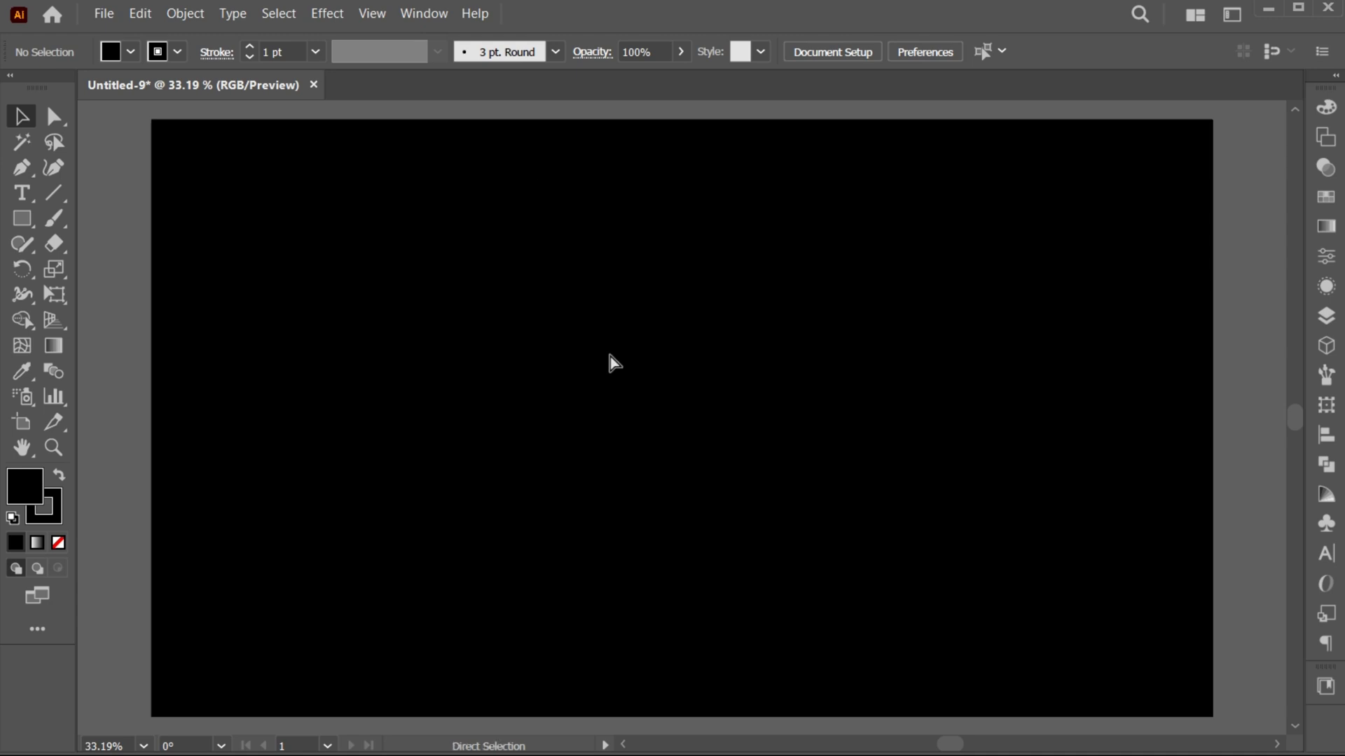
pyautogui.hotkey('ctrl', '0')
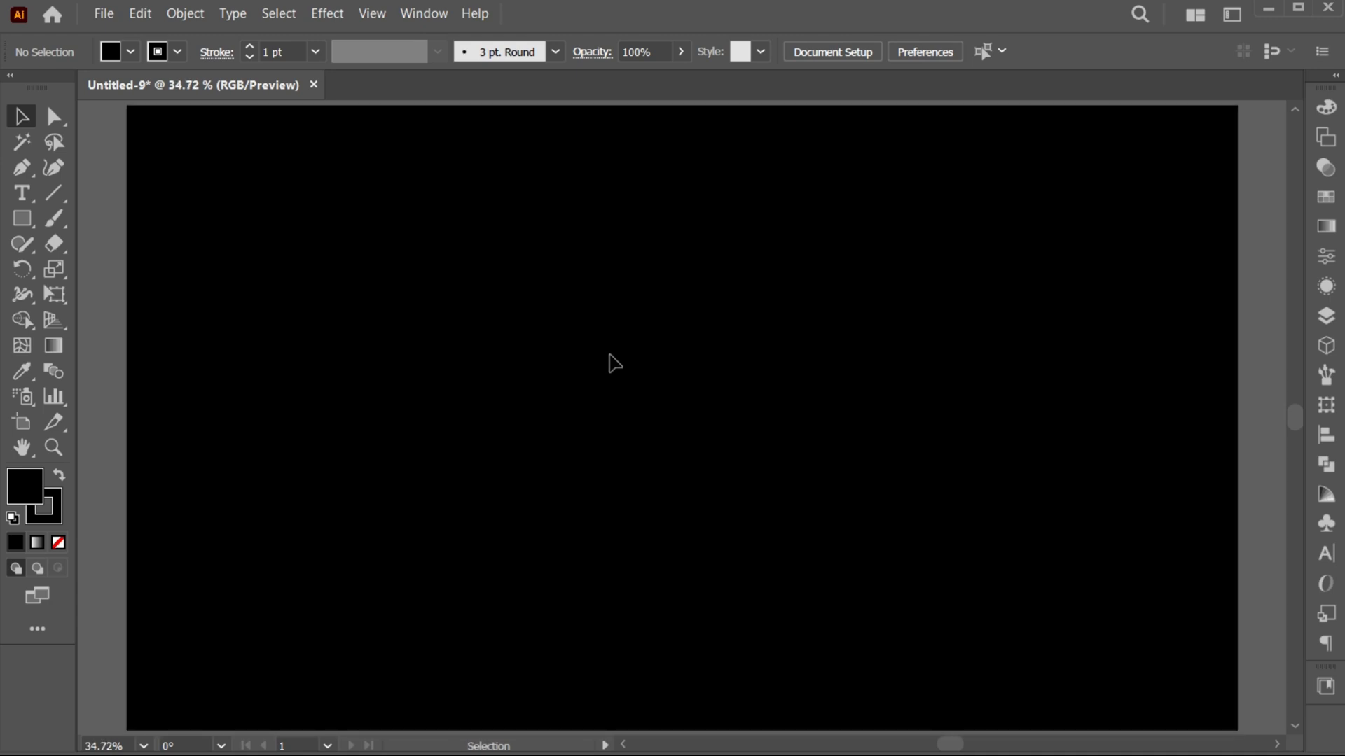
# Draw a tall rectangle in the upper-left area and fill it white.
pyautogui.click(28, 220)
pyautogui.moveTo(432, 173)
pyautogui.mouseDown()
pyautogui.moveTo(499, 334)
pyautogui.moveTo(524, 444)
pyautogui.mouseUp()
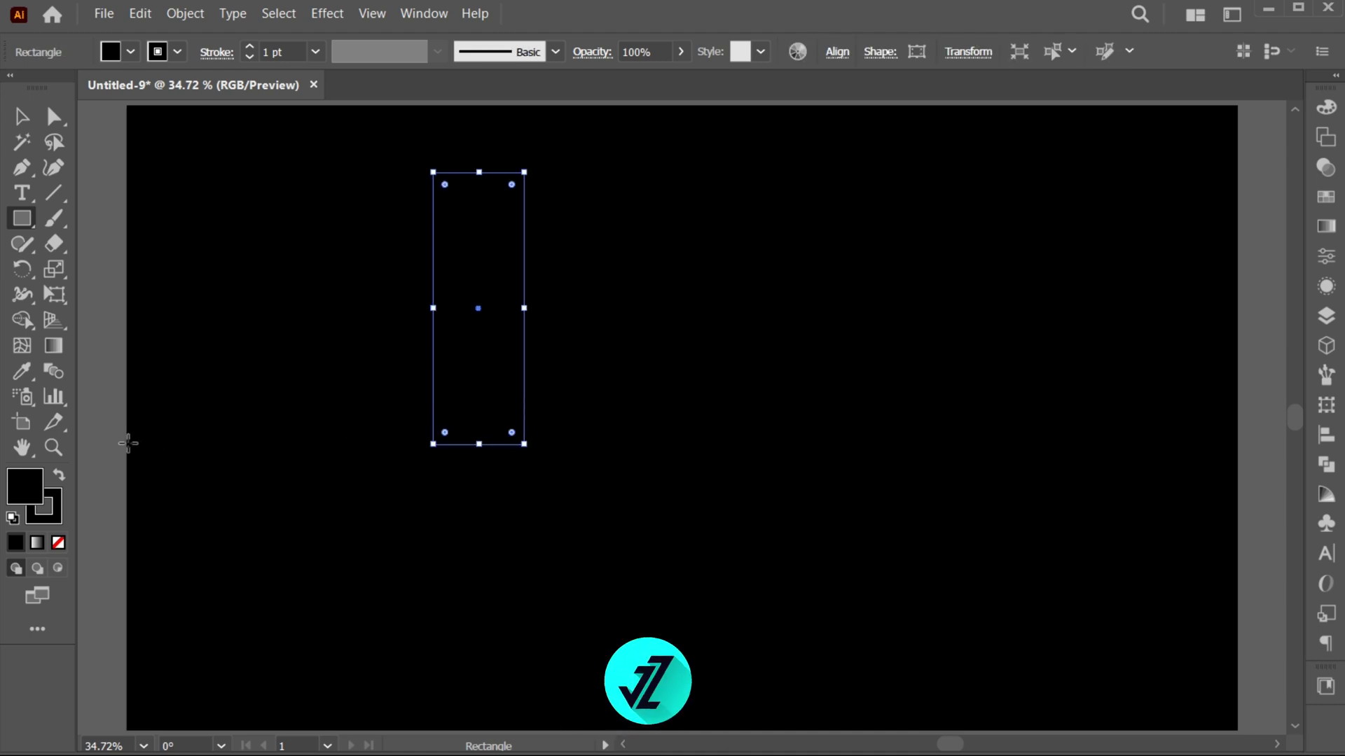
pyautogui.doubleClick(32, 490)
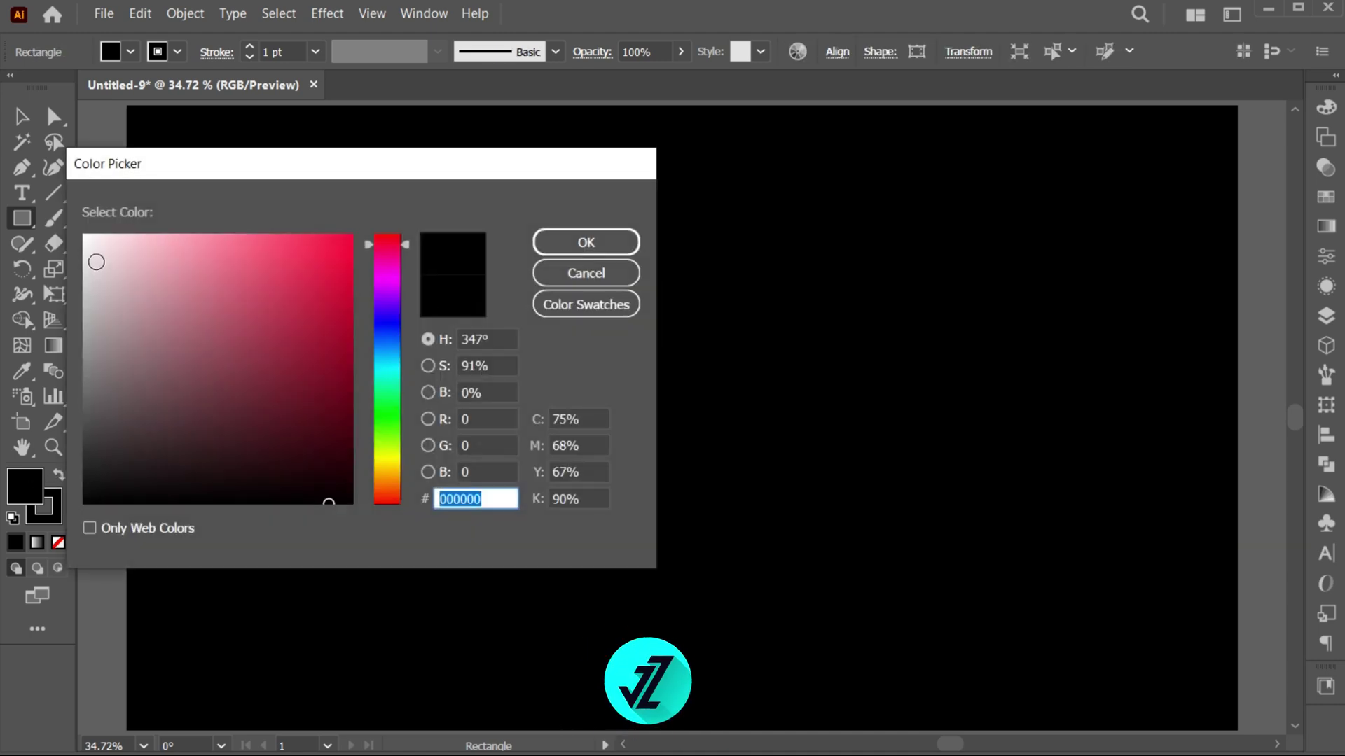
pyautogui.moveTo(96, 261); pyautogui.dragTo(78, 220)
pyautogui.click(586, 242)
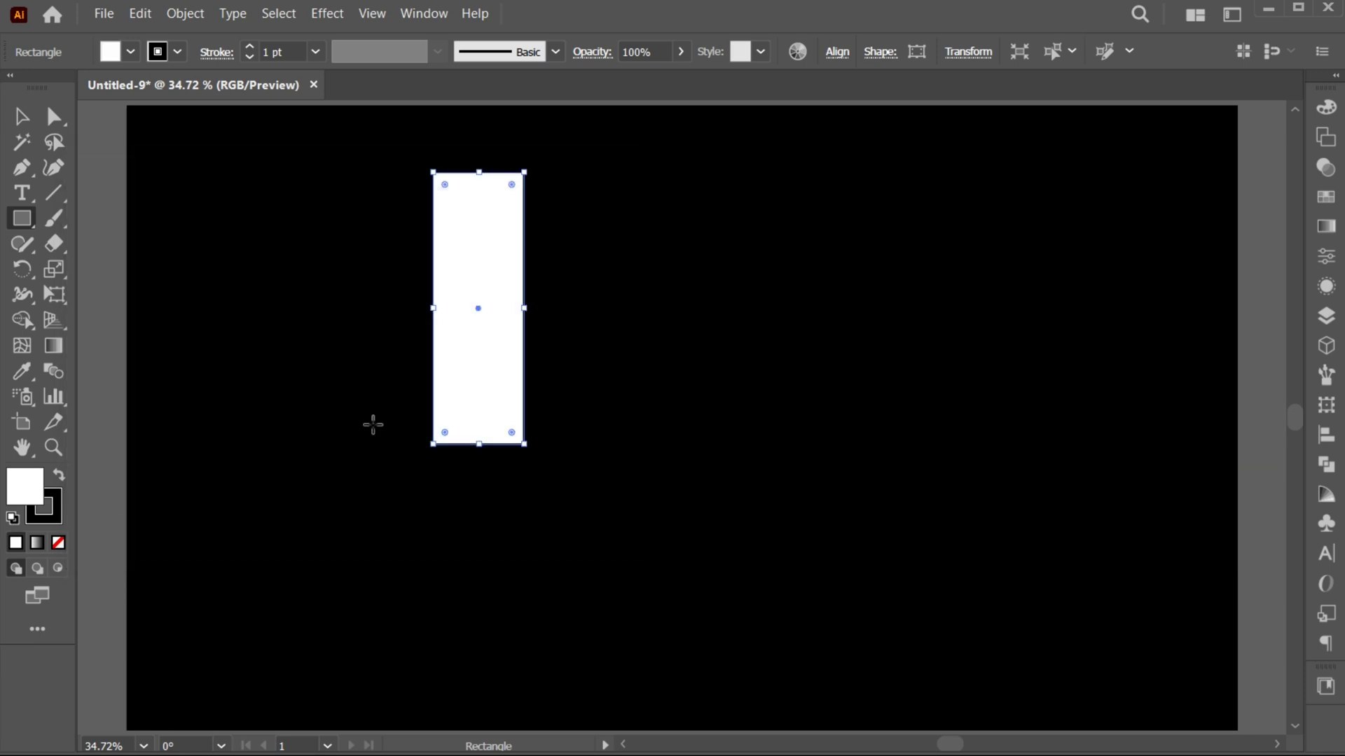
# Remove the rectangle's stroke and nudge it slightly upward.
pyautogui.click(58, 543)
pyautogui.click(32, 491)
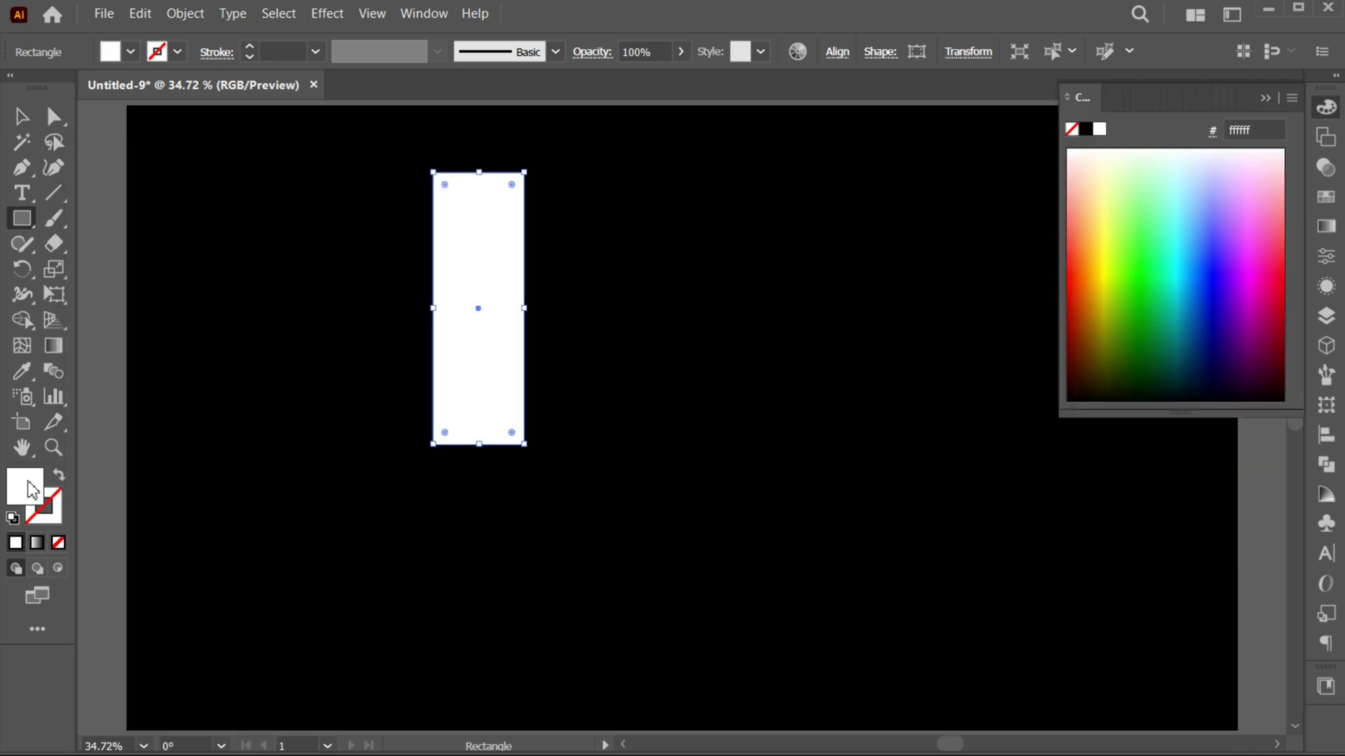
pyautogui.click(1265, 99)
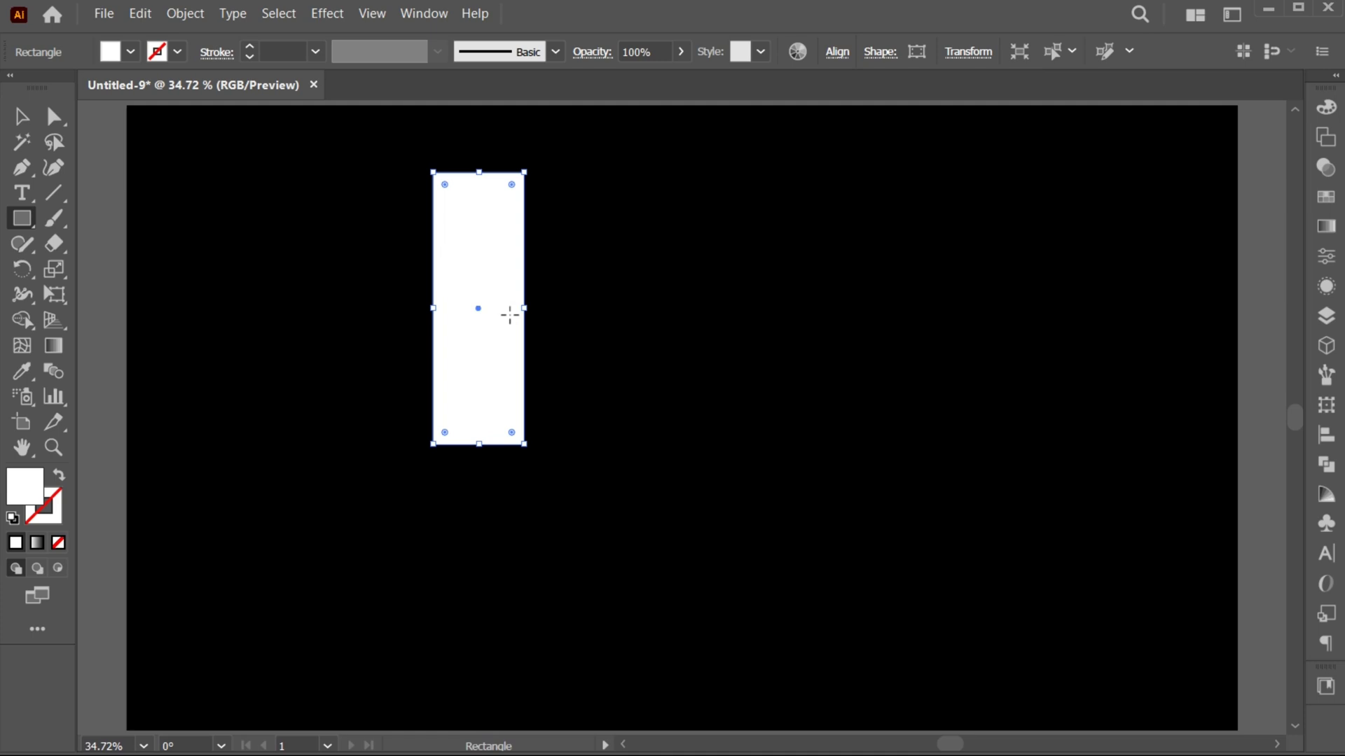
pyautogui.press('v')
pyautogui.moveTo(503, 336); pyautogui.dragTo(508, 309)
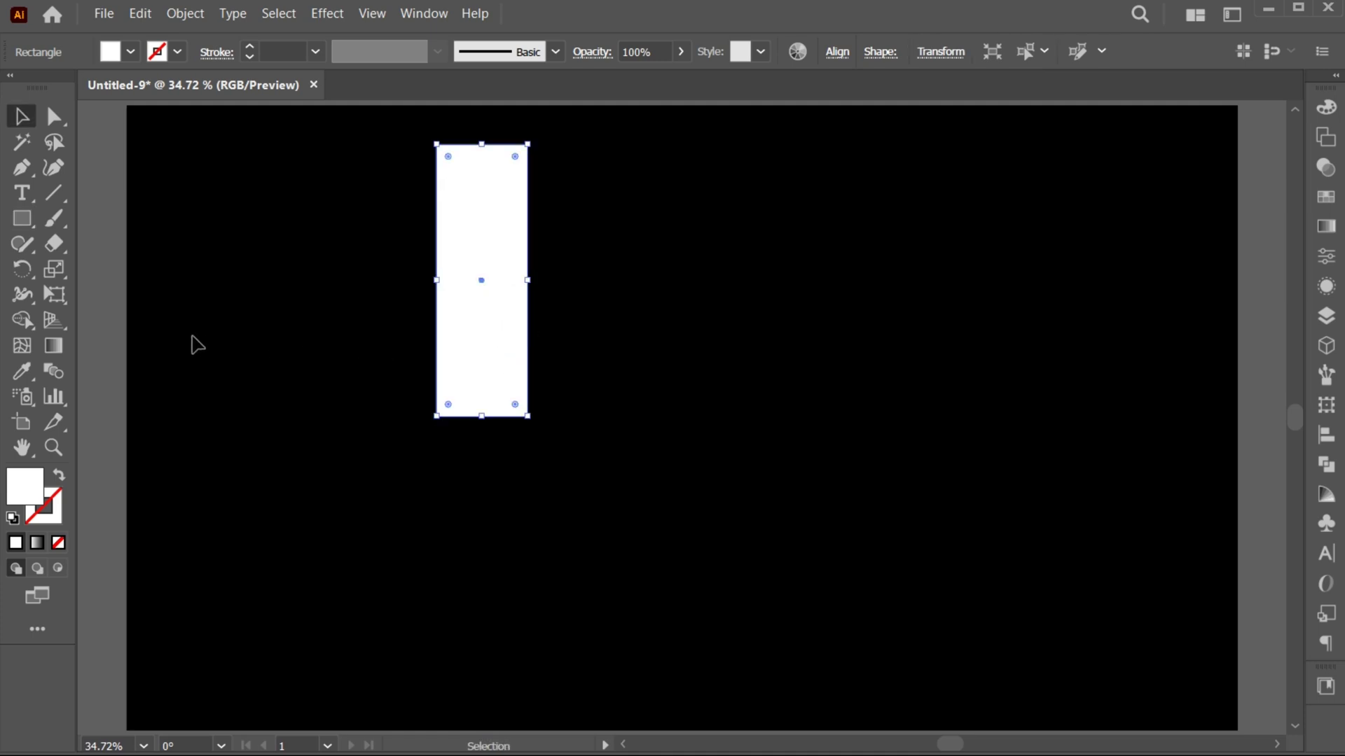
# Select the Wrinkle tool and set its brush width and height to 300.
pyautogui.click(23, 291)
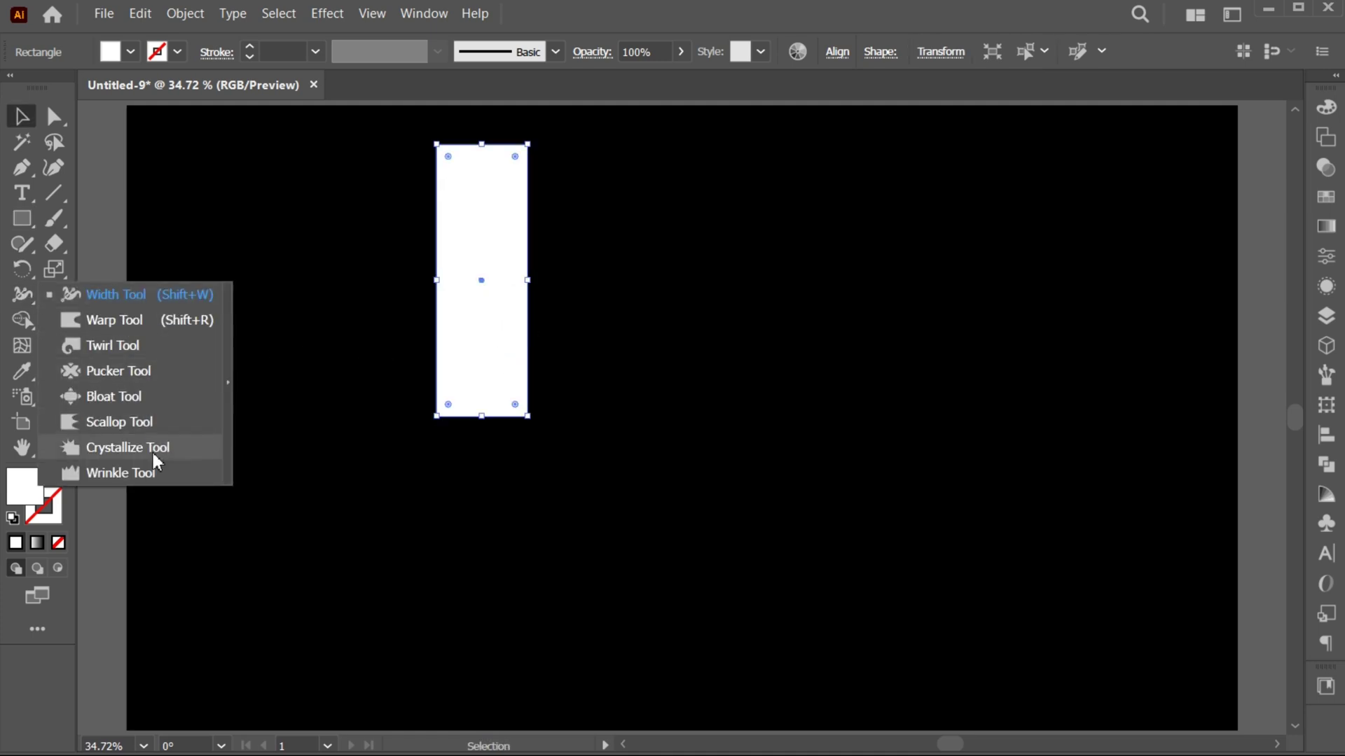
pyautogui.click(186, 473)
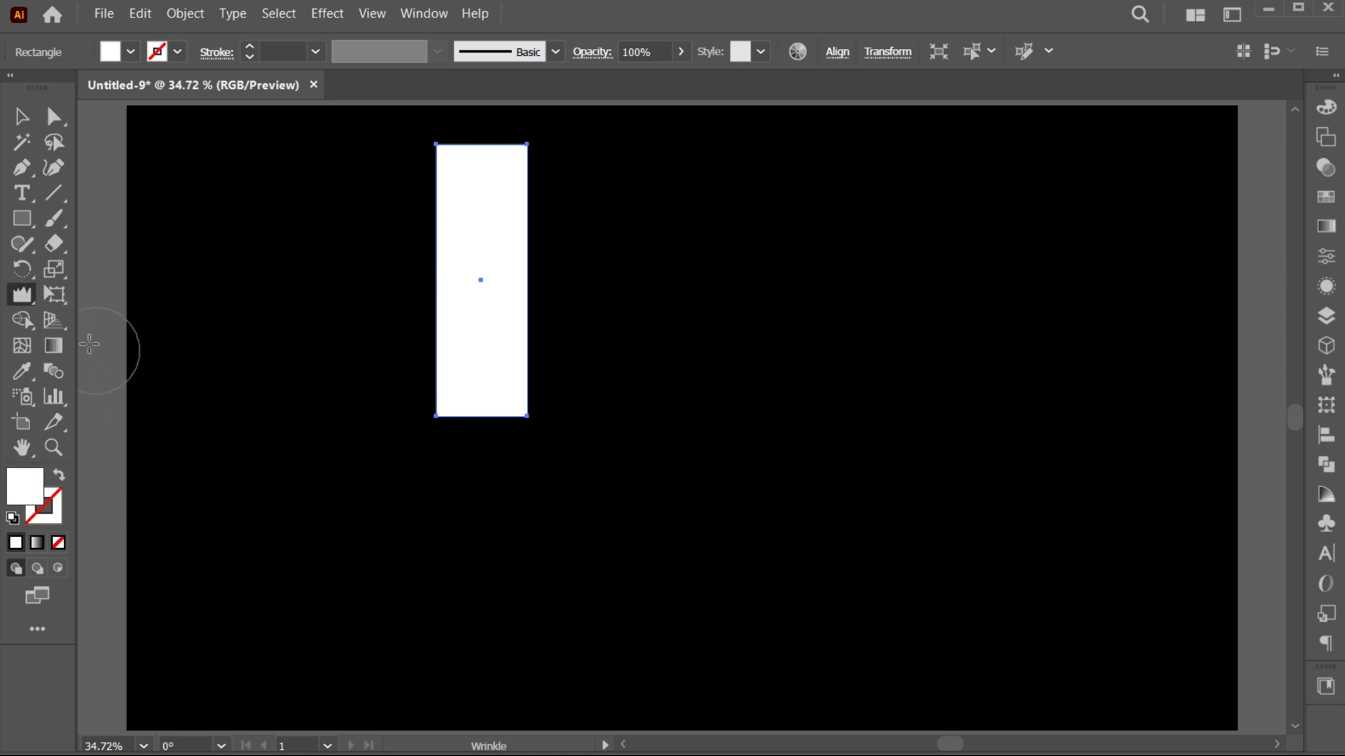
pyautogui.doubleClick(28, 298)
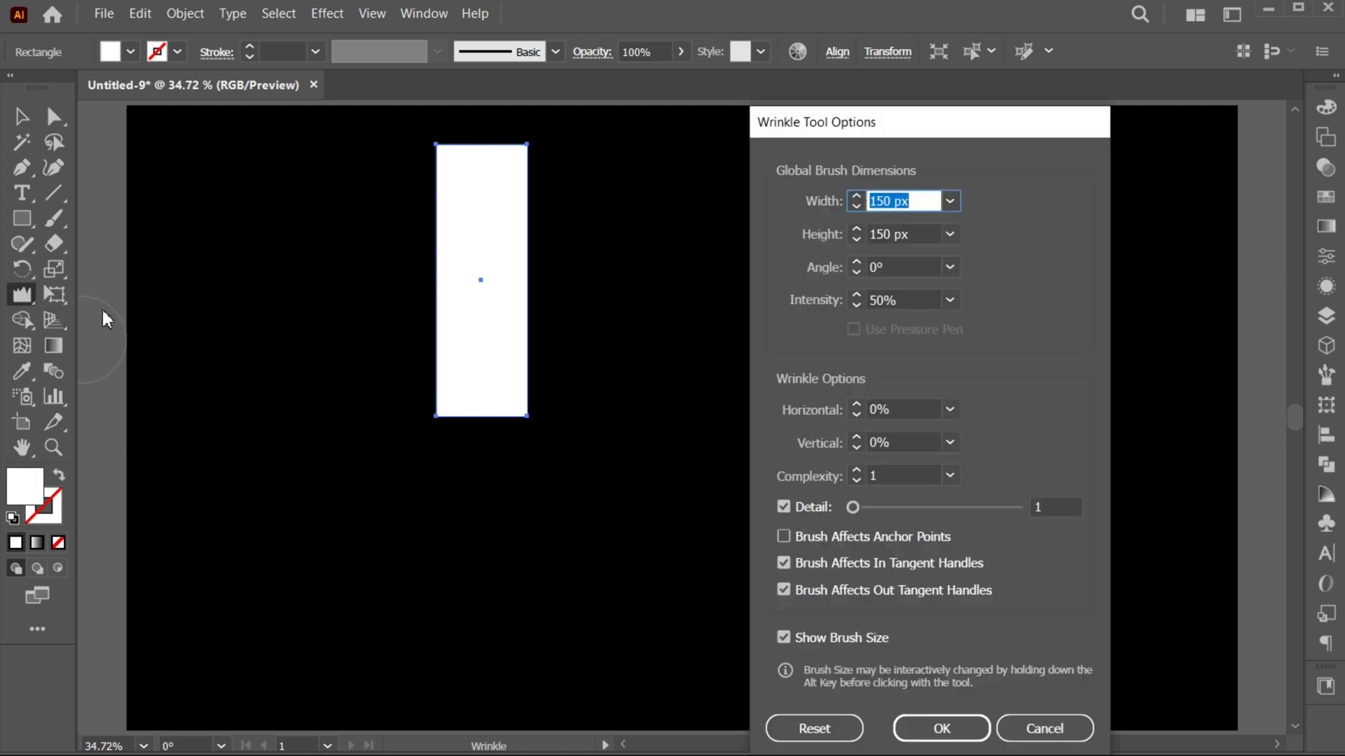
pyautogui.click(954, 203)
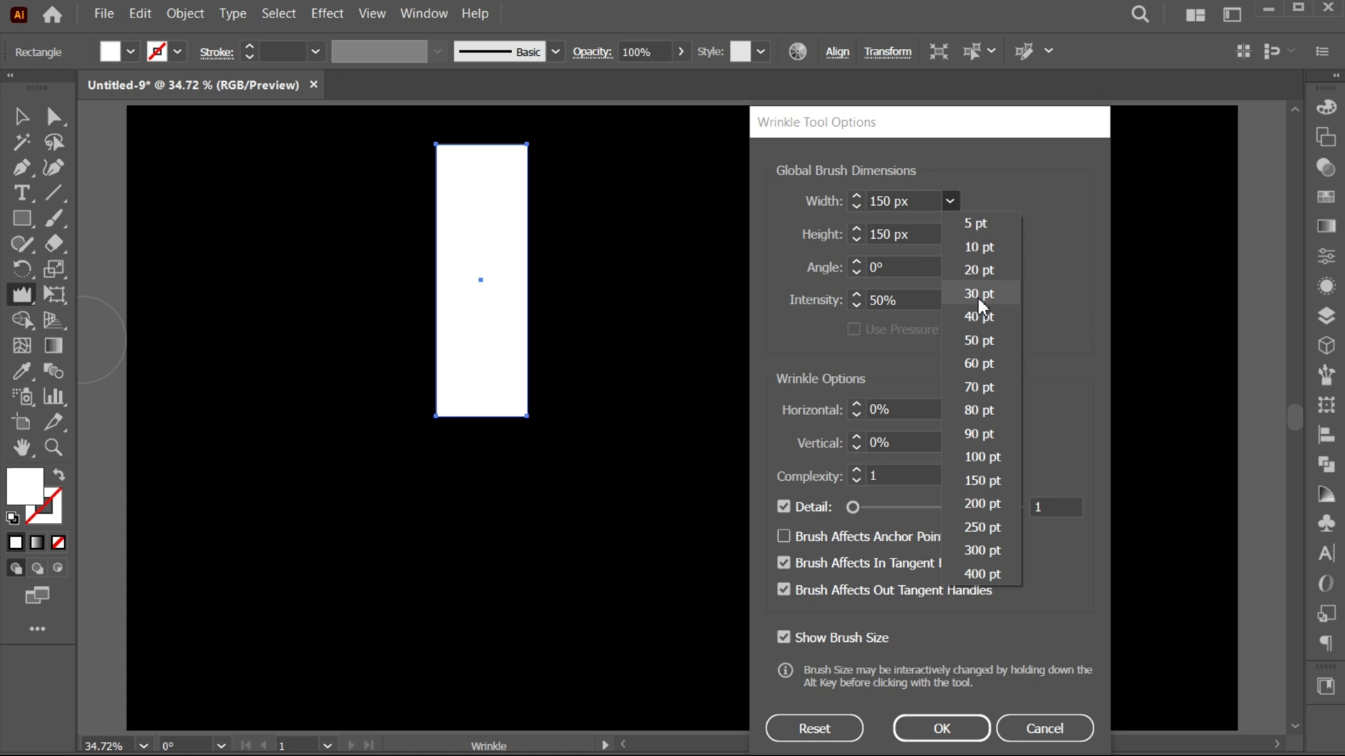
pyautogui.click(1004, 550)
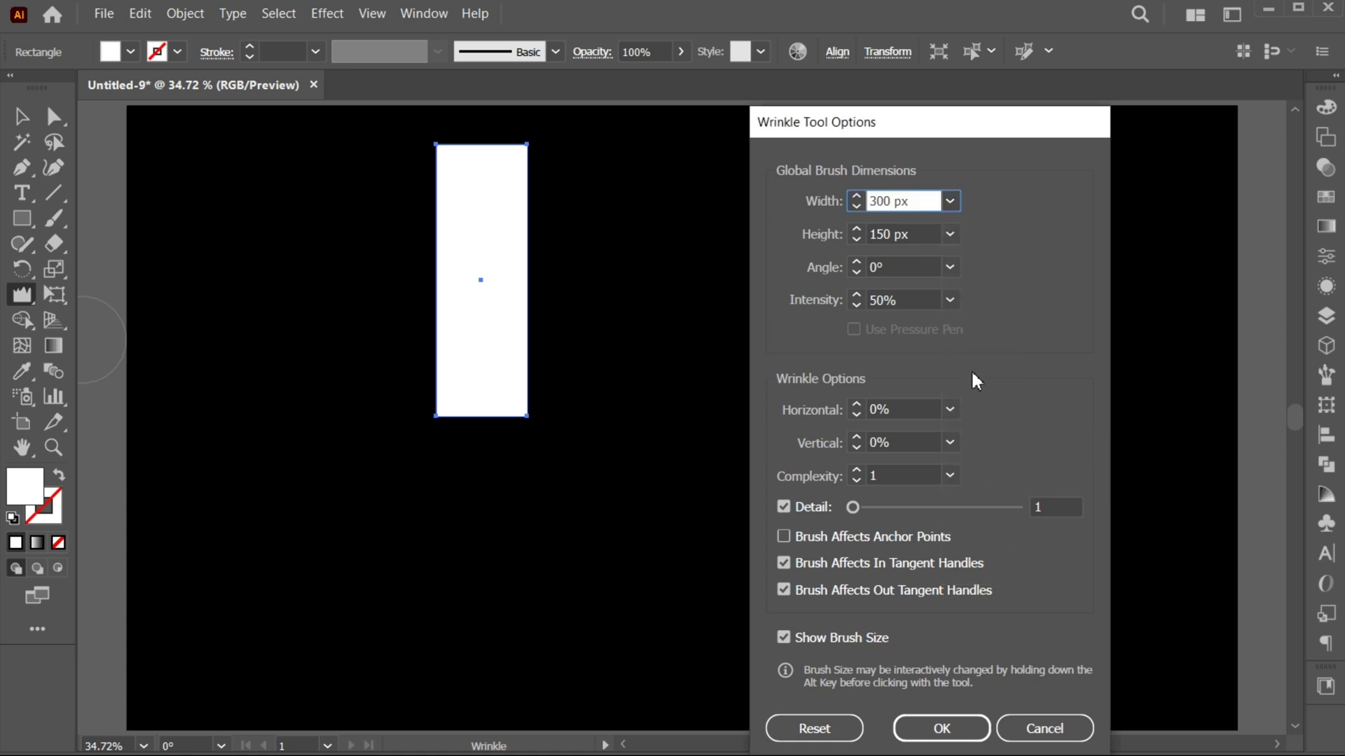
pyautogui.click(952, 233)
pyautogui.click(993, 584)
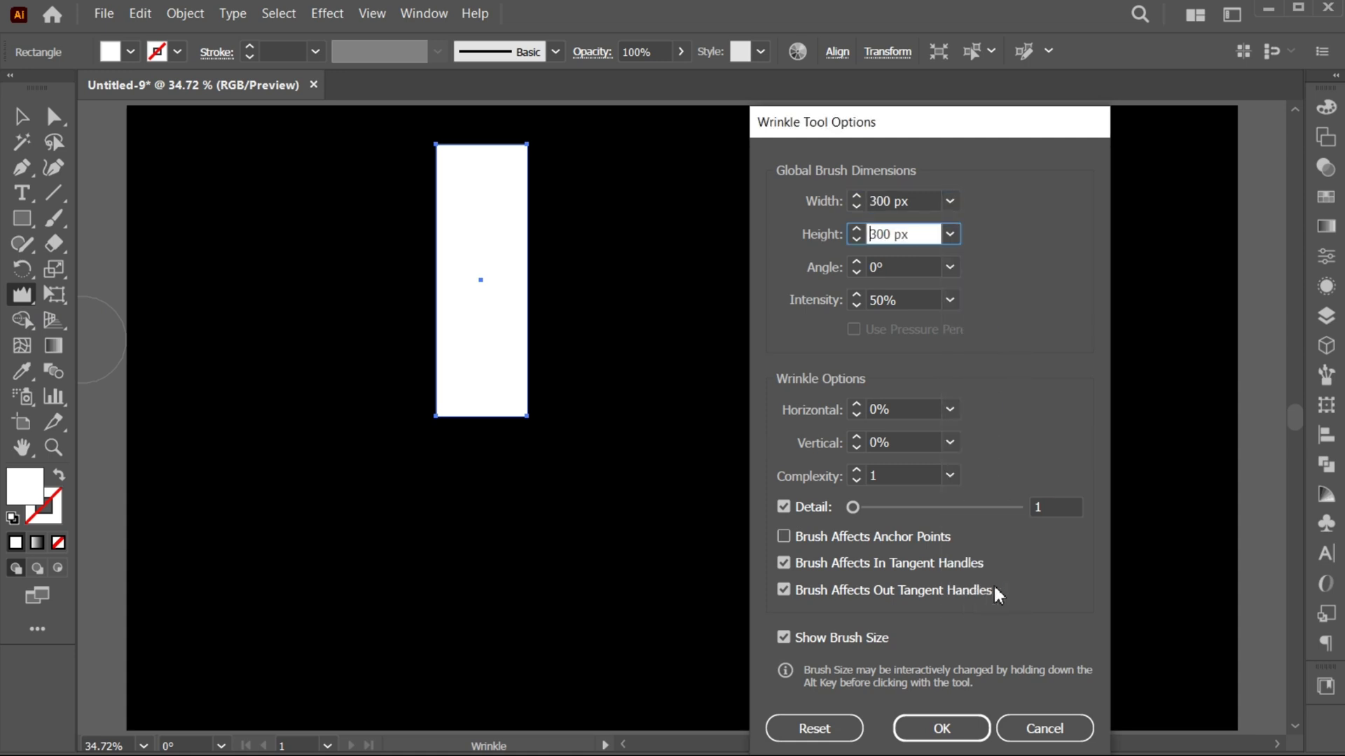
# Set wrinkle intensity 100%, vertical 100%, detail 10, and confirm.
pyautogui.click(950, 300)
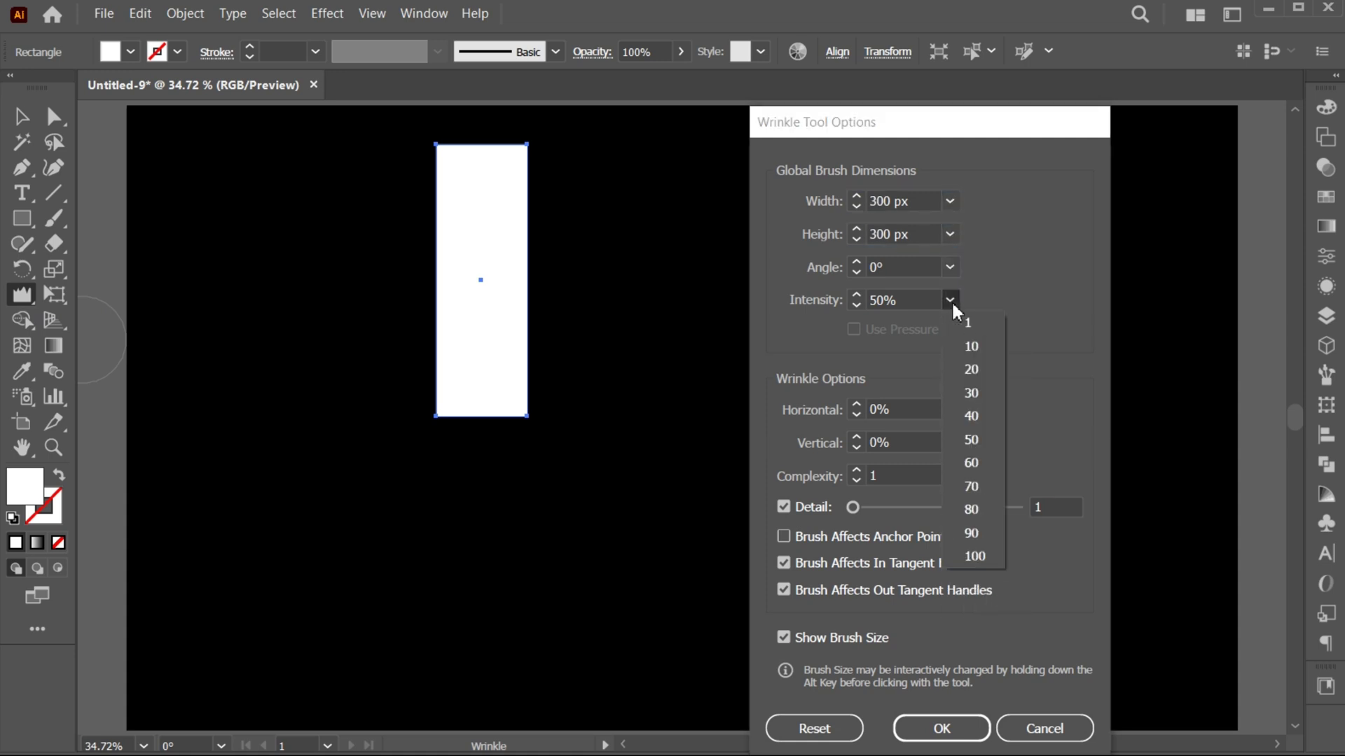
pyautogui.click(978, 556)
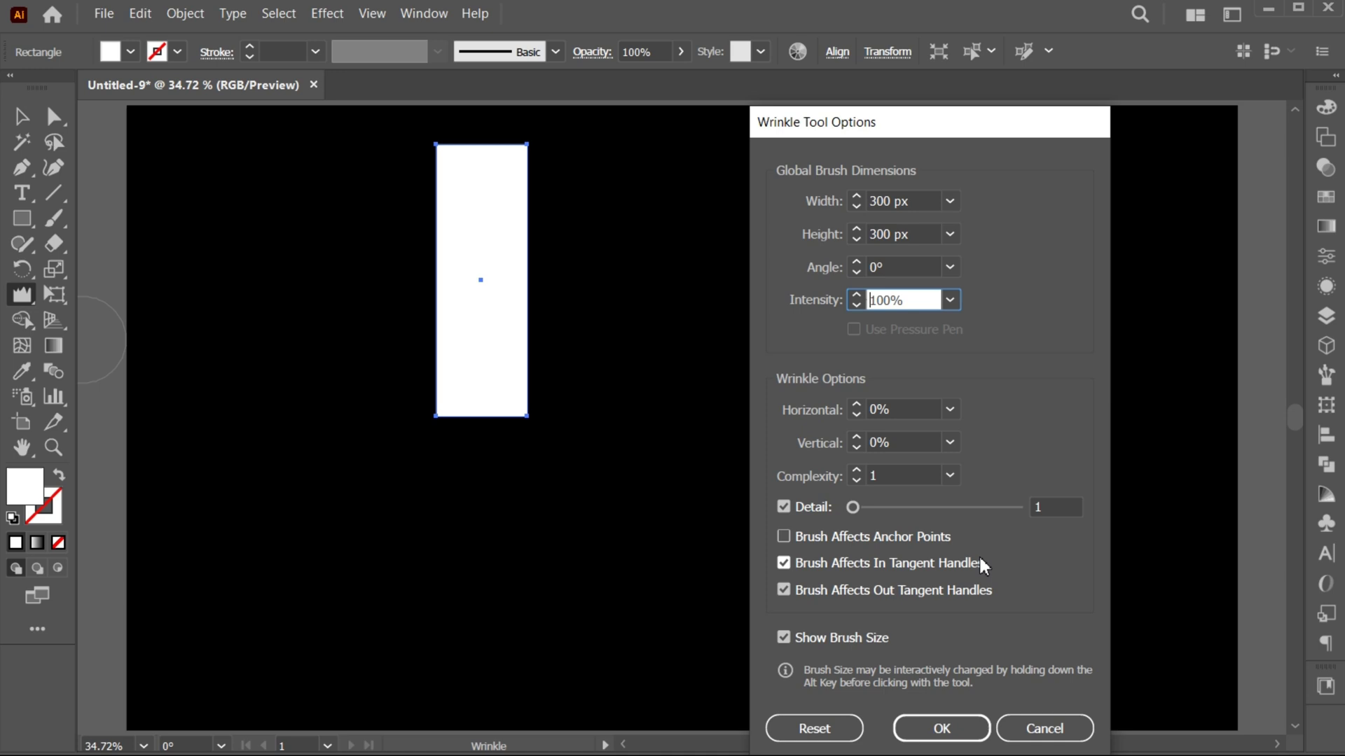
pyautogui.click(949, 443)
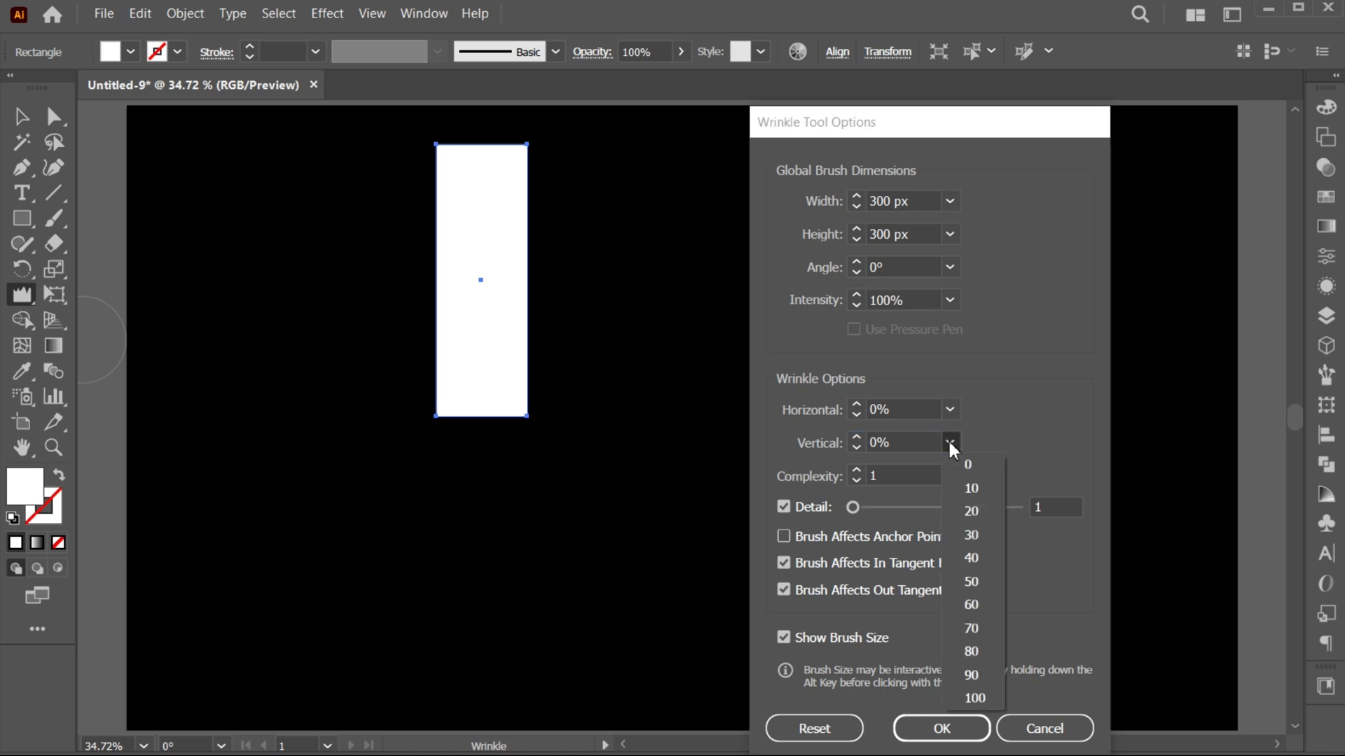
pyautogui.click(982, 694)
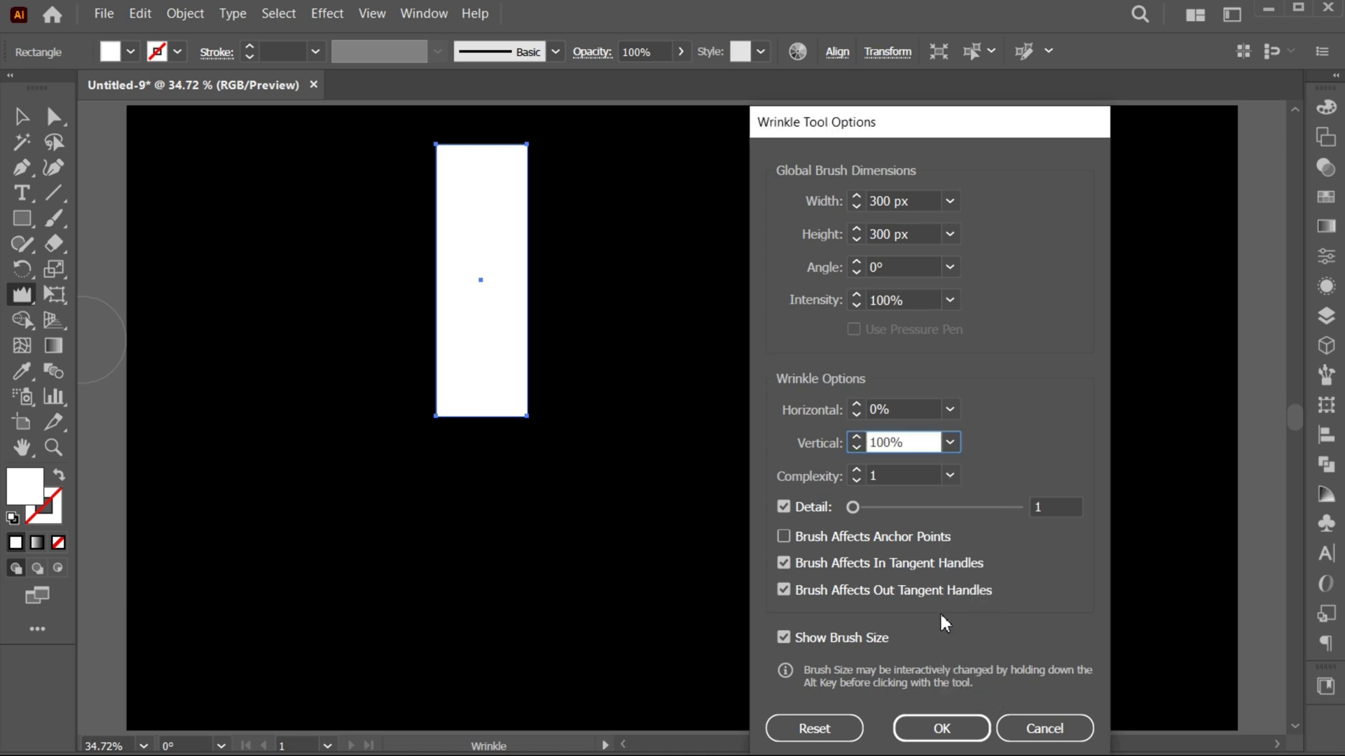
pyautogui.moveTo(854, 504); pyautogui.dragTo(945, 507)
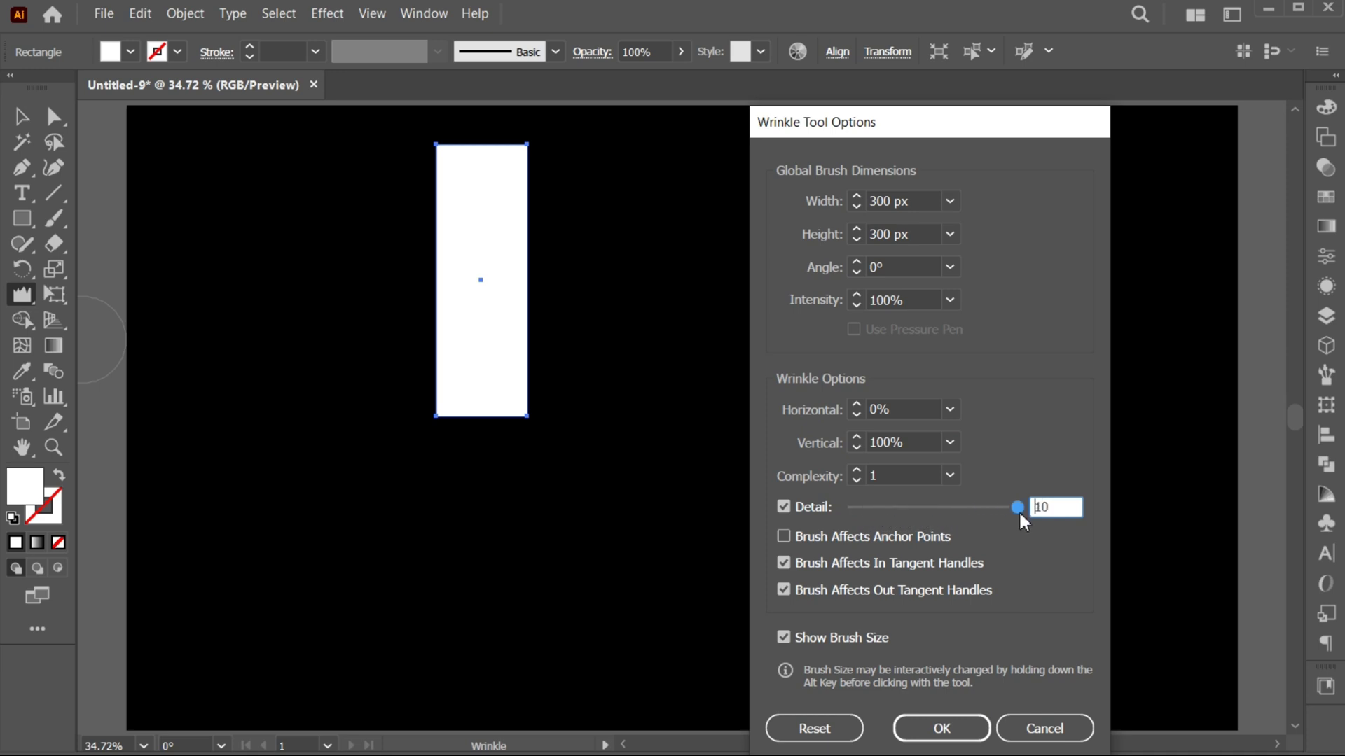
pyautogui.click(947, 730)
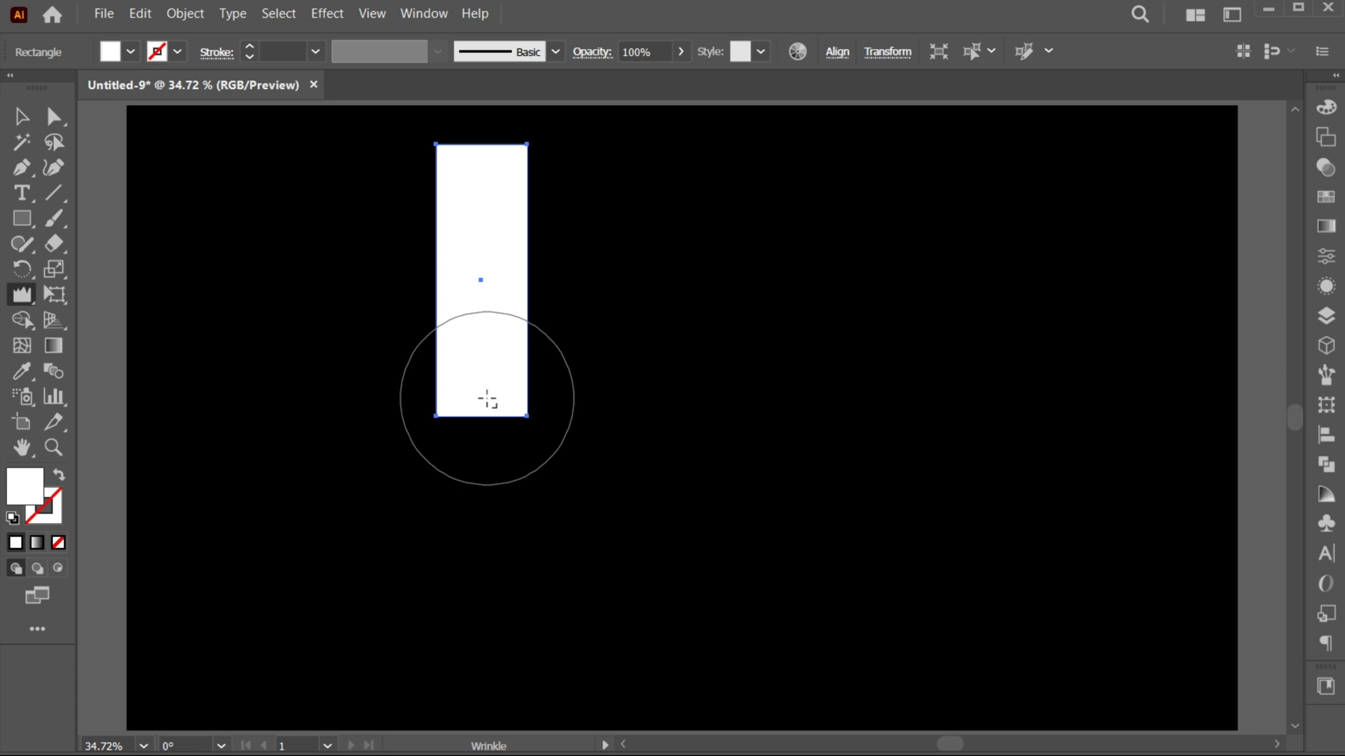
# Wrinkle the white rectangle's bottom into spikes, then shrink it and move it top-left.
pyautogui.moveTo(487, 398)
pyautogui.mouseDown()
pyautogui.moveTo(465, 403)
pyautogui.moveTo(485, 390)
pyautogui.mouseUp()
pyautogui.press('v')
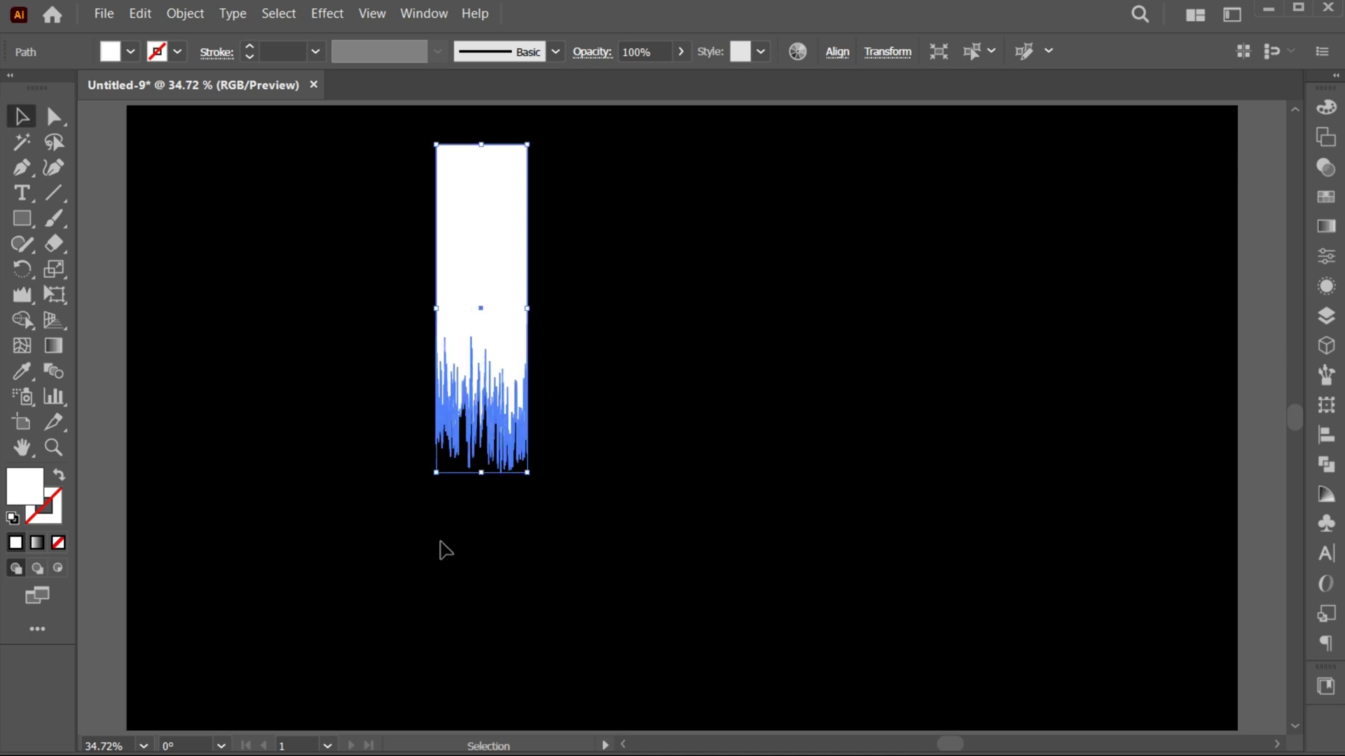
pyautogui.click(446, 550)
pyautogui.moveTo(476, 321); pyautogui.dragTo(336, 321)
pyautogui.moveTo(336, 141); pyautogui.dragTo(339, 175)
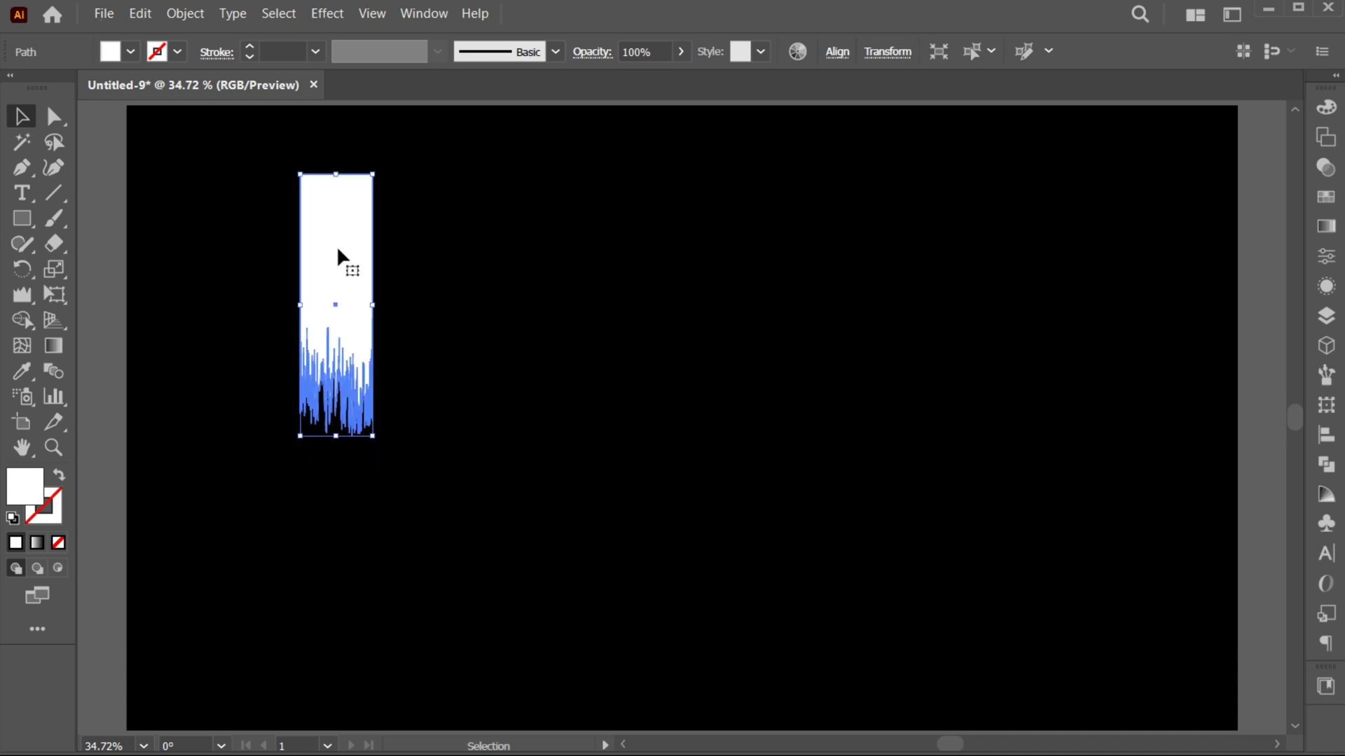
pyautogui.moveTo(338, 256); pyautogui.dragTo(258, 211)
# Draw a wide white rectangle below the stem and shift it right.
pyautogui.click(22, 218)
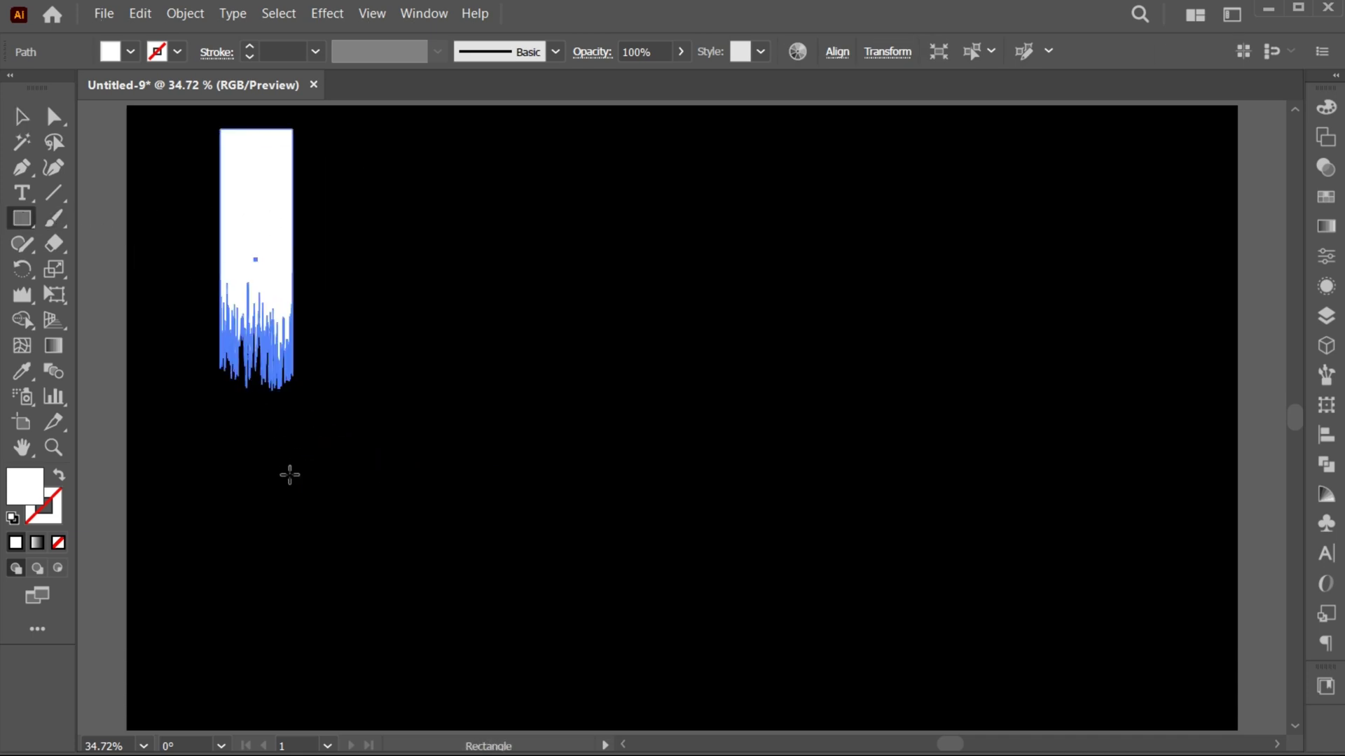
pyautogui.moveTo(273, 444); pyautogui.dragTo(573, 540)
pyautogui.press('v')
pyautogui.moveTo(430, 494); pyautogui.dragTo(472, 498)
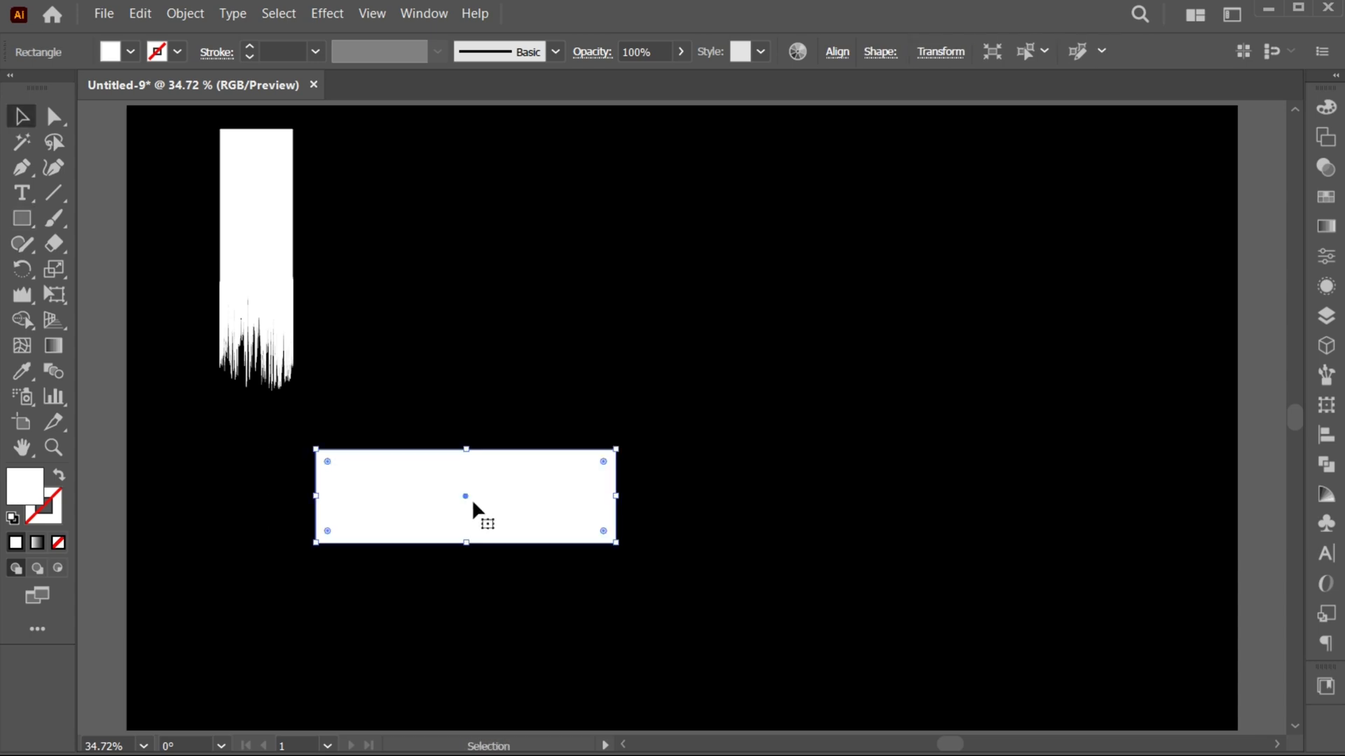
# Set the wrinkle brush to 100% horizontal, 0% vertical, and flatten the brush shape.
pyautogui.doubleClick(23, 300)
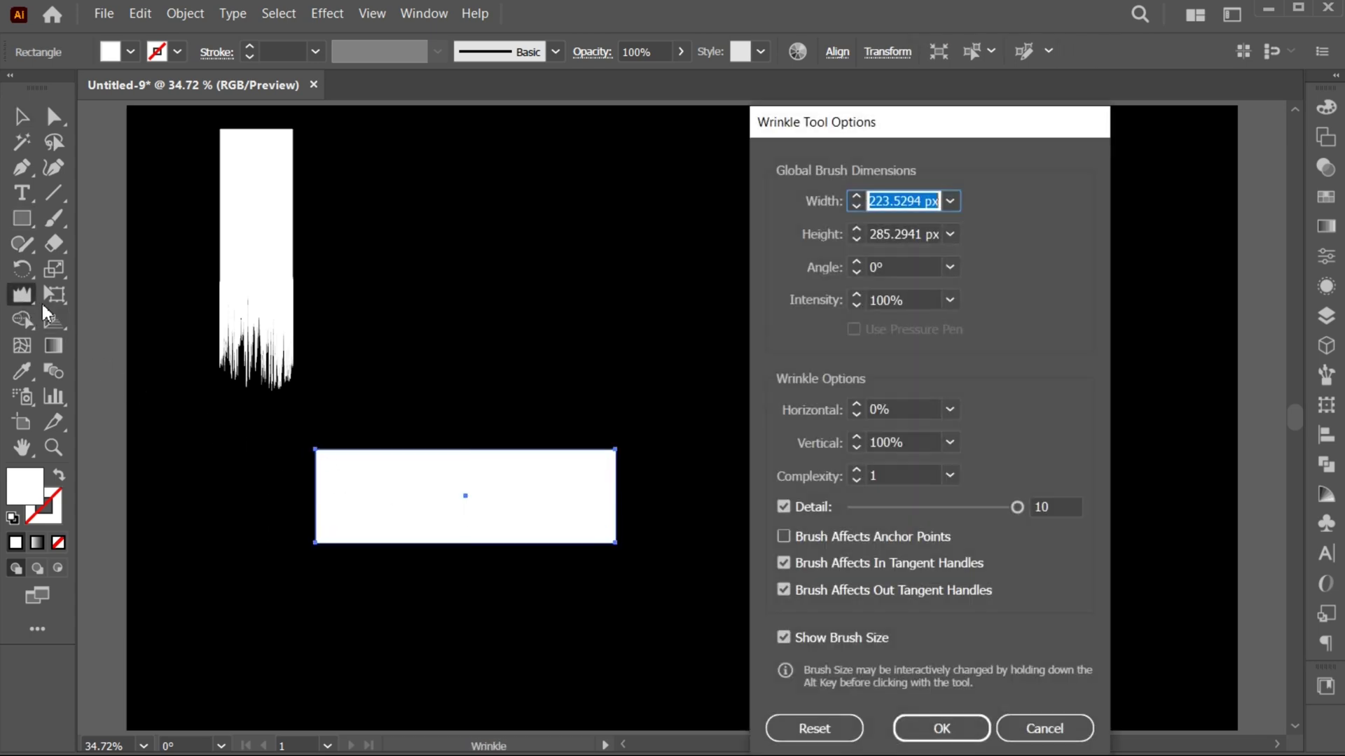
pyautogui.click(950, 411)
pyautogui.click(995, 658)
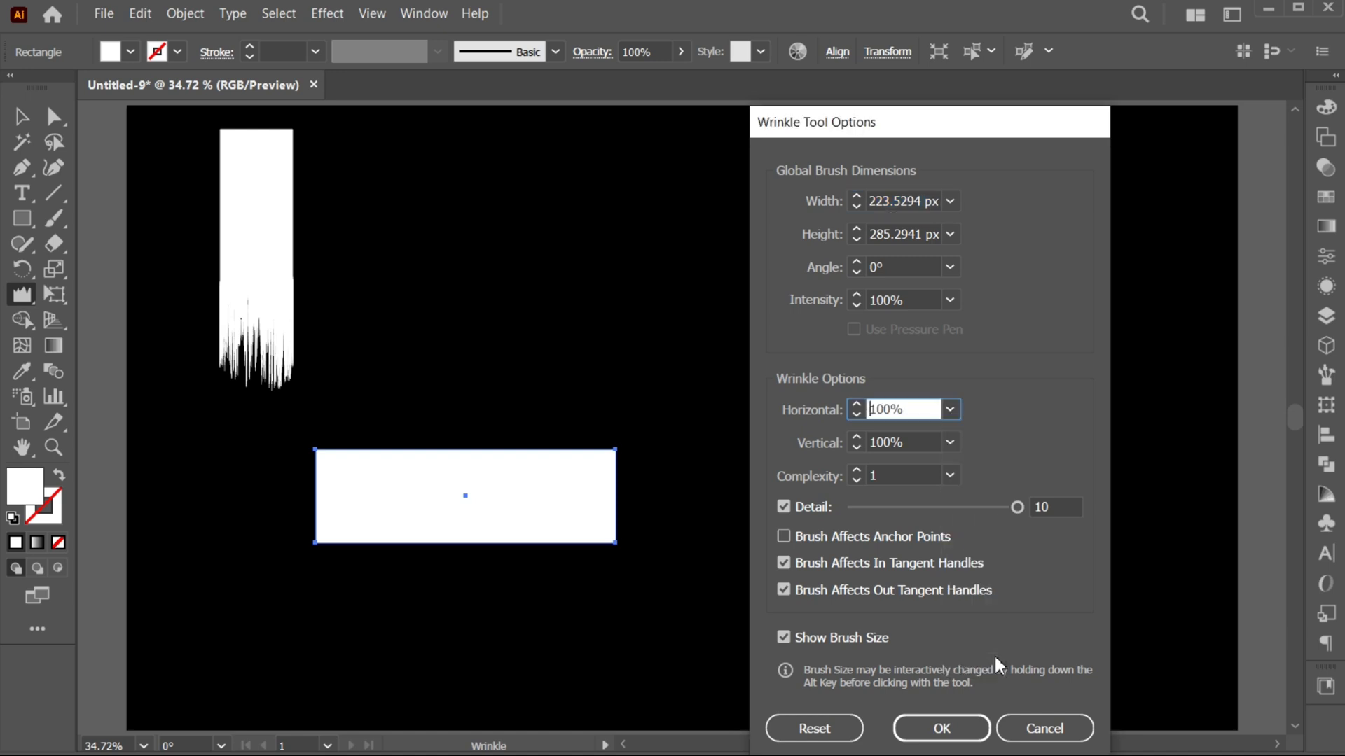
pyautogui.click(949, 442)
pyautogui.click(969, 465)
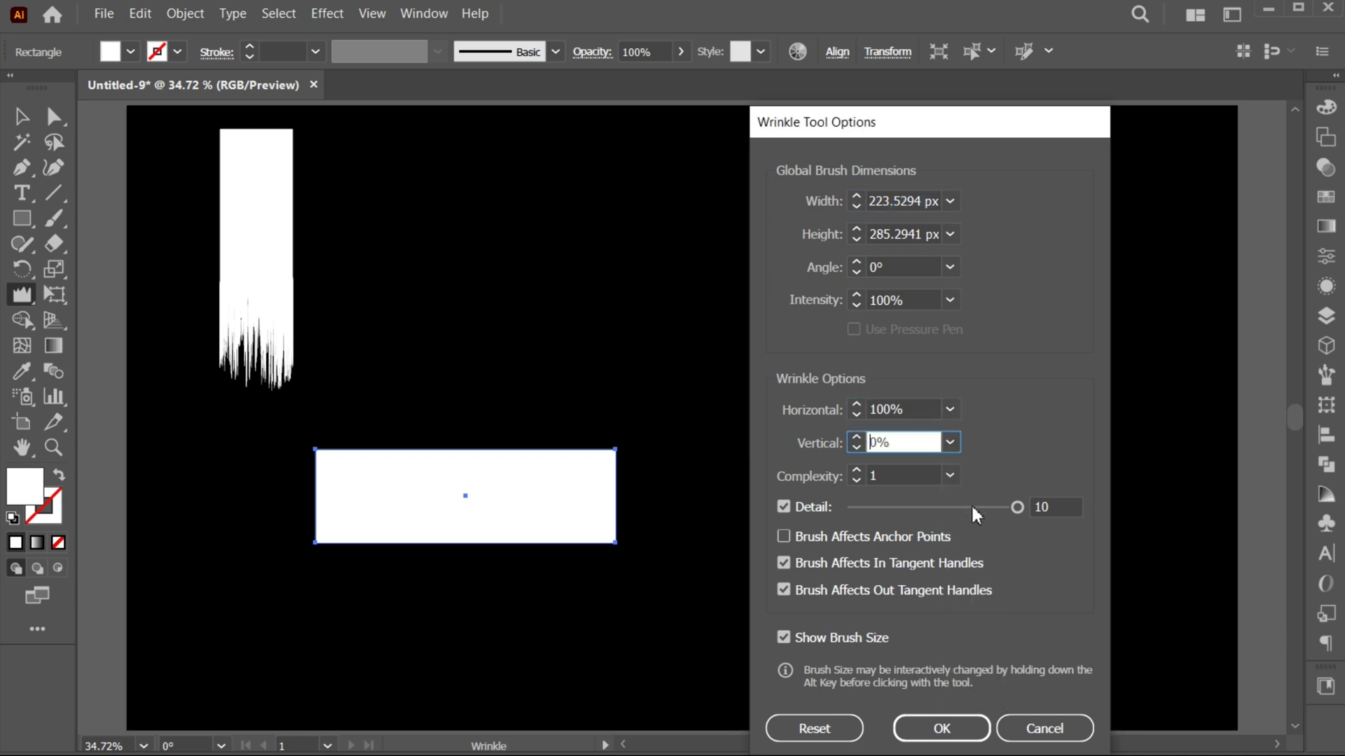
pyautogui.click(940, 728)
pyautogui.moveTo(383, 572)
pyautogui.mouseDown()
pyautogui.moveTo(384, 591)
pyautogui.moveTo(414, 599)
pyautogui.mouseUp()
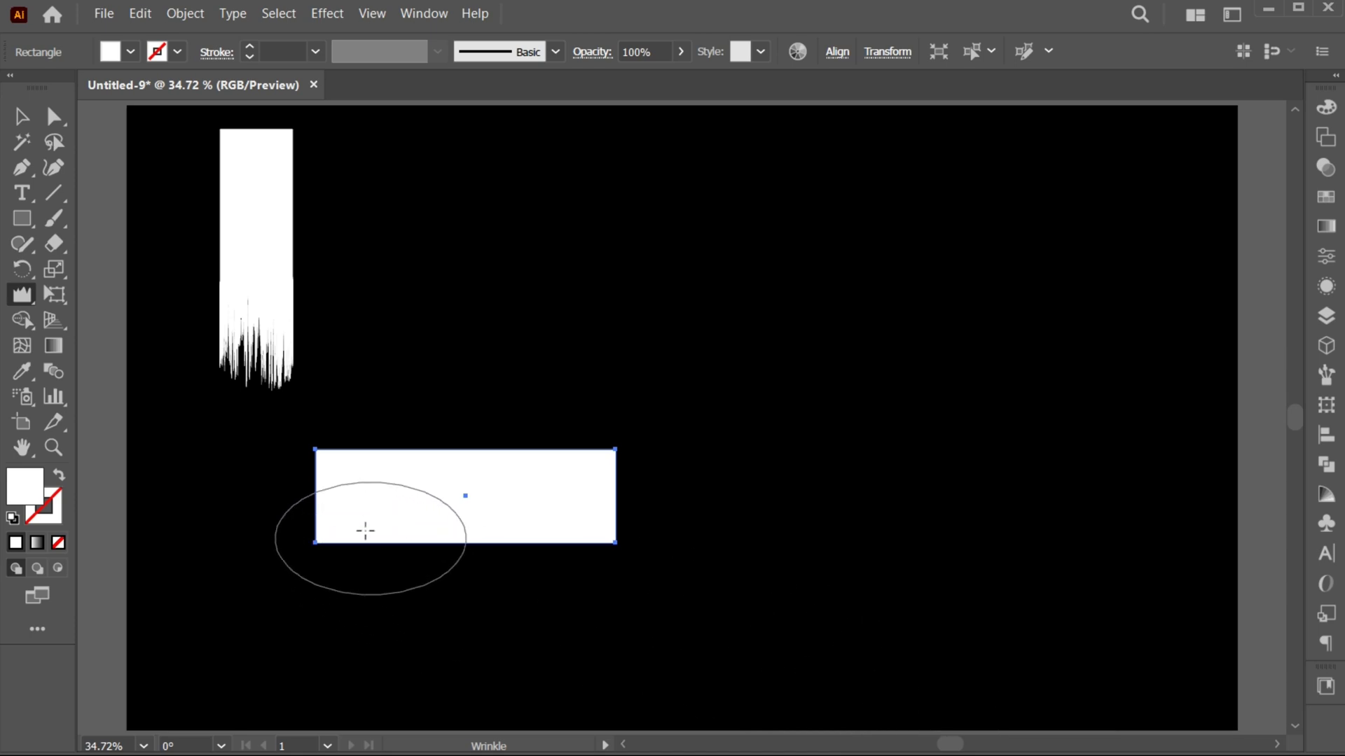
# Wrinkle the wide rectangle's left and right ends, then shrink it and move it left.
pyautogui.moveTo(311, 496)
pyautogui.mouseDown()
pyautogui.moveTo(350, 500)
pyautogui.moveTo(321, 497)
pyautogui.mouseUp()
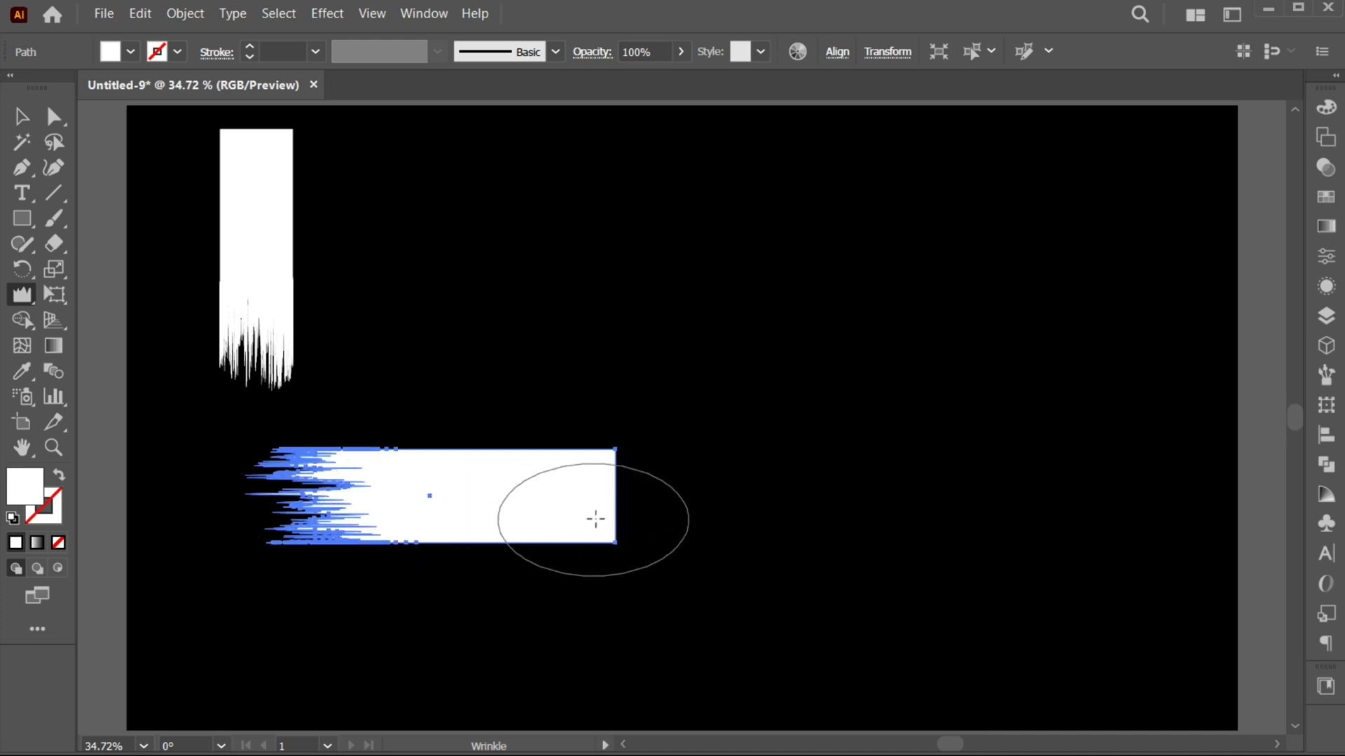
pyautogui.moveTo(613, 504)
pyautogui.mouseDown()
pyautogui.moveTo(599, 499)
pyautogui.moveTo(621, 505)
pyautogui.mouseUp()
pyautogui.press('v')
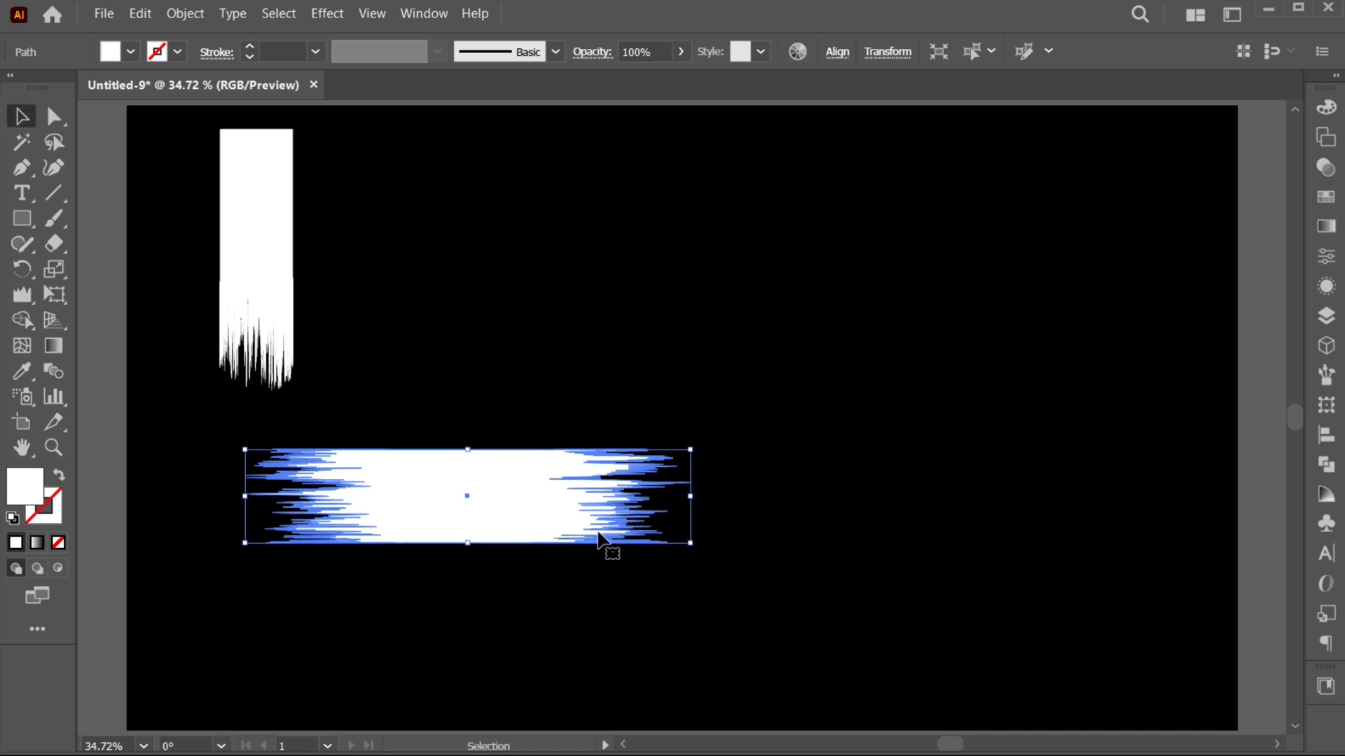
pyautogui.click(526, 598)
pyautogui.click(507, 536)
pyautogui.moveTo(468, 452)
pyautogui.mouseDown()
pyautogui.moveTo(471, 471)
pyautogui.moveTo(408, 504)
pyautogui.moveTo(288, 474)
pyautogui.mouseUp()
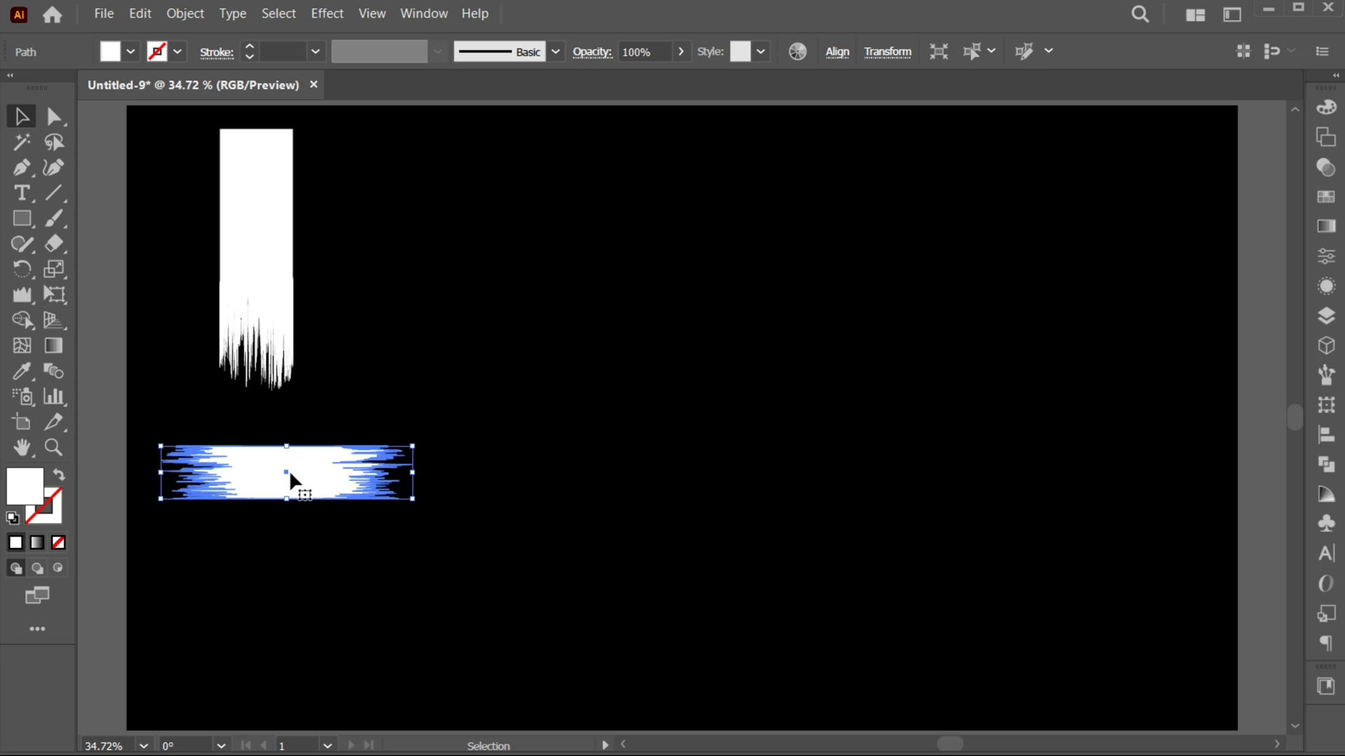
# Draw a circle, move it up-left, and wrinkle its bottom edge into streaks.
pyautogui.moveTo(21, 219); pyautogui.dragTo(131, 270)
pyautogui.hotkey('ctrl', 'shift', 'a')
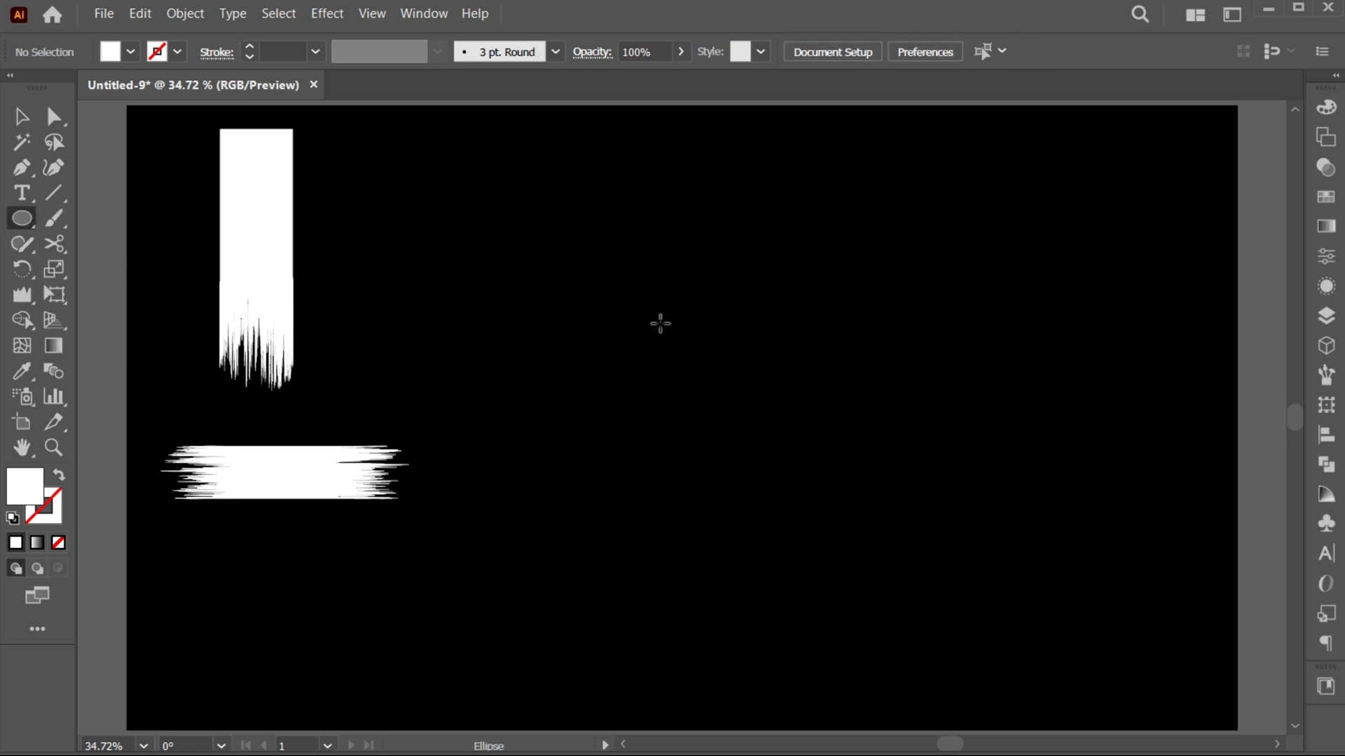
pyautogui.moveTo(661, 324); pyautogui.dragTo(856, 549)
pyautogui.press('v')
pyautogui.moveTo(801, 486)
pyautogui.mouseDown()
pyautogui.moveTo(756, 454)
pyautogui.moveTo(717, 483)
pyautogui.mouseUp()
pyautogui.click(22, 294)
pyautogui.press('v')
pyautogui.click(687, 585)
pyautogui.click(712, 462)
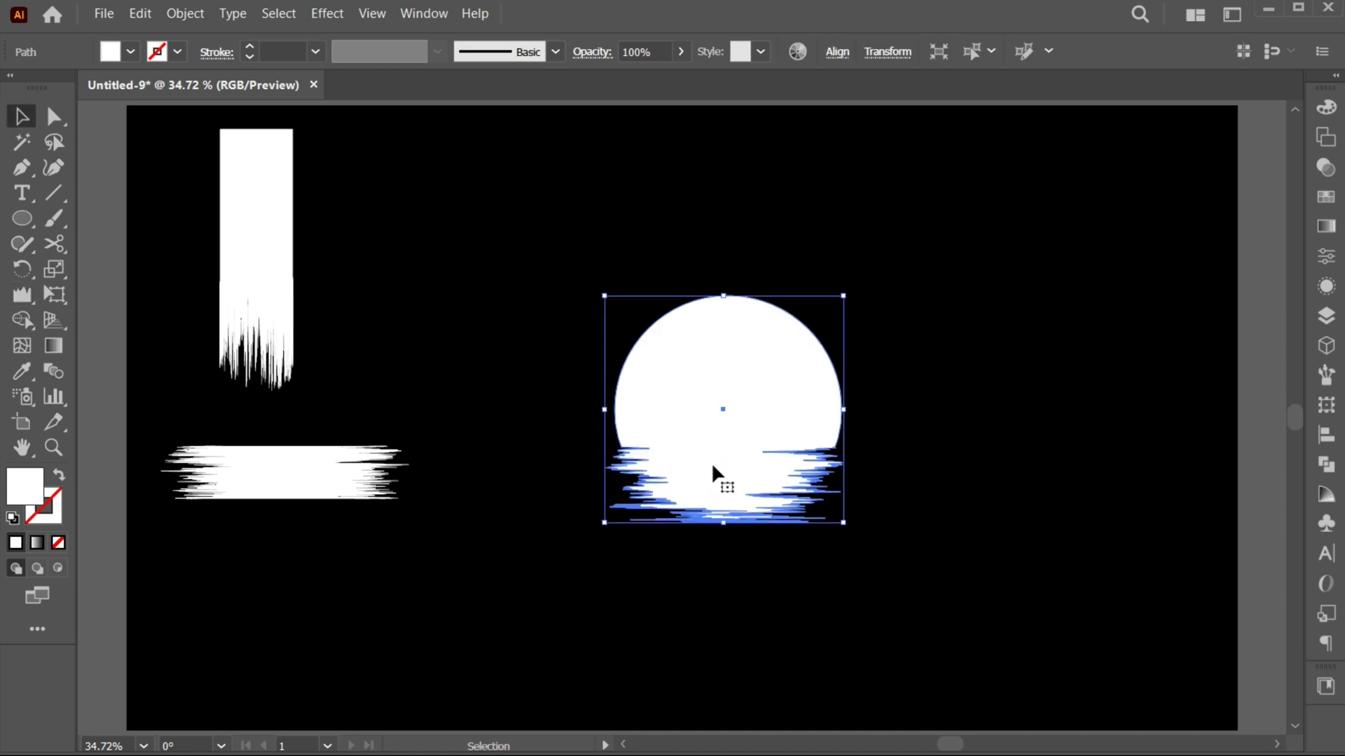
# Fill the circle saturated orange, shrink it, and move it up-left near the stem.
pyautogui.doubleClick(44, 484)
pyautogui.click(393, 483)
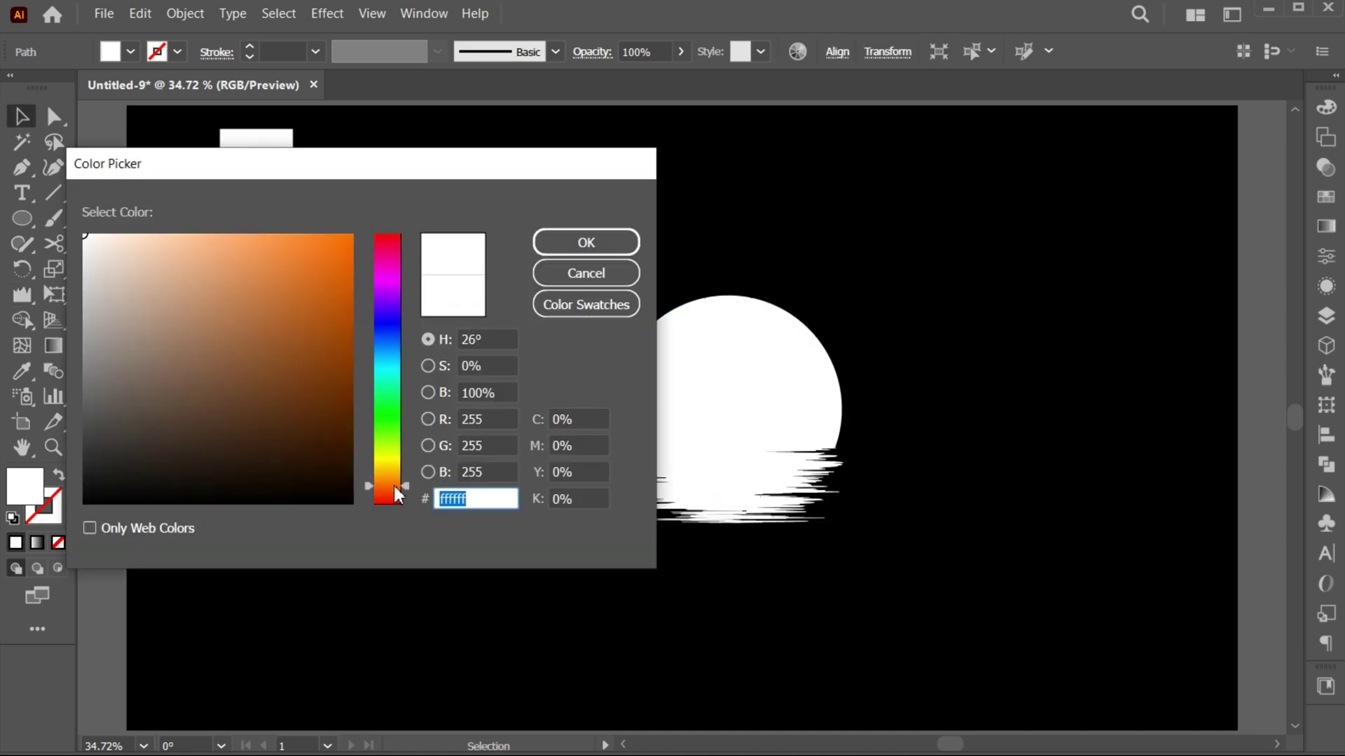
pyautogui.click(341, 249)
pyautogui.click(586, 242)
pyautogui.click(664, 604)
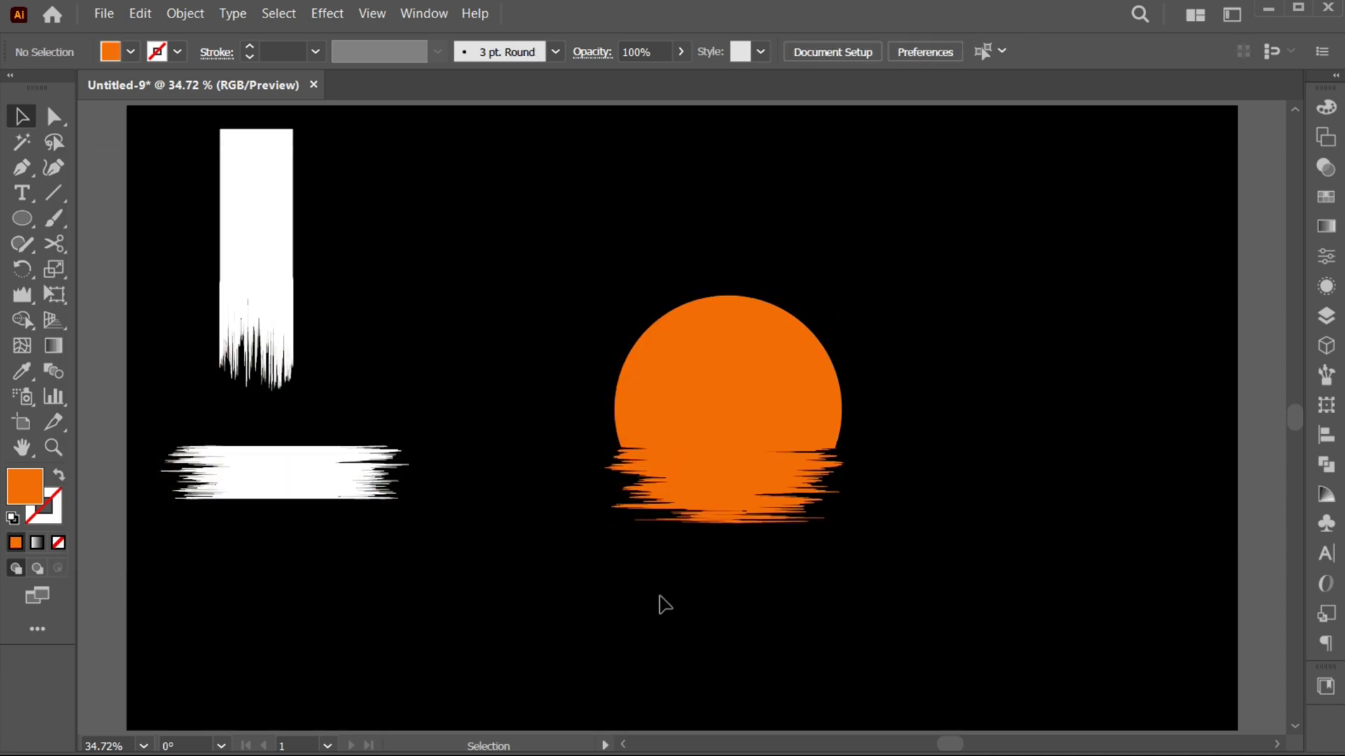
pyautogui.click(721, 354)
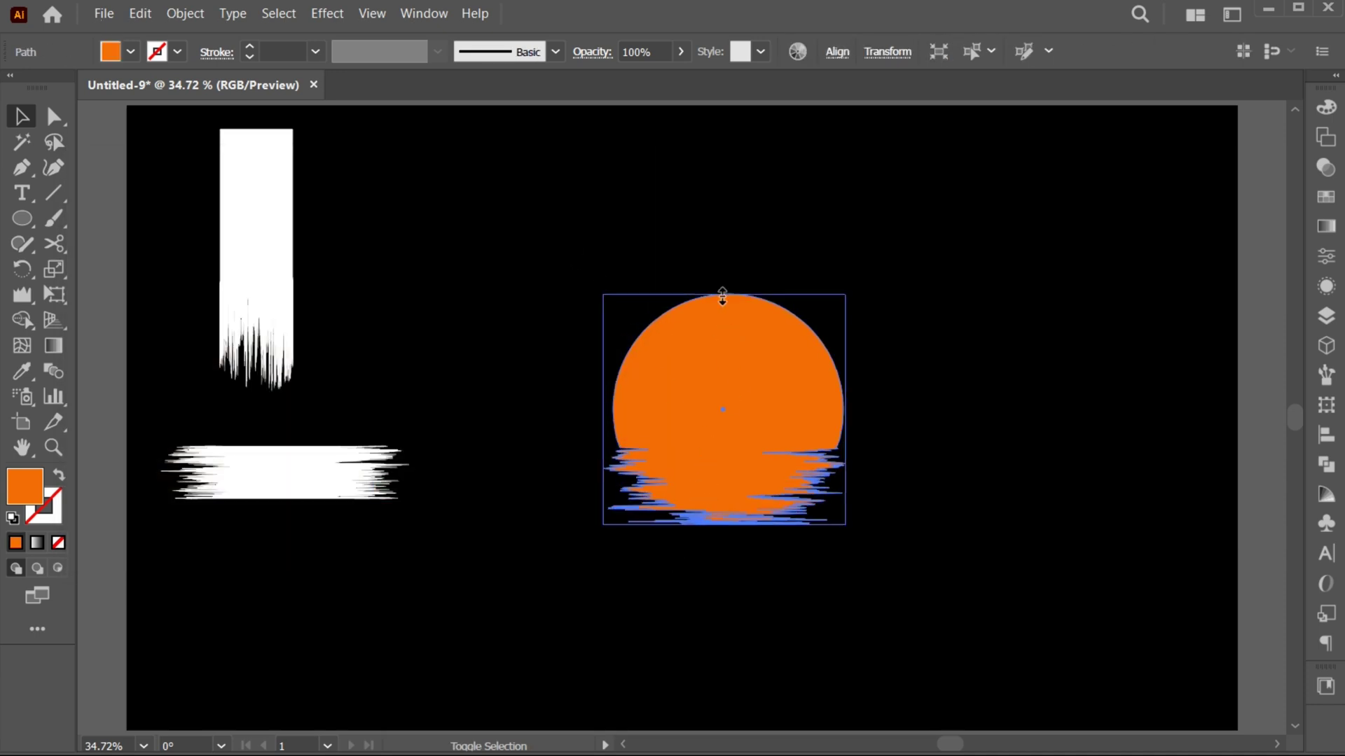
pyautogui.moveTo(720, 294); pyautogui.dragTo(727, 339)
pyautogui.moveTo(720, 385); pyautogui.dragTo(410, 203)
# Add an R text object and colour it white (#ffffff).
pyautogui.click(408, 372)
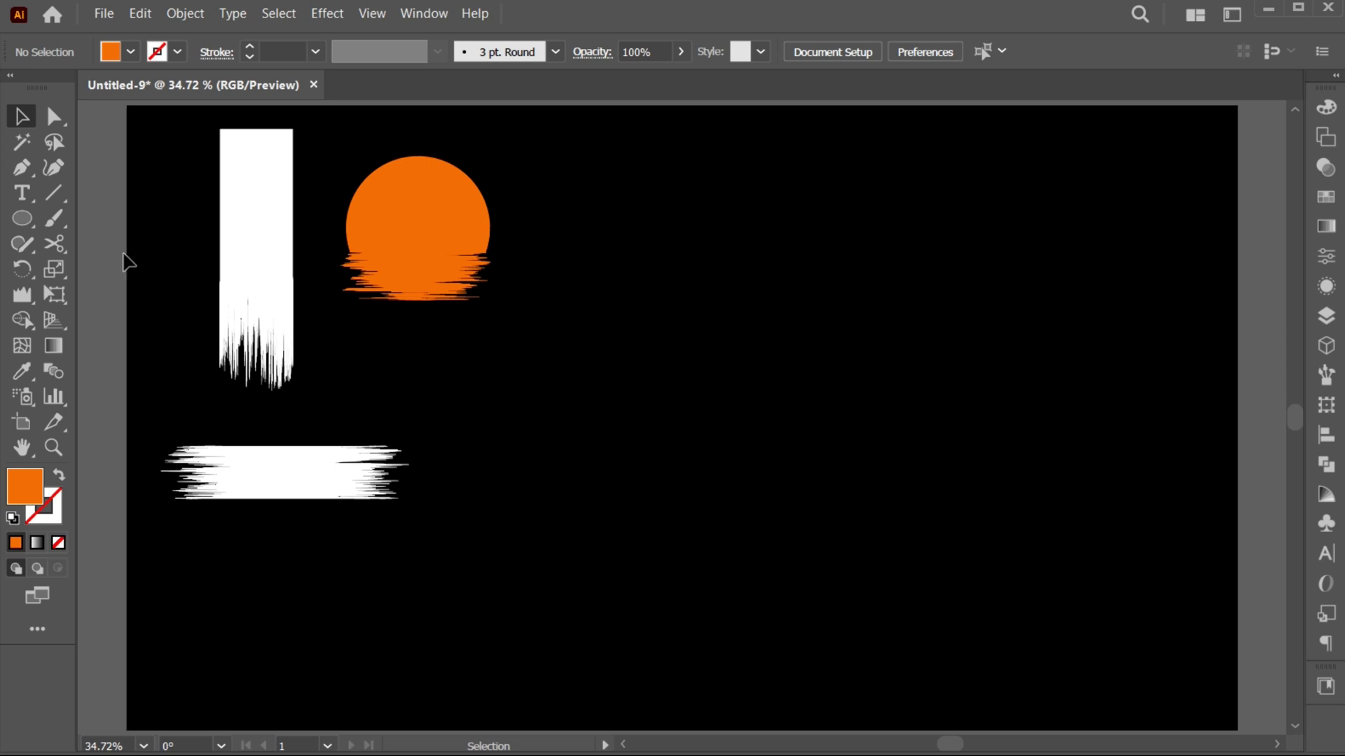
pyautogui.click(24, 195)
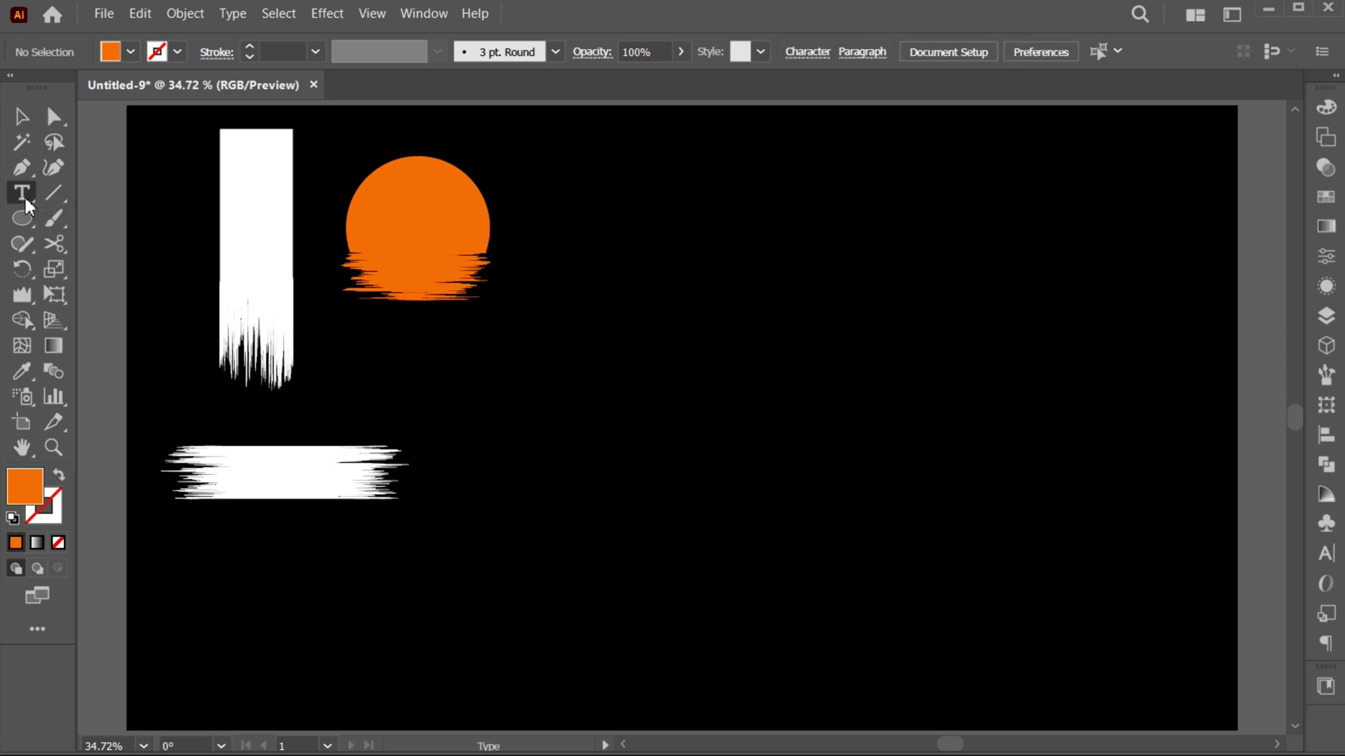
pyautogui.click(622, 408)
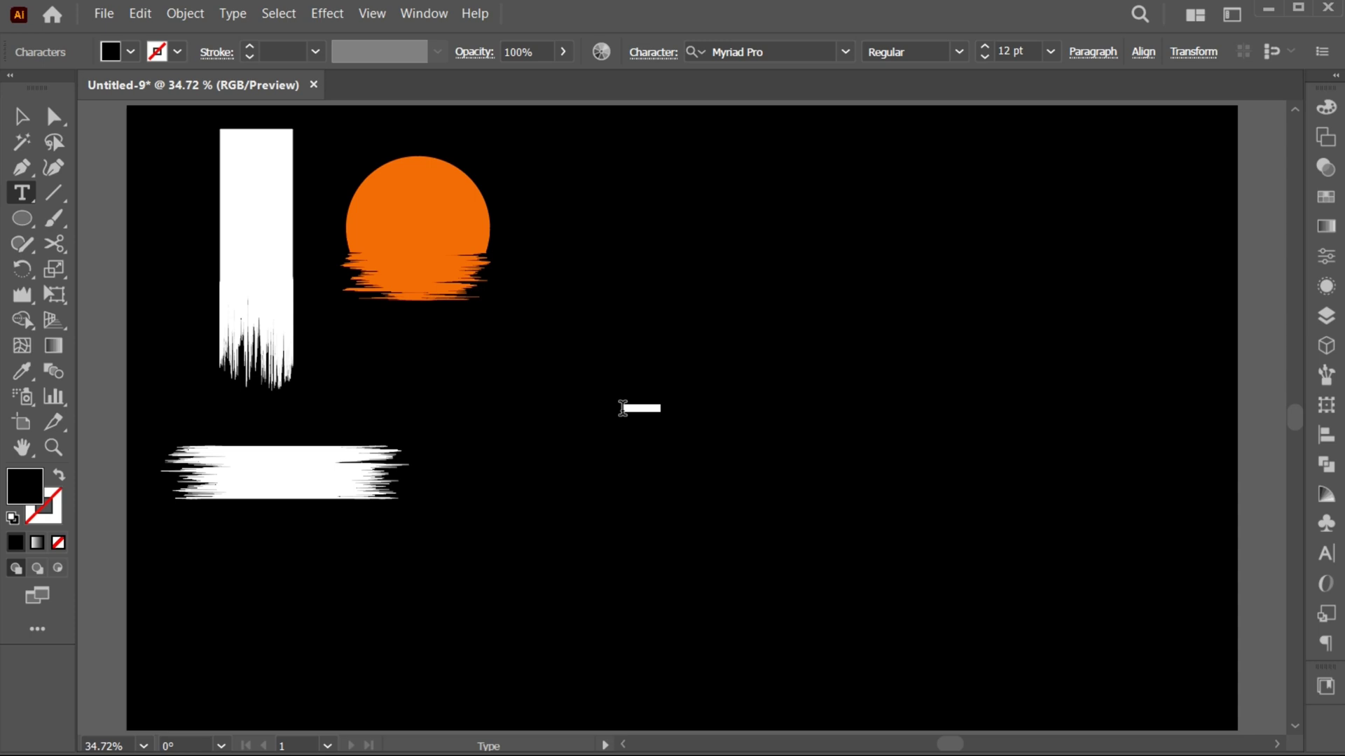
pyautogui.press('Escape')
pyautogui.moveTo(553, 339); pyautogui.dragTo(708, 490)
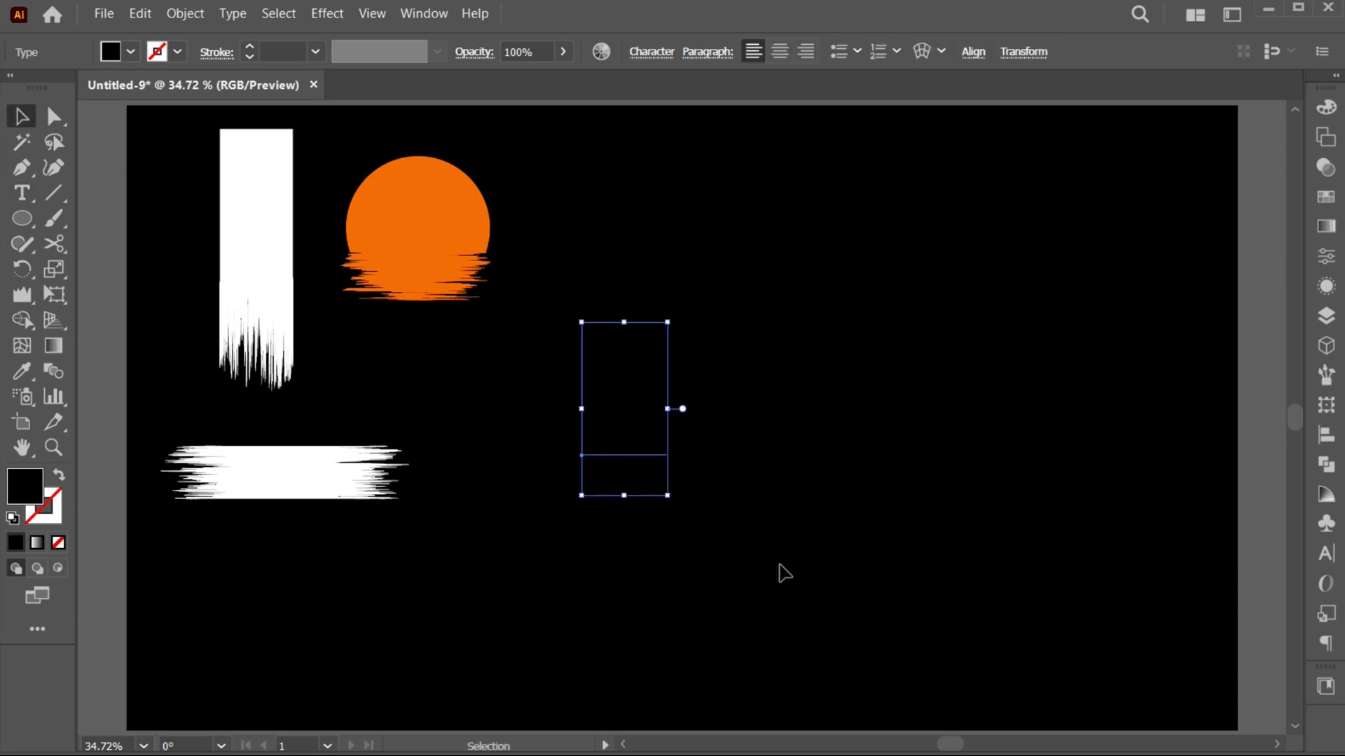
pyautogui.doubleClick(30, 490)
pyautogui.write('ffffff')
pyautogui.click(573, 246)
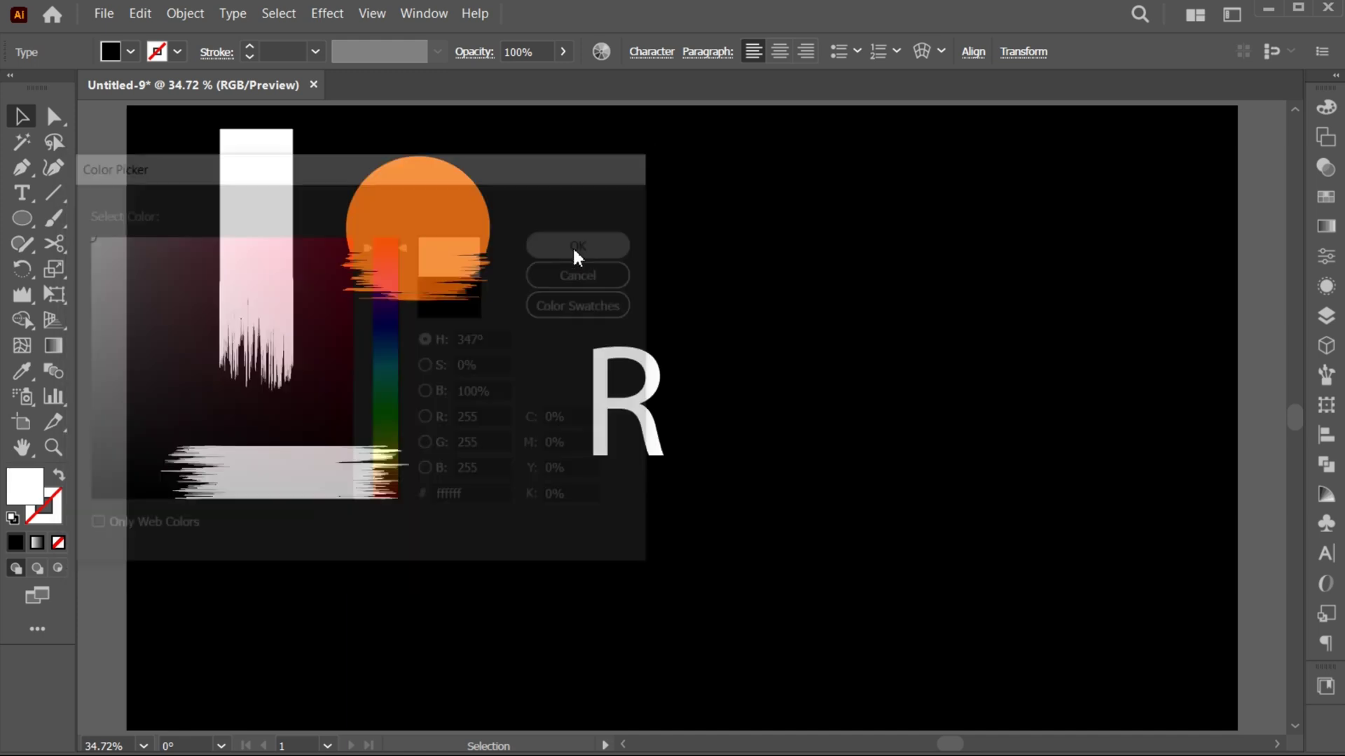
# Change the R's font to NimbusRomDGR by searching 'NIMBU'.
pyautogui.doubleClick(625, 398)
pyautogui.hotkey('ctrl', 'a')
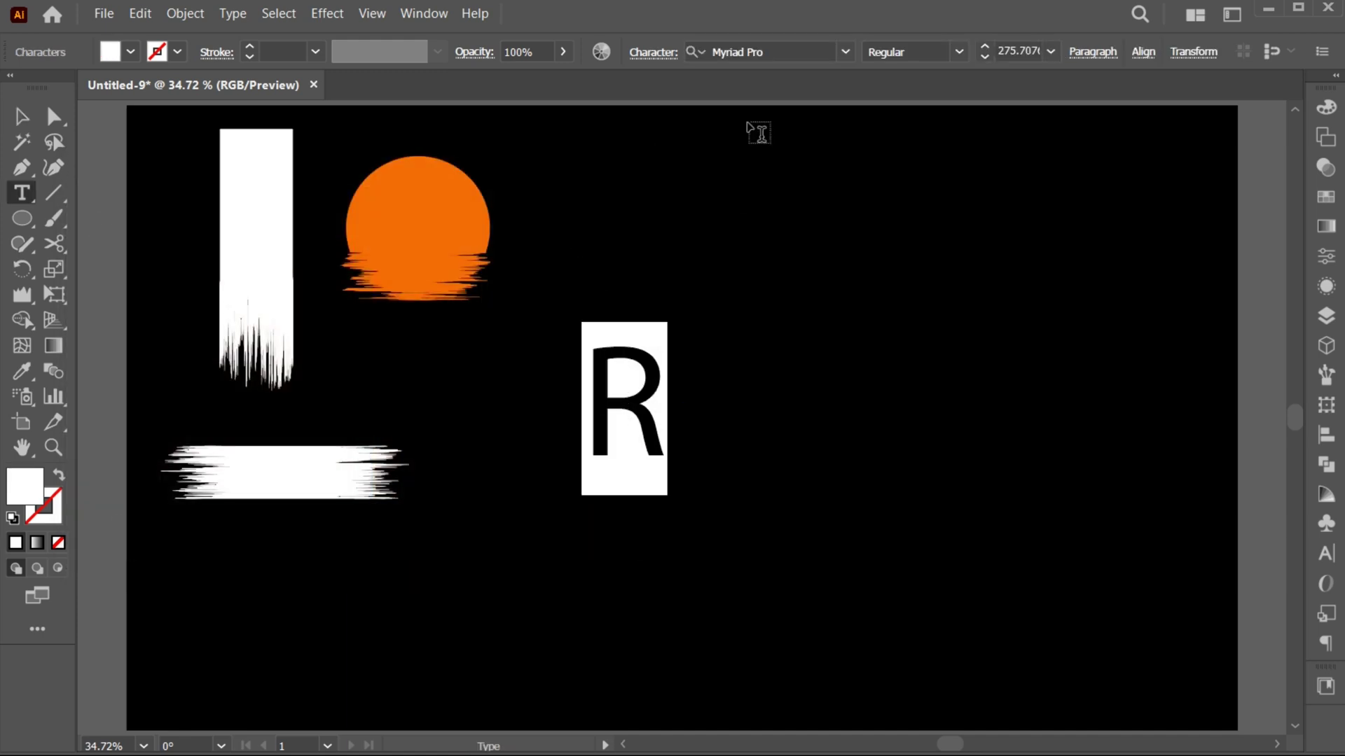
pyautogui.click(770, 50)
pyautogui.write('NIMBU')
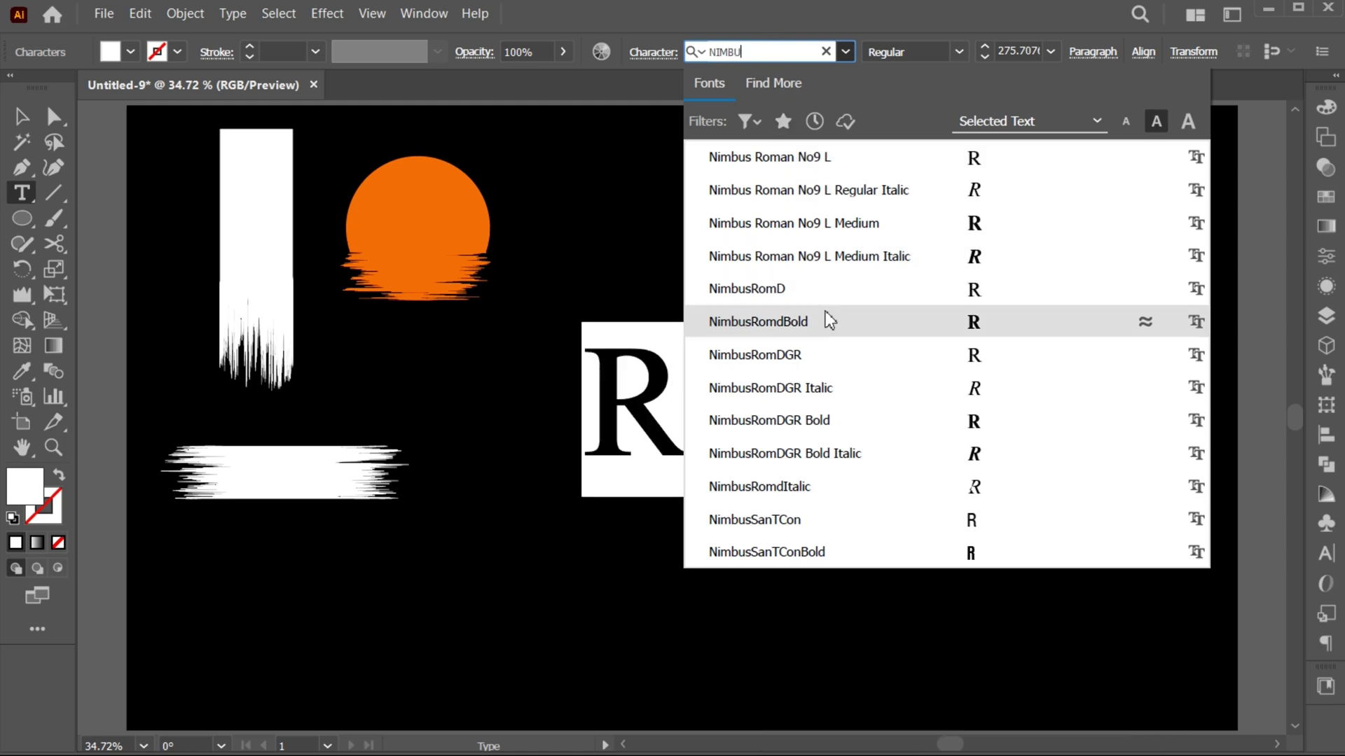
pyautogui.click(837, 358)
# Enlarge the R, move it right, and convert it with Create Outlines.
pyautogui.click(21, 116)
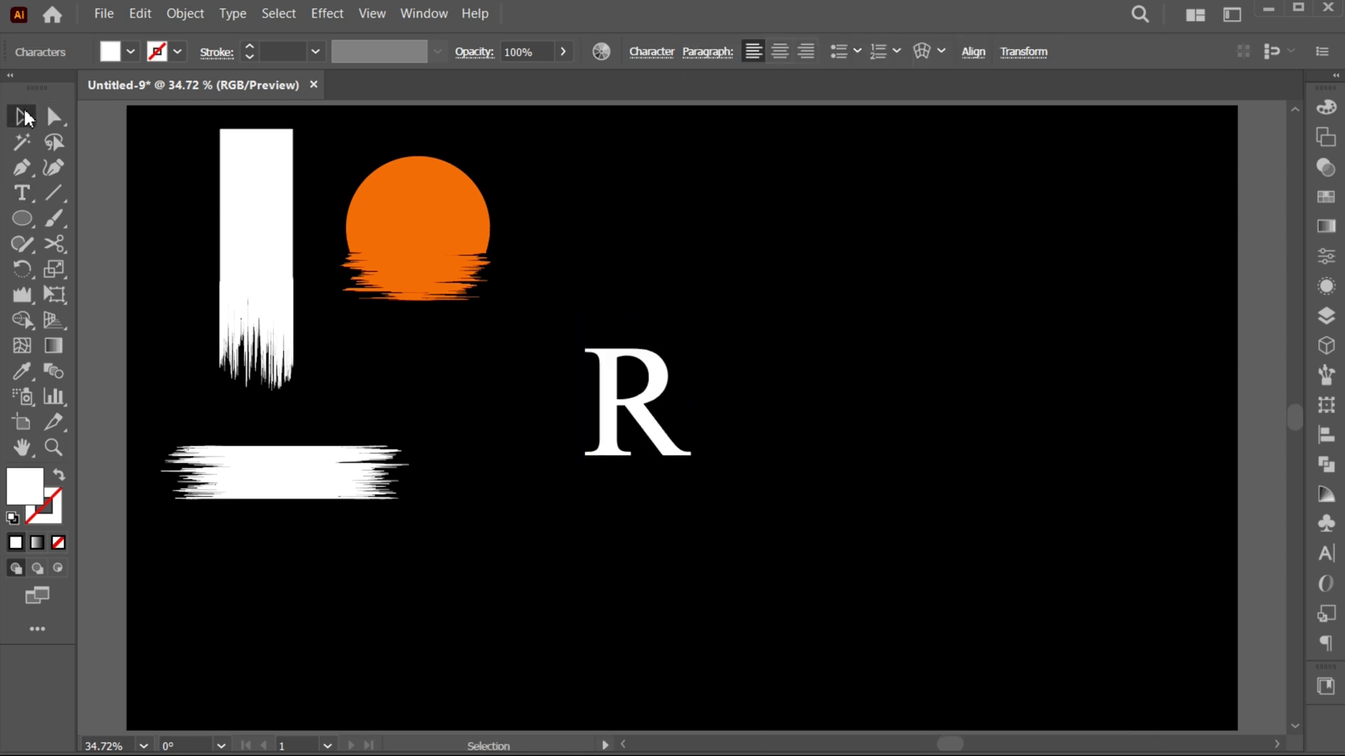
pyautogui.click(630, 404)
pyautogui.moveTo(693, 404); pyautogui.dragTo(786, 489)
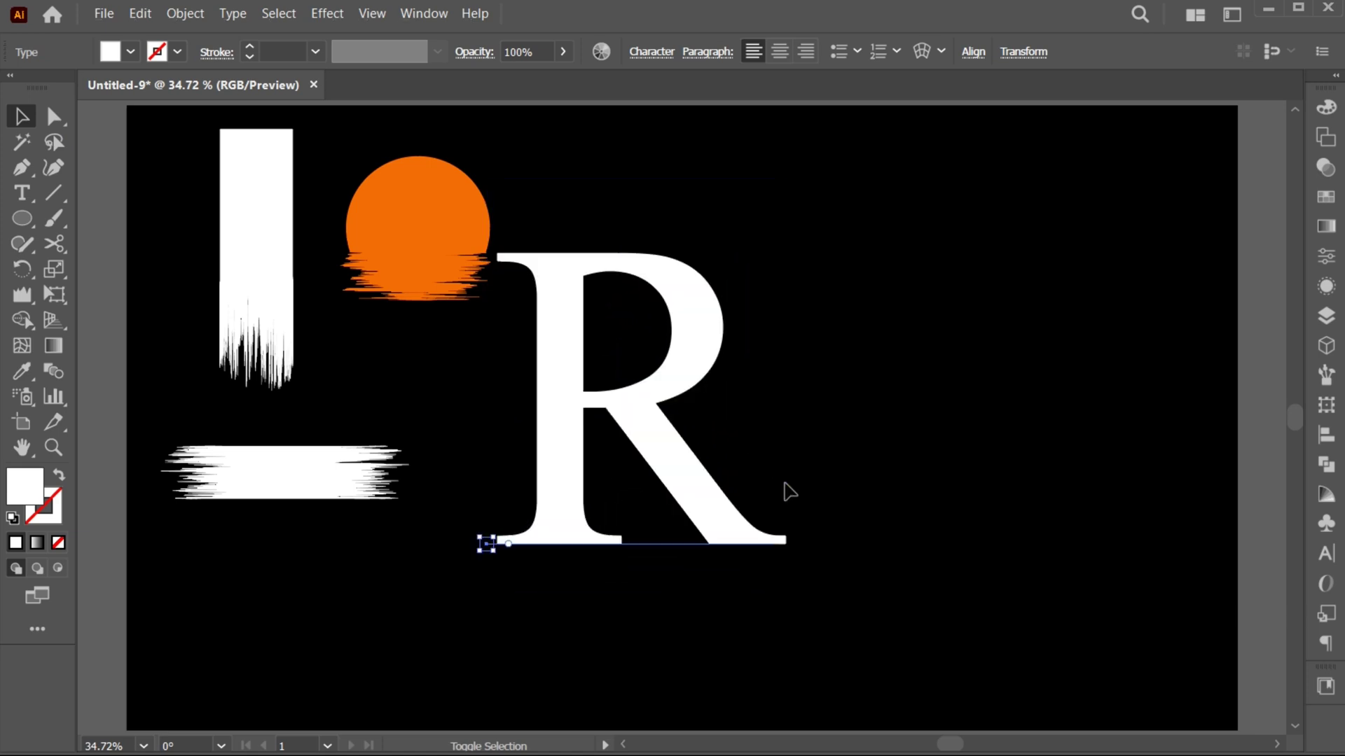
pyautogui.moveTo(692, 458); pyautogui.dragTo(821, 455)
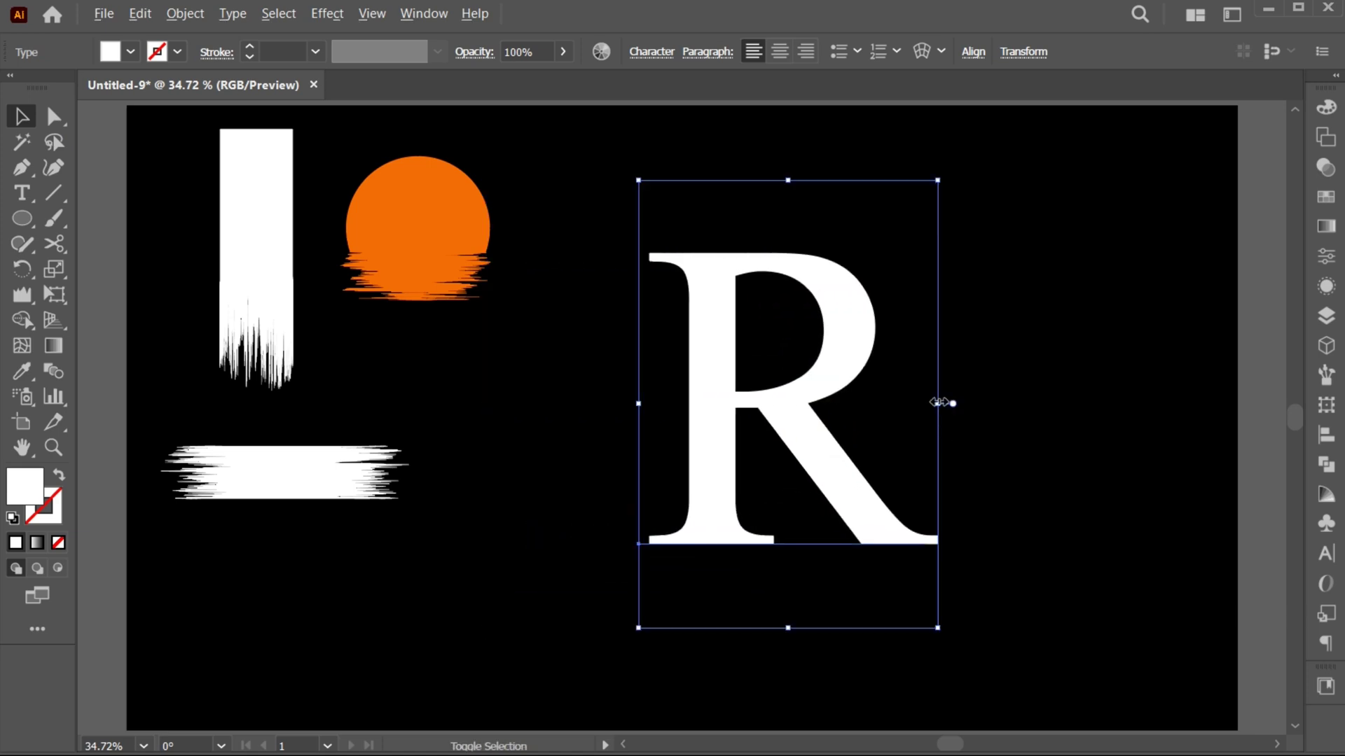
pyautogui.moveTo(939, 401); pyautogui.dragTo(958, 409)
pyautogui.rightClick(714, 303)
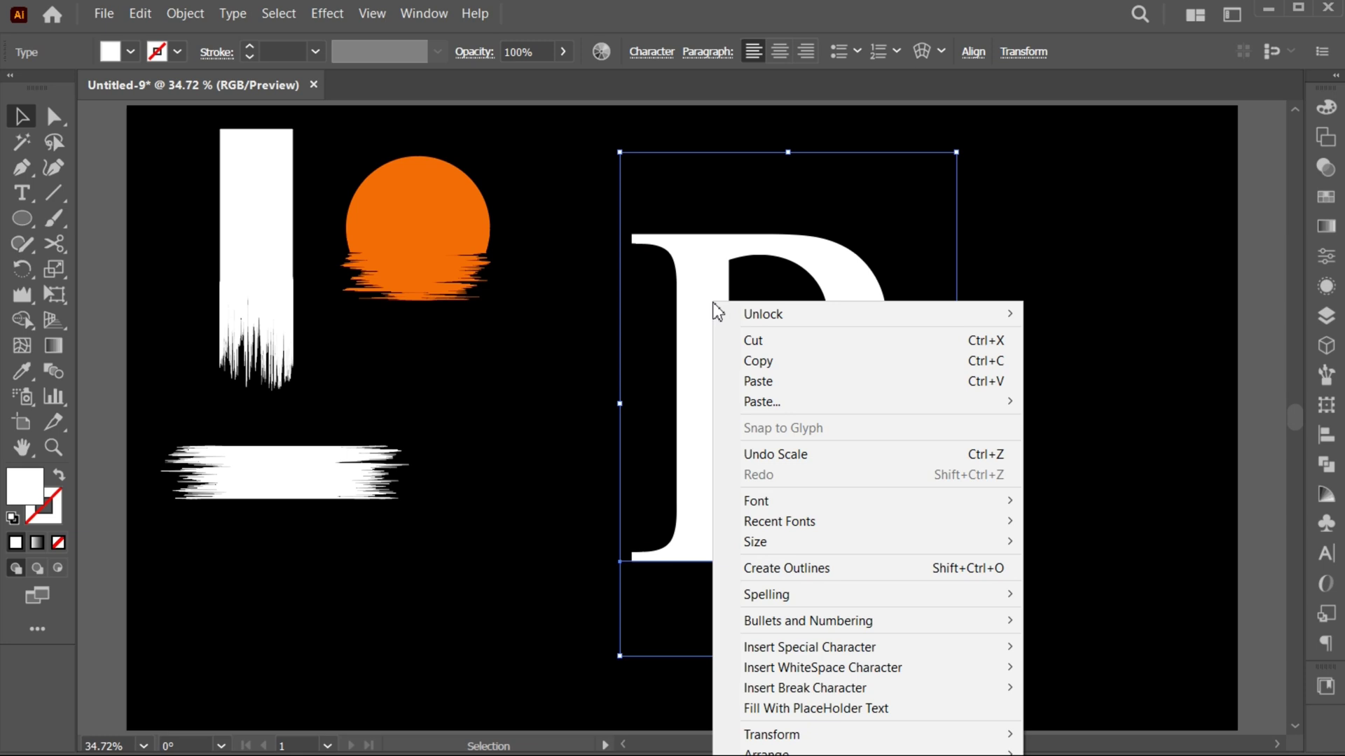
pyautogui.click(867, 570)
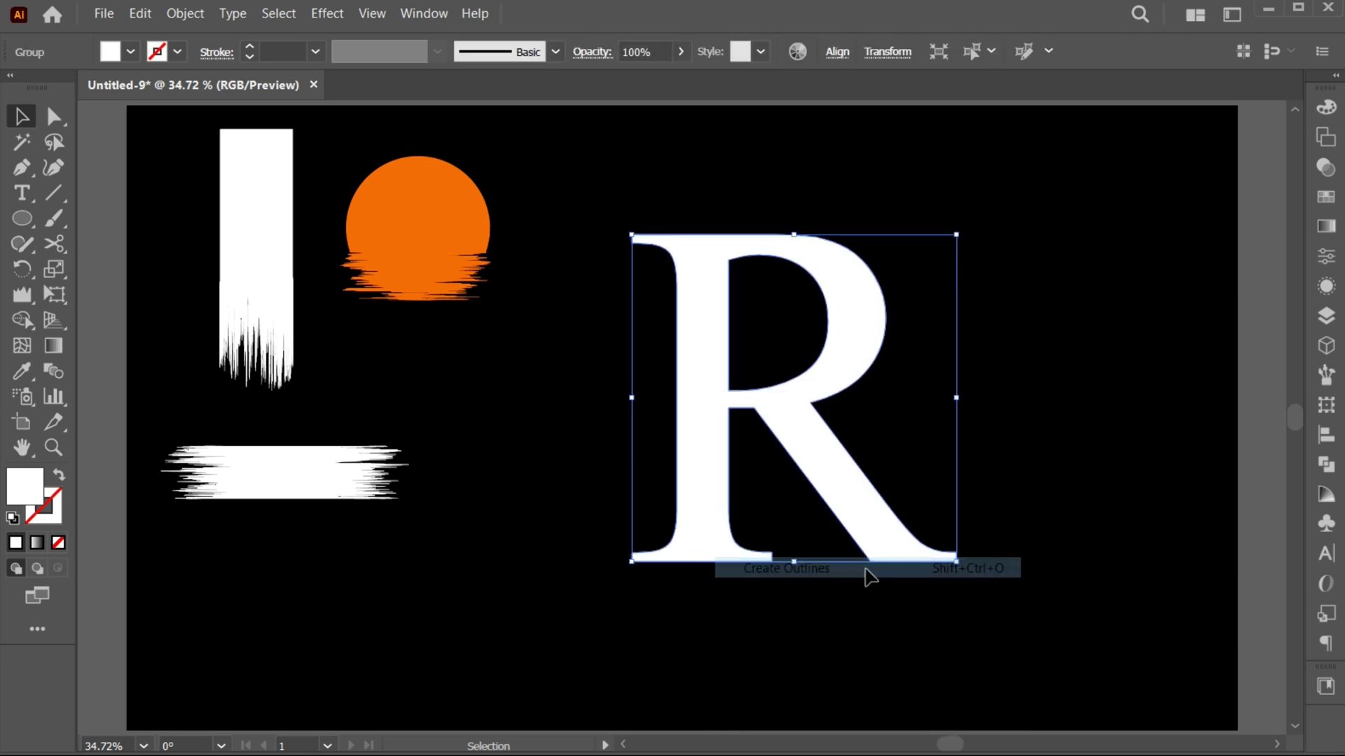
pyautogui.click(54, 244)
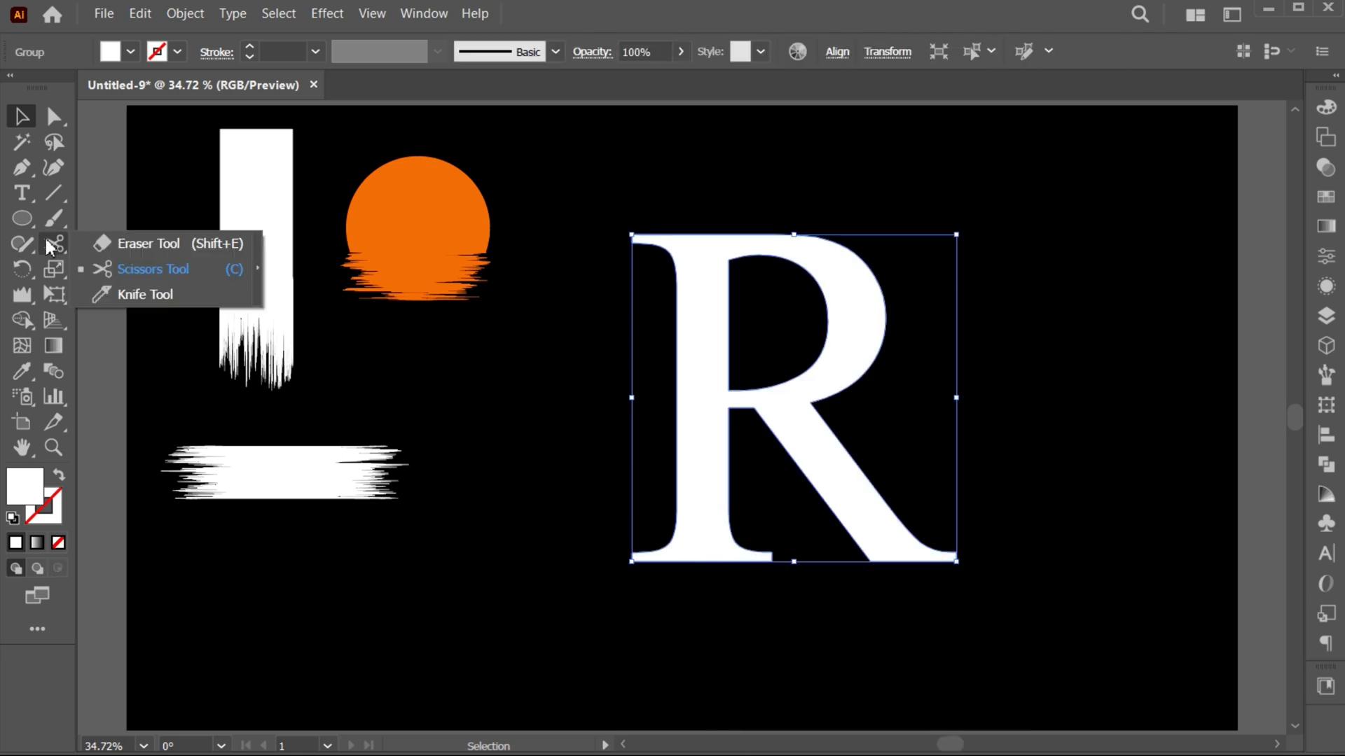
# Erase the R's bottom stem serifs, drag the stem's bottom anchors down, and shift the letter up-right.
pyautogui.click(147, 245)
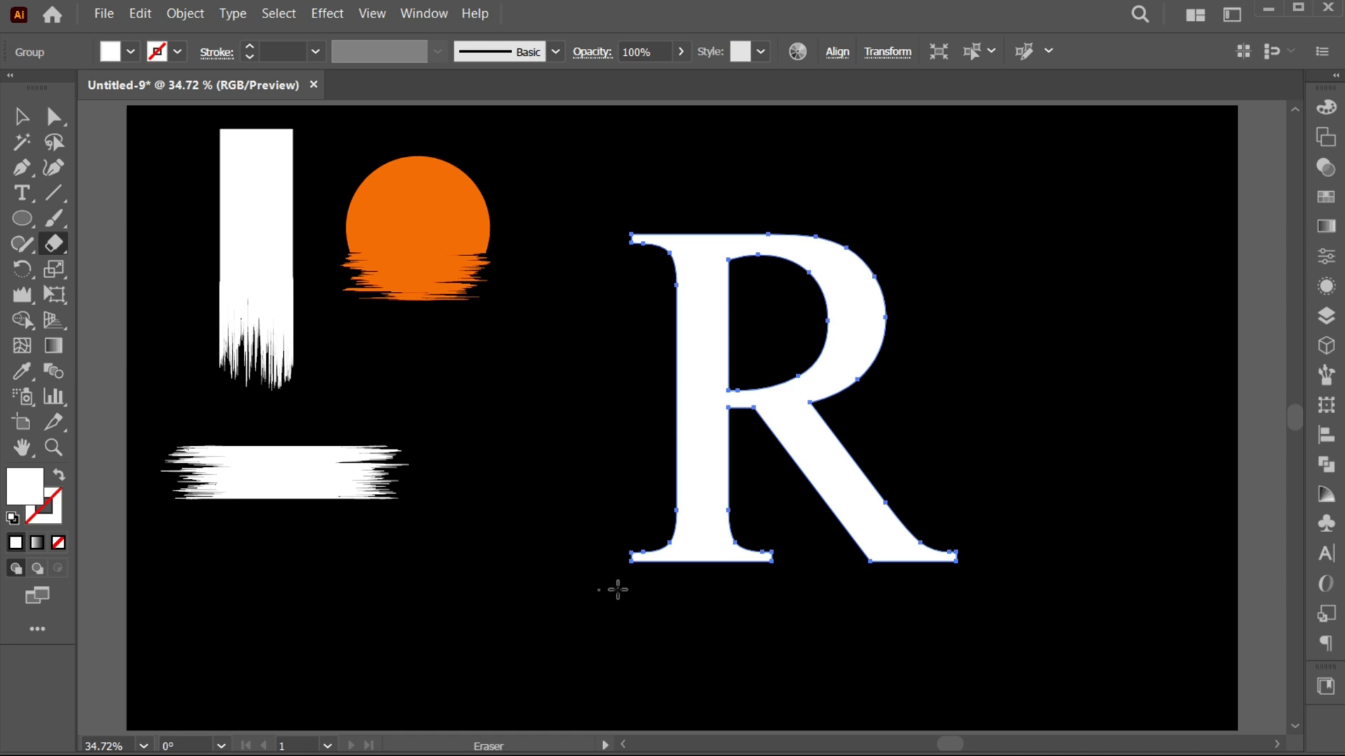
pyautogui.moveTo(603, 502); pyautogui.dragTo(784, 597)
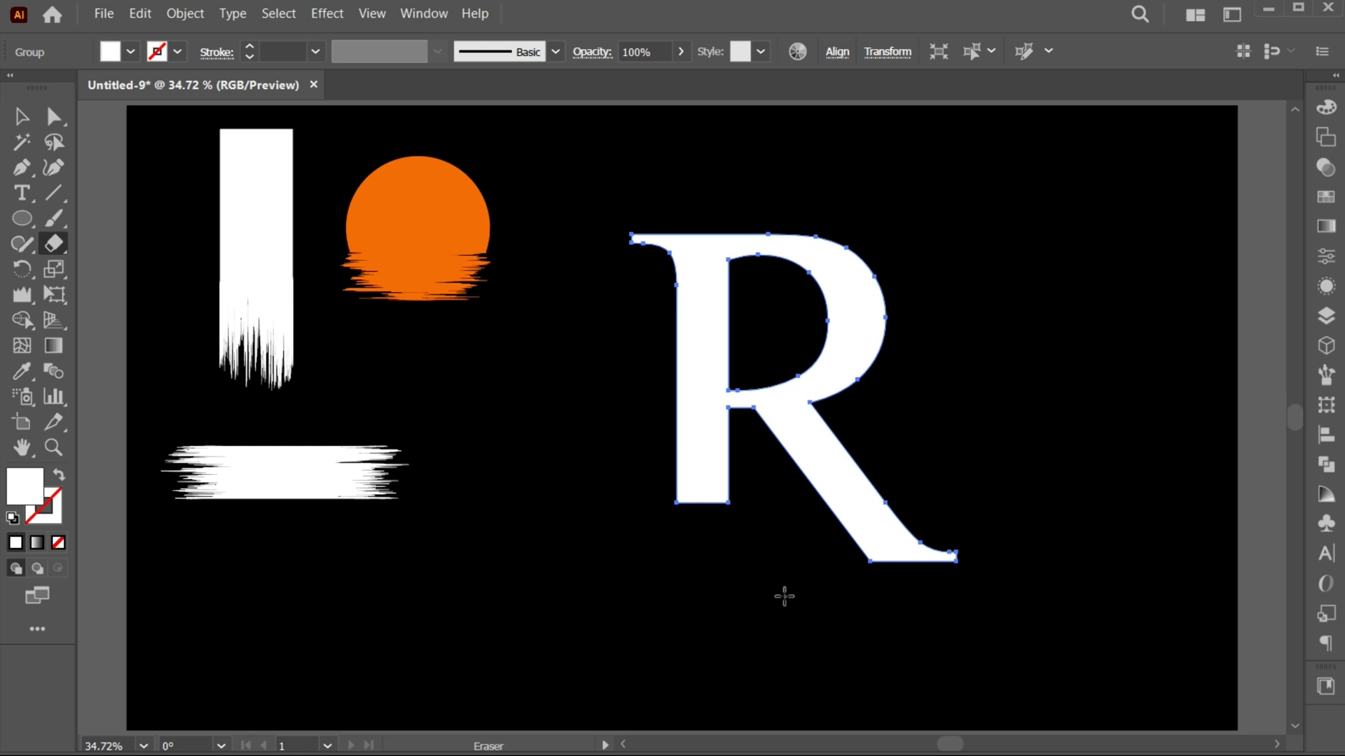
pyautogui.click(60, 125)
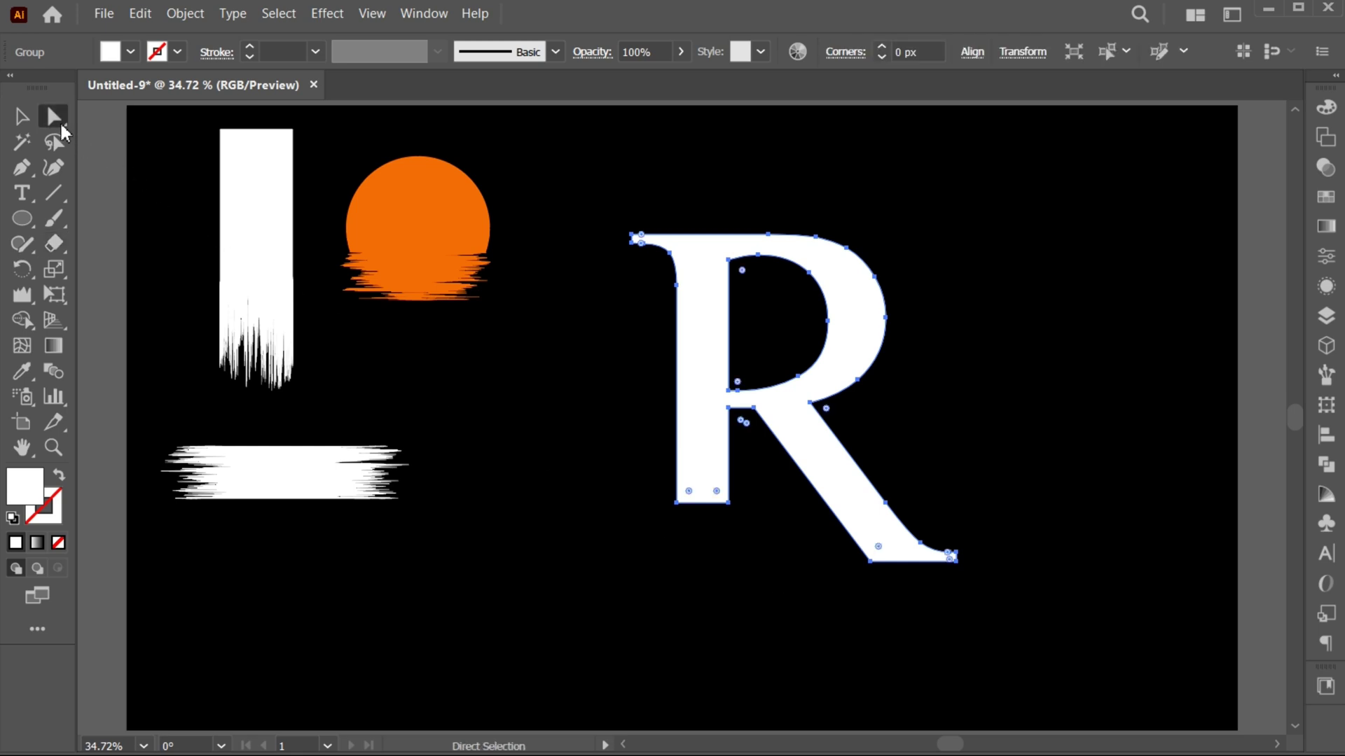
pyautogui.moveTo(537, 419); pyautogui.dragTo(701, 588)
pyautogui.moveTo(590, 217); pyautogui.dragTo(700, 588)
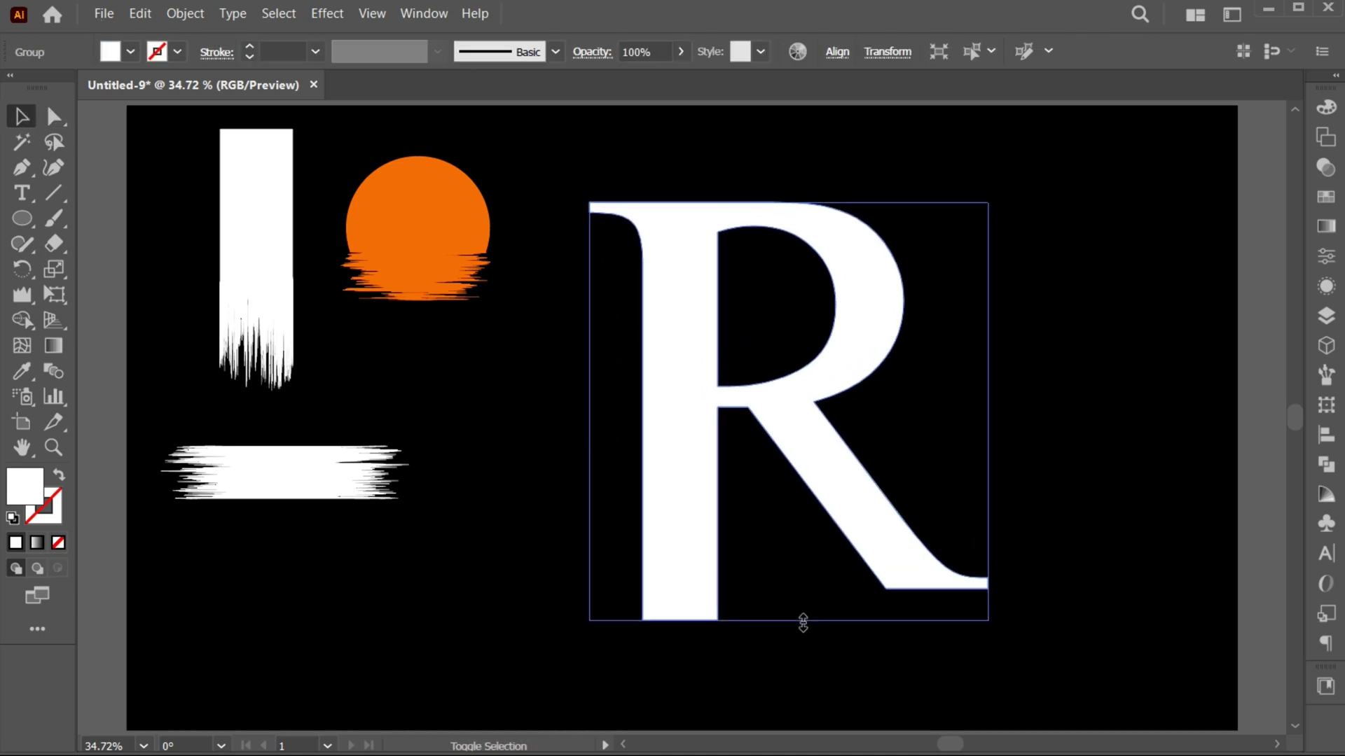
pyautogui.moveTo(687, 537); pyautogui.dragTo(710, 497)
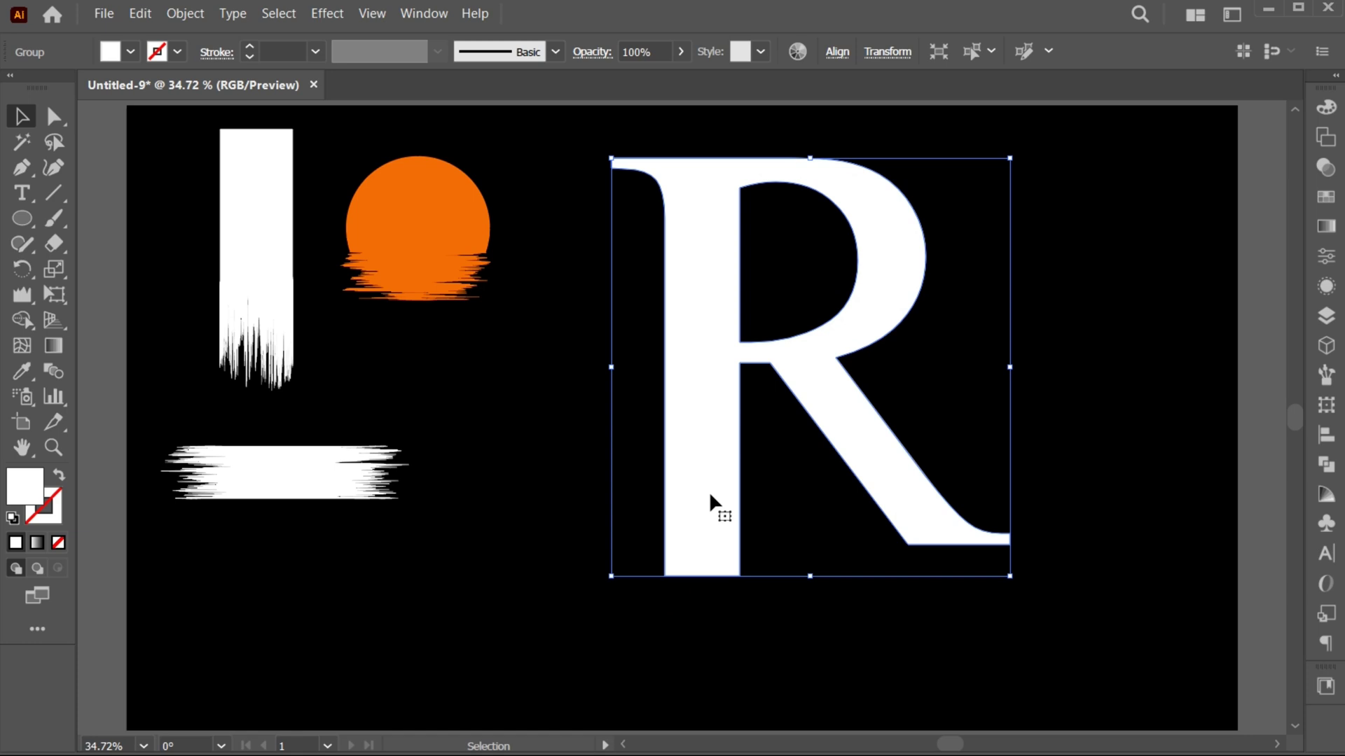
# Set Wrinkle to 300×300 px, 0% horizontal, 100% vertical, then brush the R's stem bottom into spikes.
pyautogui.doubleClick(32, 294)
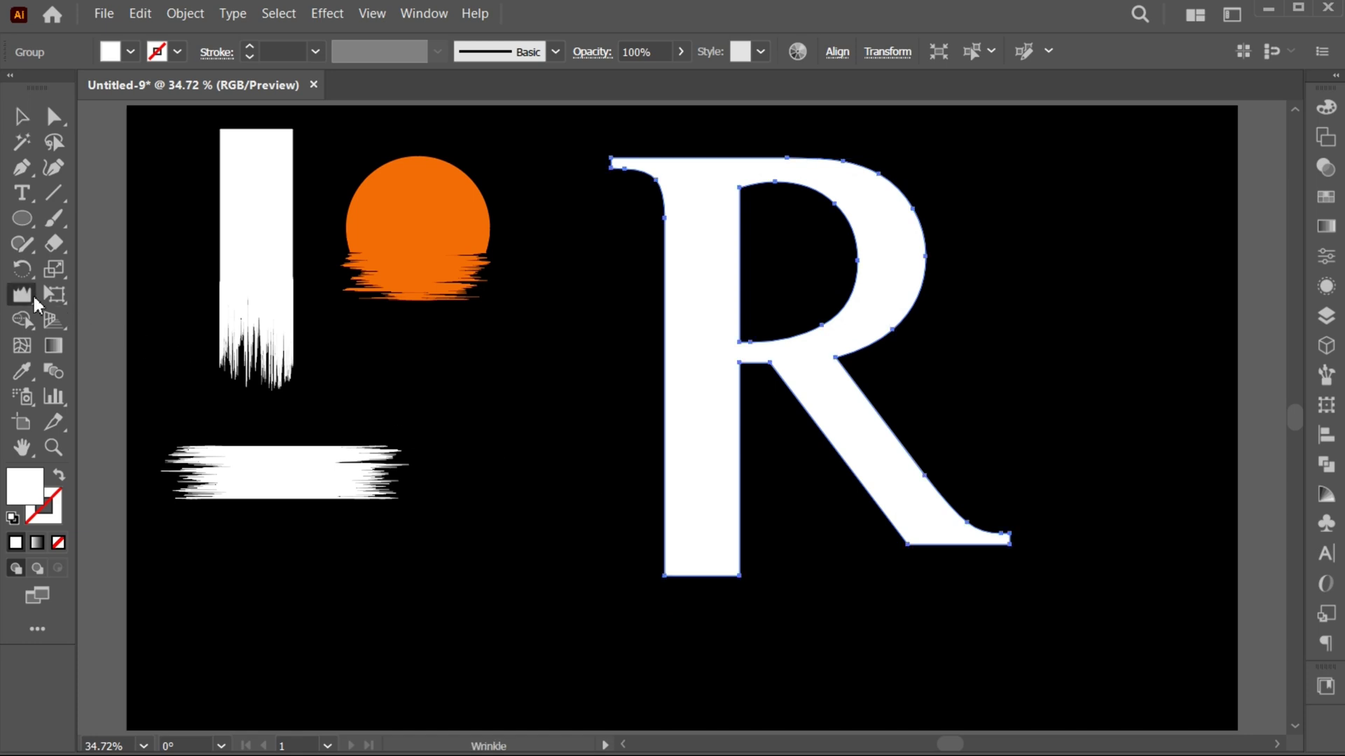
pyautogui.click(951, 201)
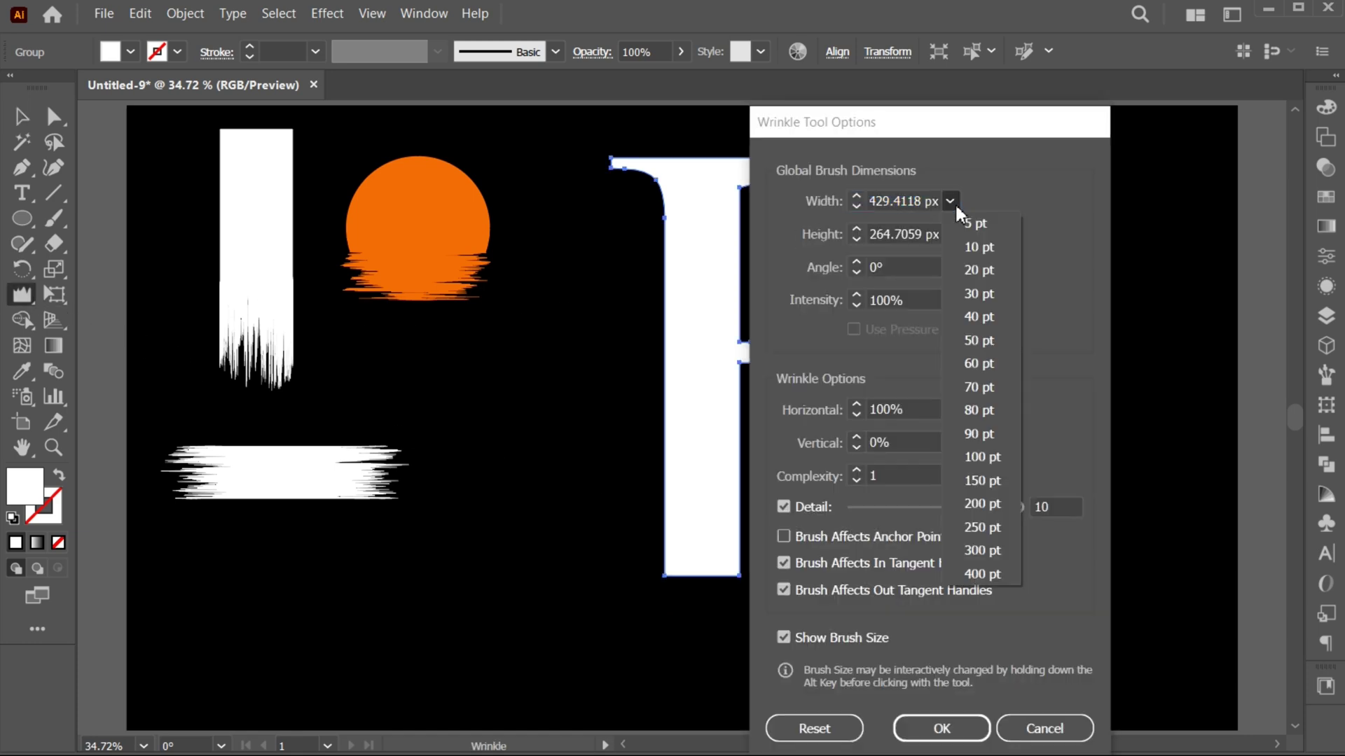
pyautogui.click(982, 546)
pyautogui.click(986, 584)
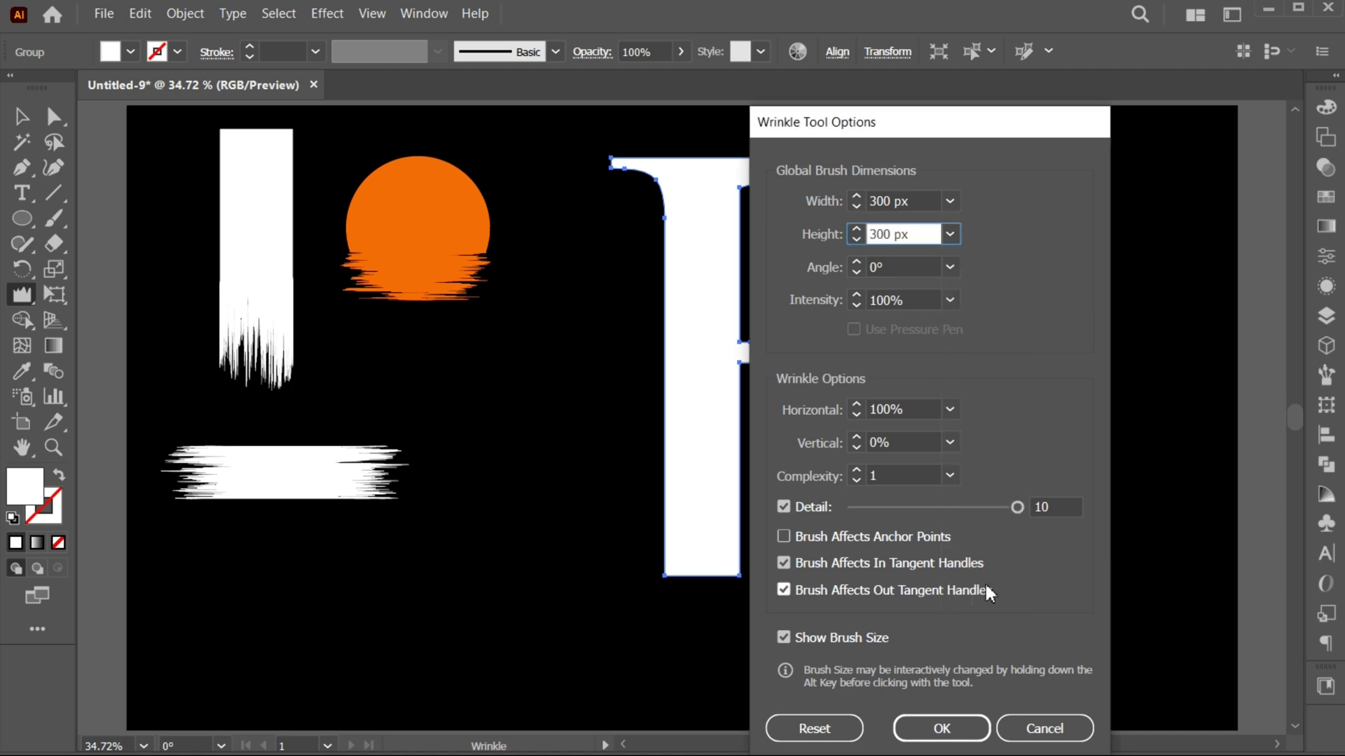
pyautogui.click(950, 410)
pyautogui.click(963, 427)
pyautogui.click(949, 443)
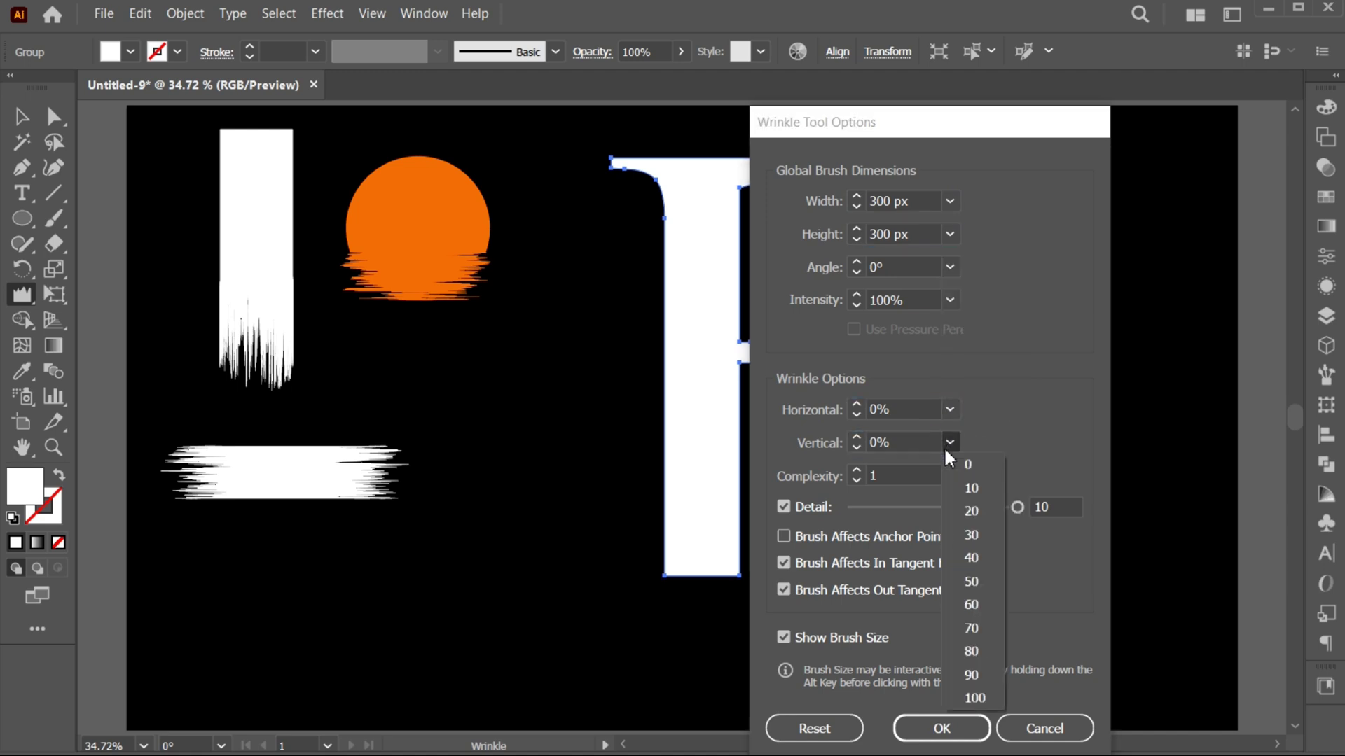
pyautogui.click(982, 695)
pyautogui.click(942, 727)
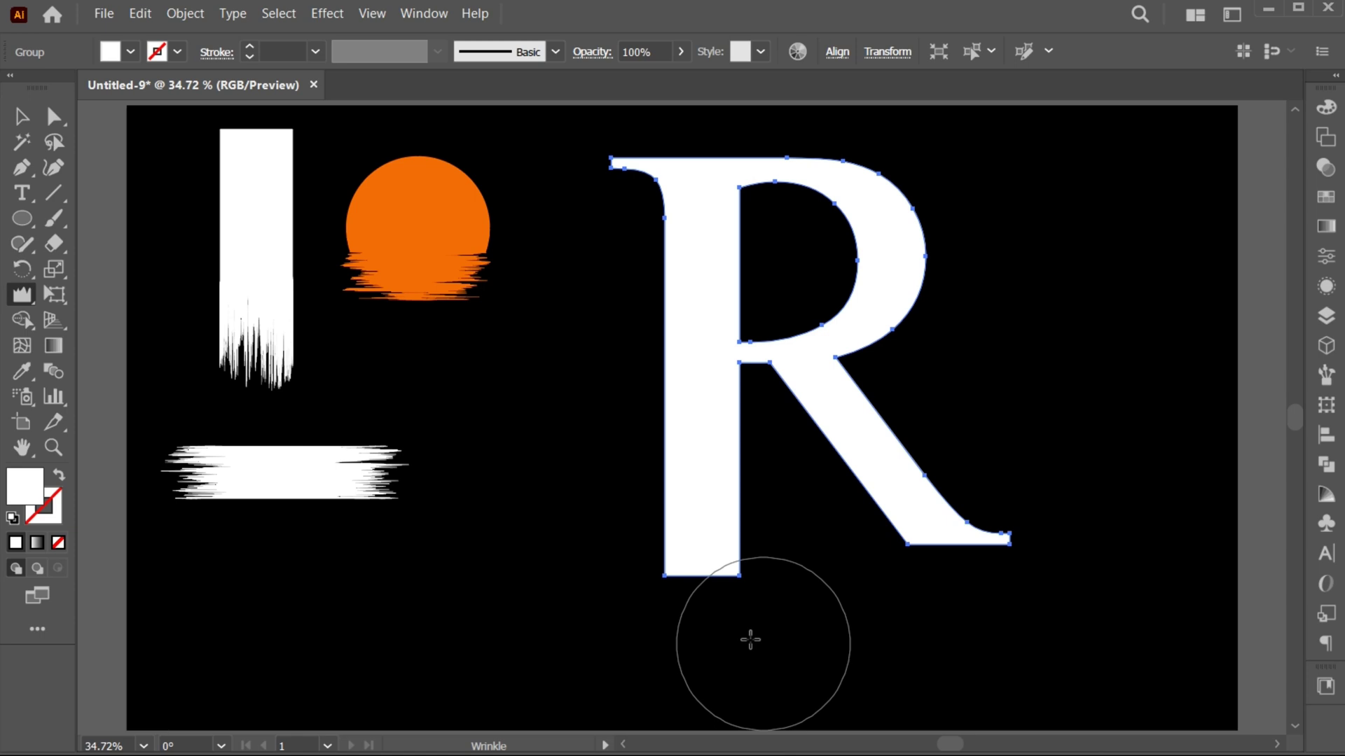
pyautogui.moveTo(684, 569); pyautogui.dragTo(710, 534)
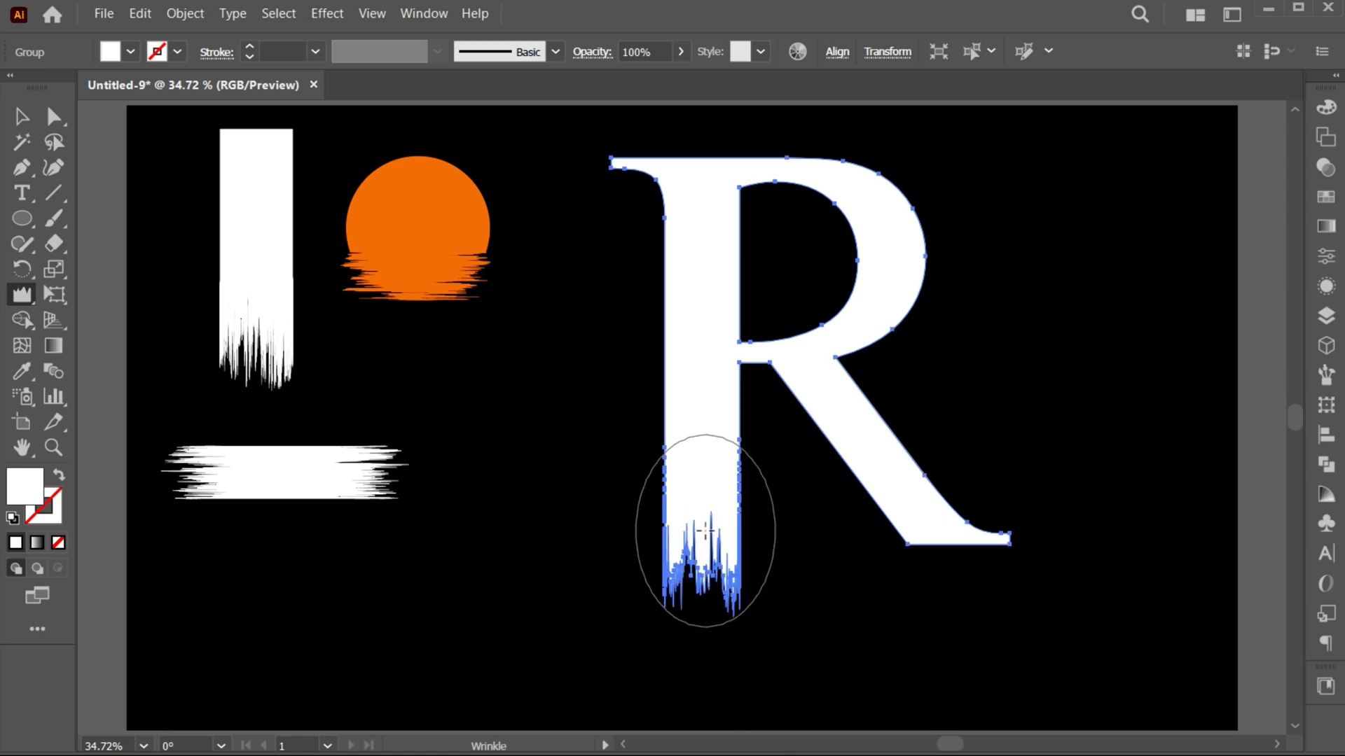
# Raise the ragged stem-end anchors slightly and shift the R a little lower.
pyautogui.press('v')
pyautogui.click(698, 671)
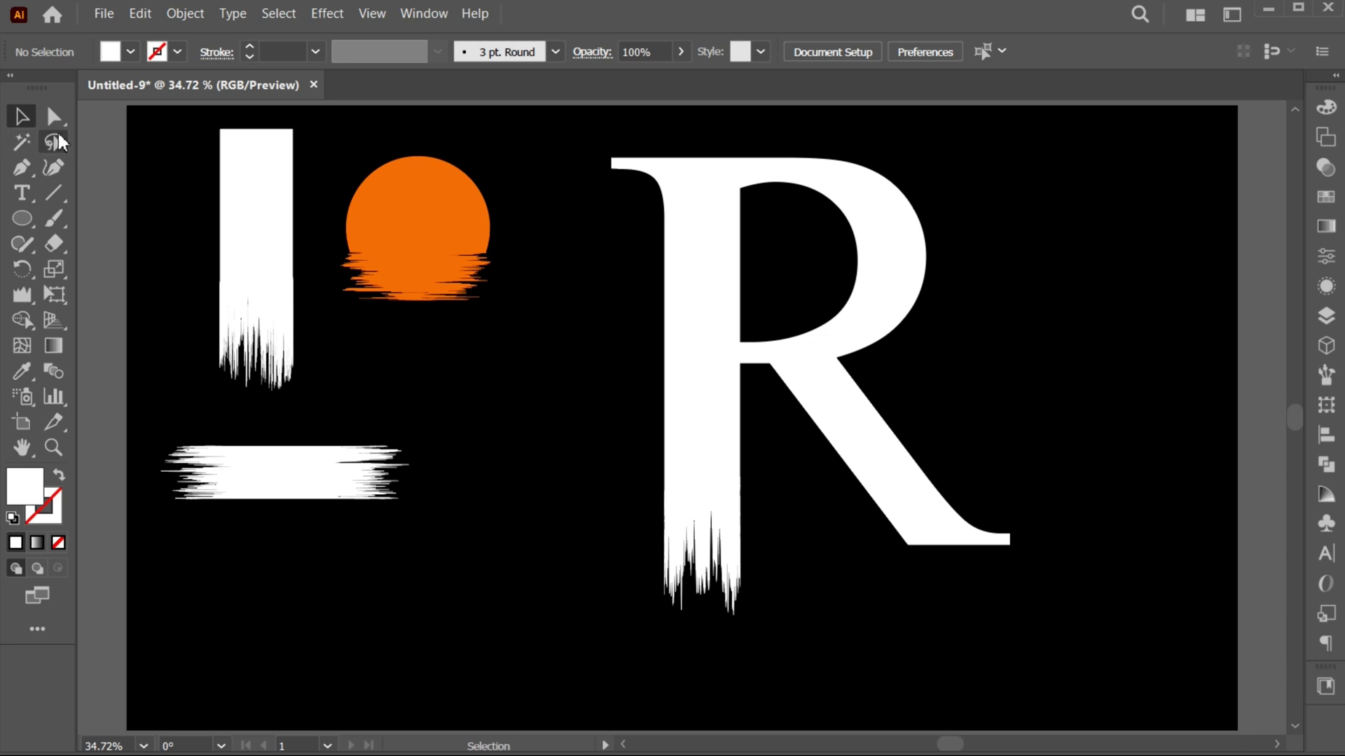
pyautogui.moveTo(711, 582); pyautogui.dragTo(733, 560)
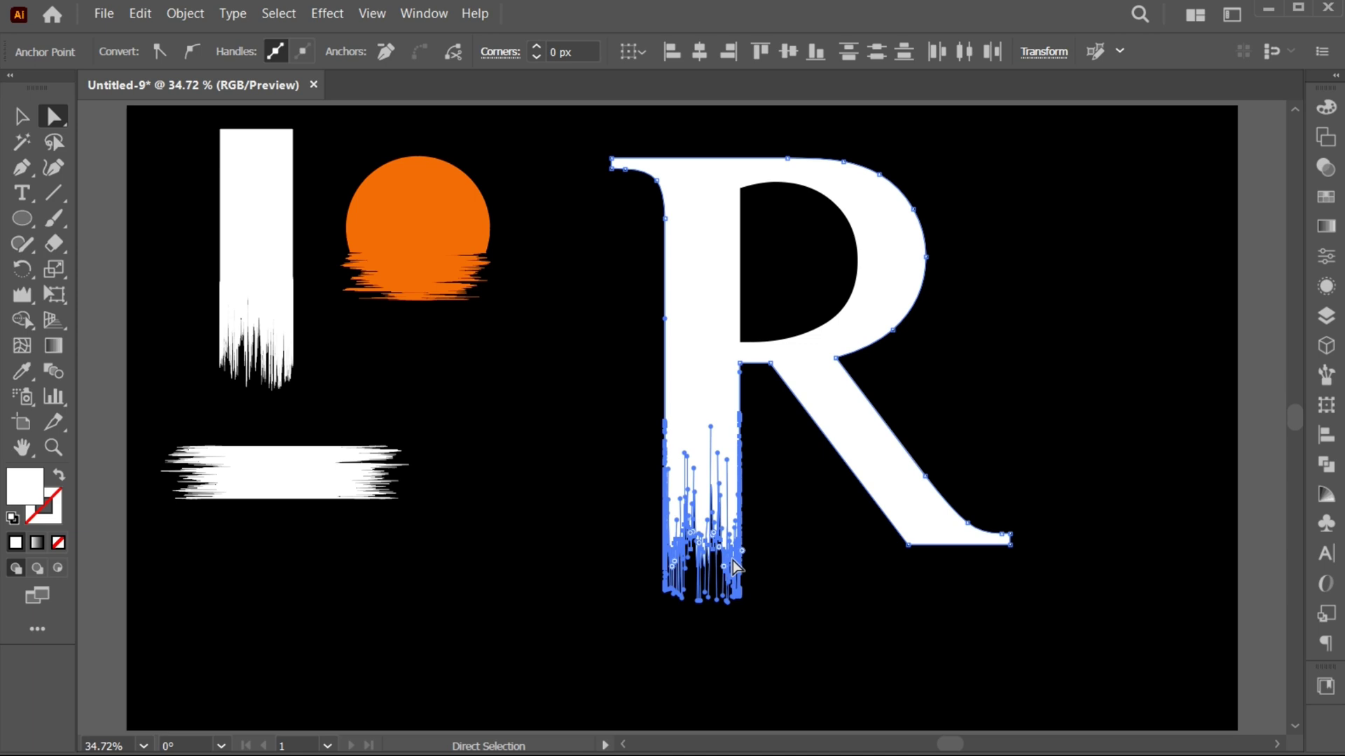
pyautogui.press('v')
pyautogui.hotkey('ctrl', 'z')
pyautogui.click(703, 416)
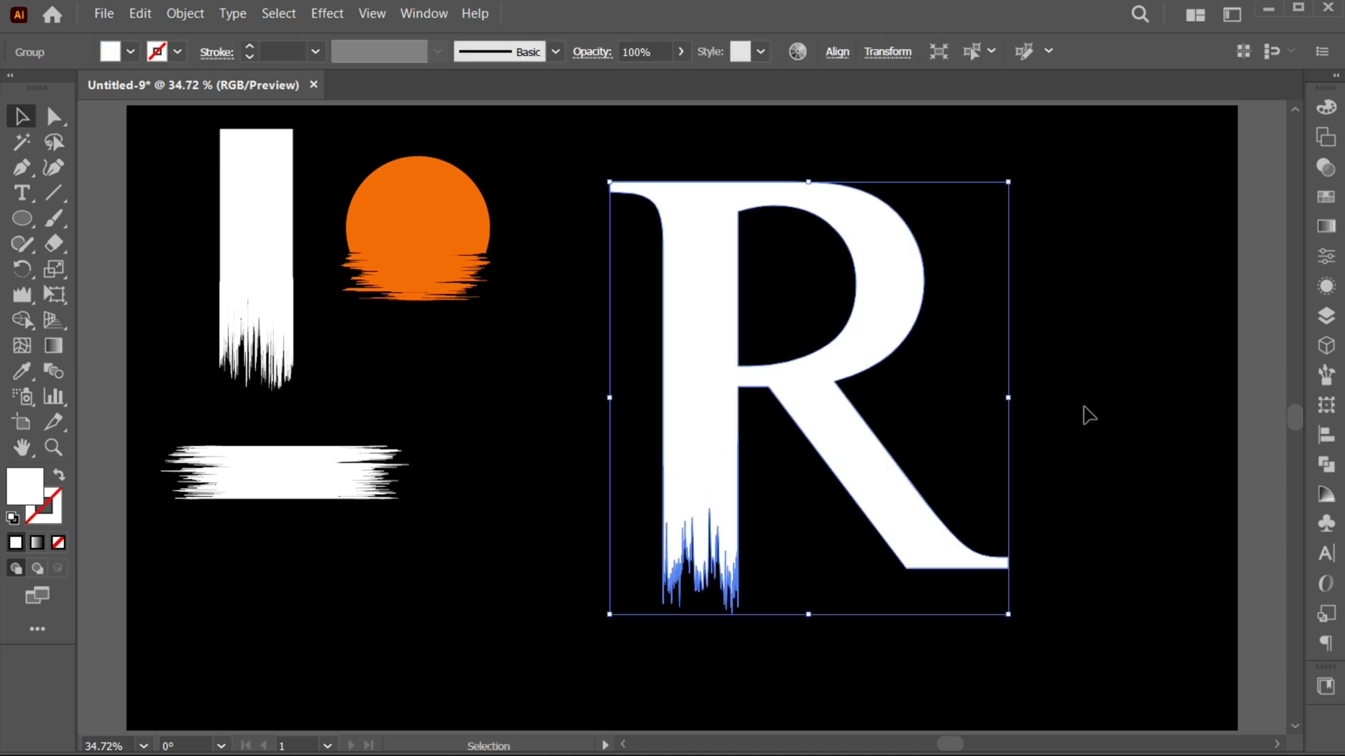
# Apply a gradient fill to the R and make its end stop dark red.
pyautogui.click(1334, 230)
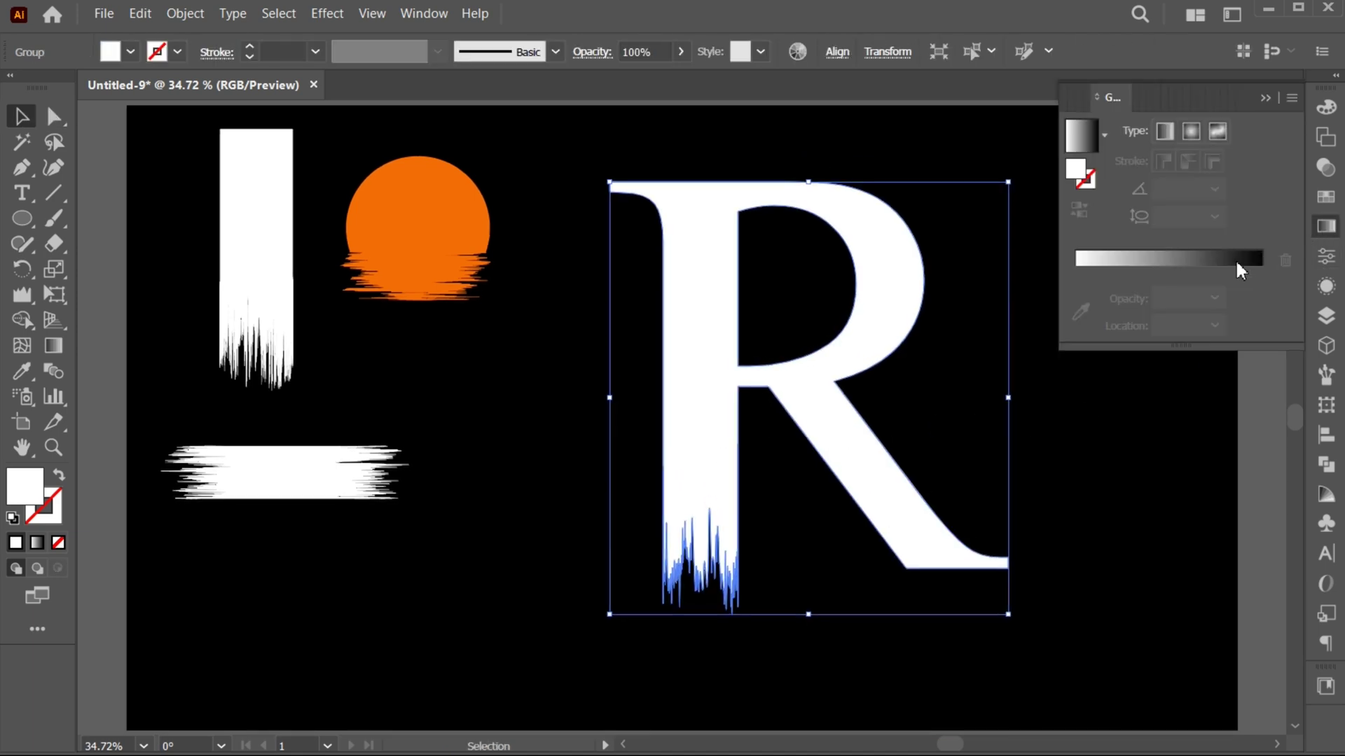
pyautogui.click(1234, 259)
pyautogui.doubleClick(1260, 297)
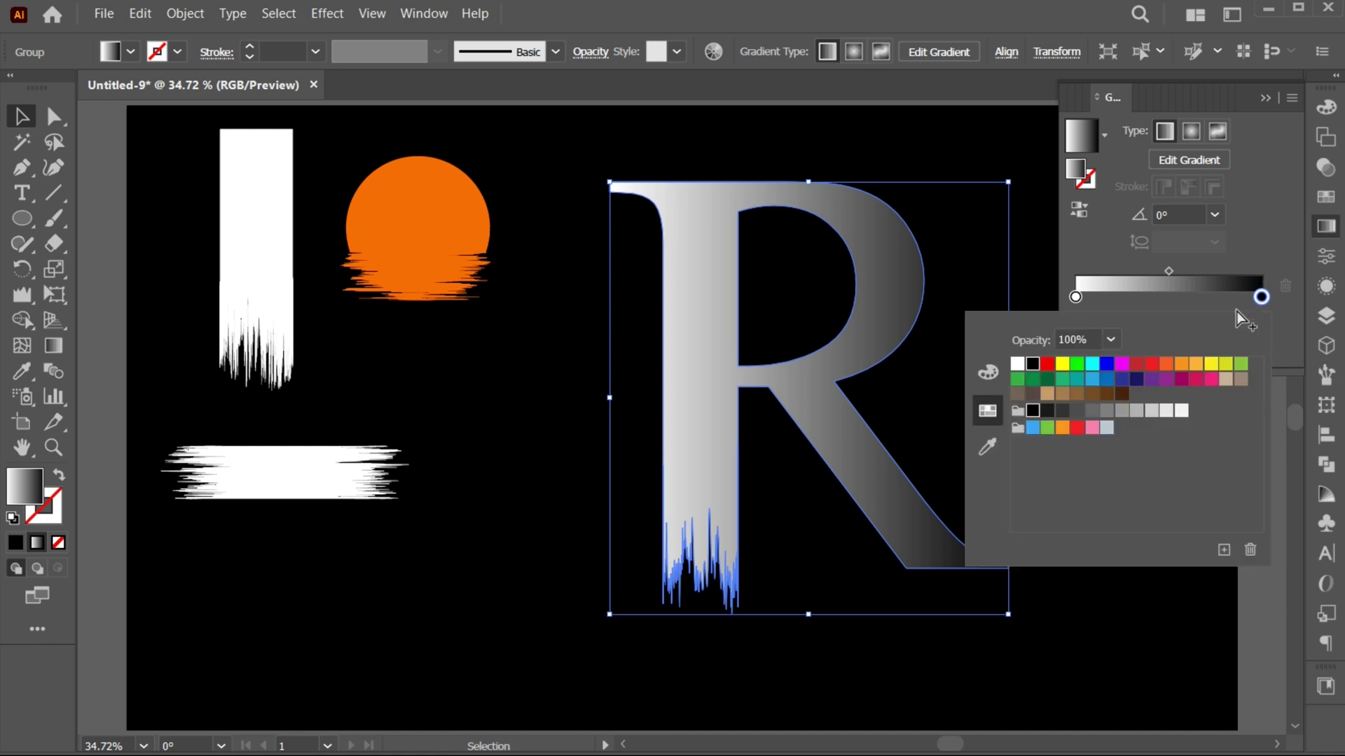
pyautogui.click(989, 445)
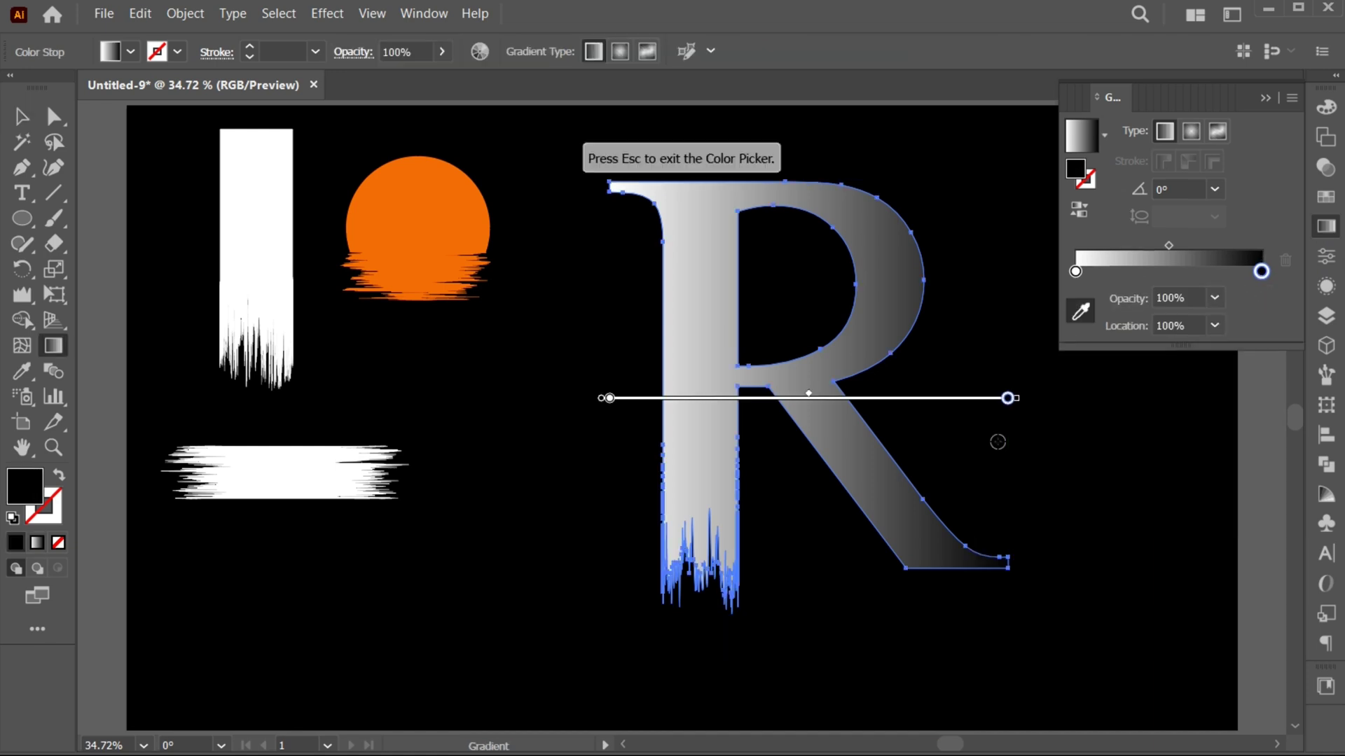
pyautogui.doubleClick(20, 496)
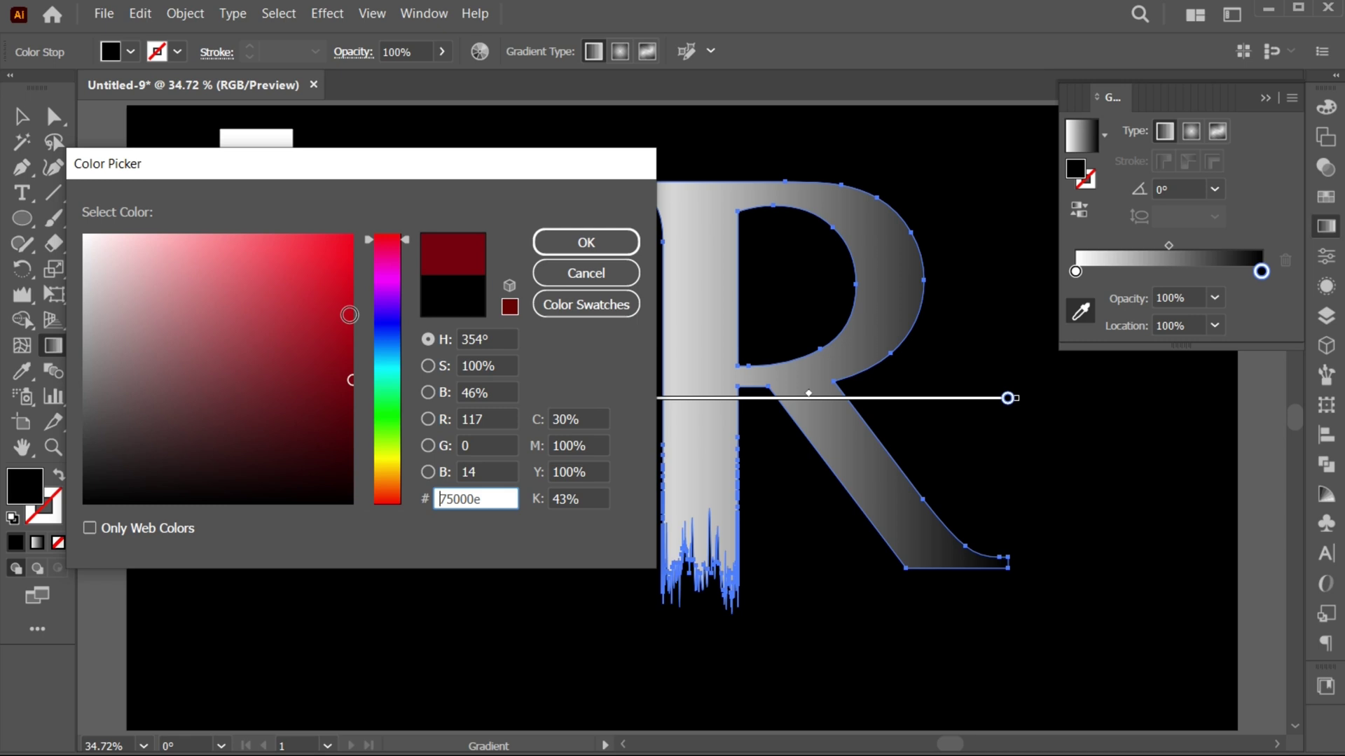
pyautogui.click(586, 242)
# Make the starting stop bright red and run the R's gradient from top to bottom.
pyautogui.click(1075, 272)
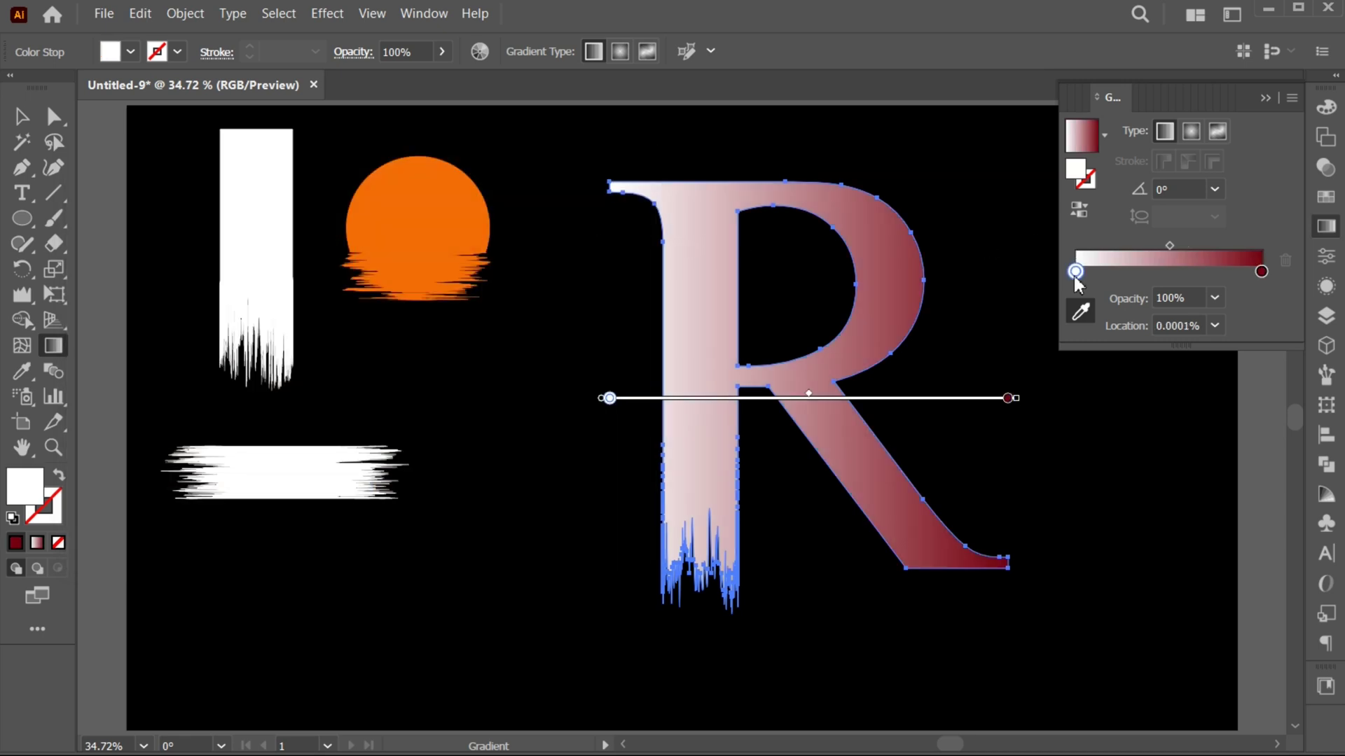
pyautogui.doubleClick(21, 490)
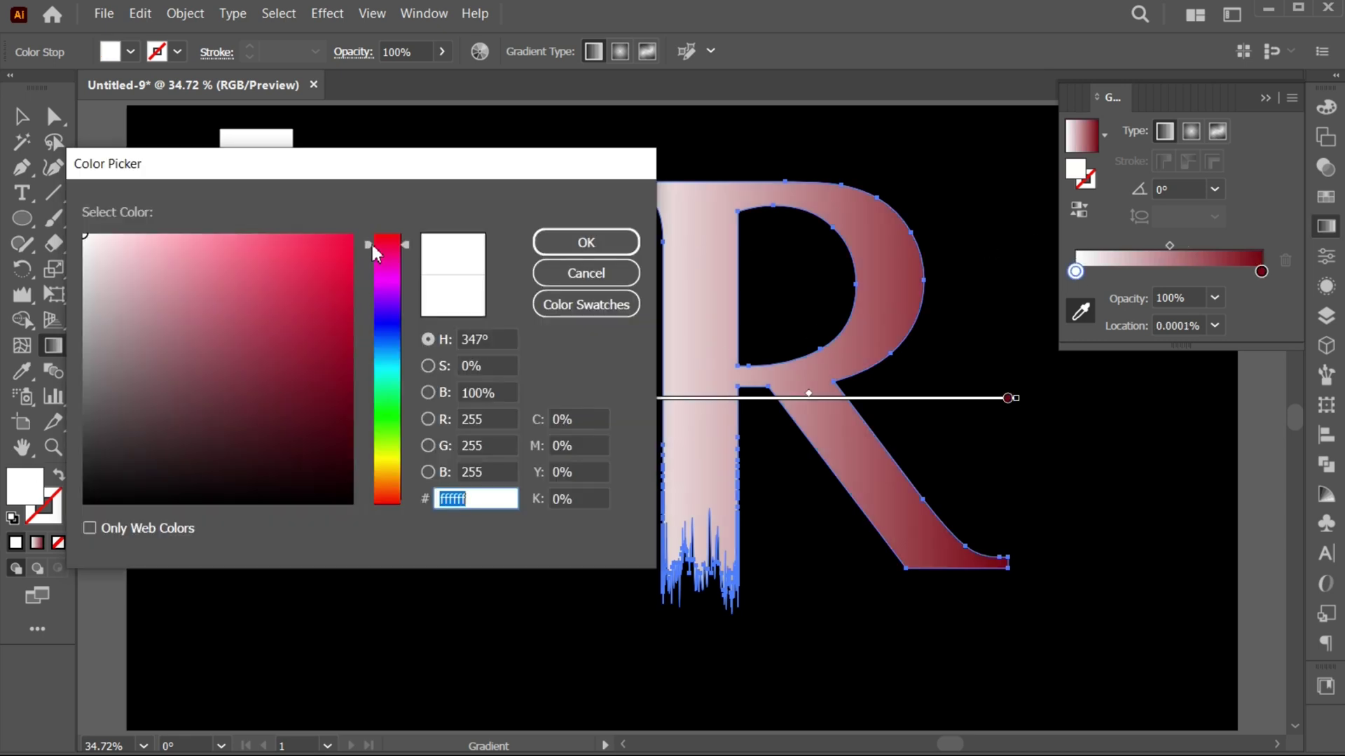
pyautogui.click(316, 239)
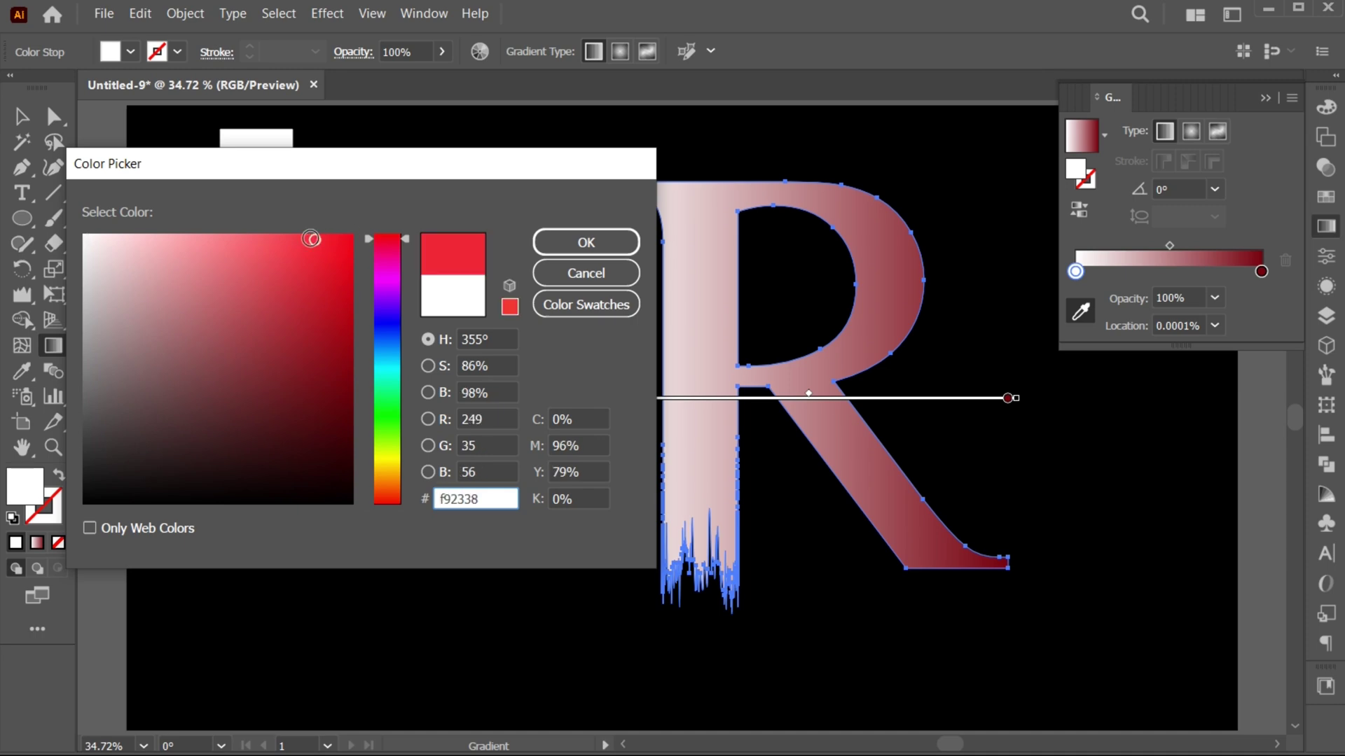
pyautogui.click(591, 243)
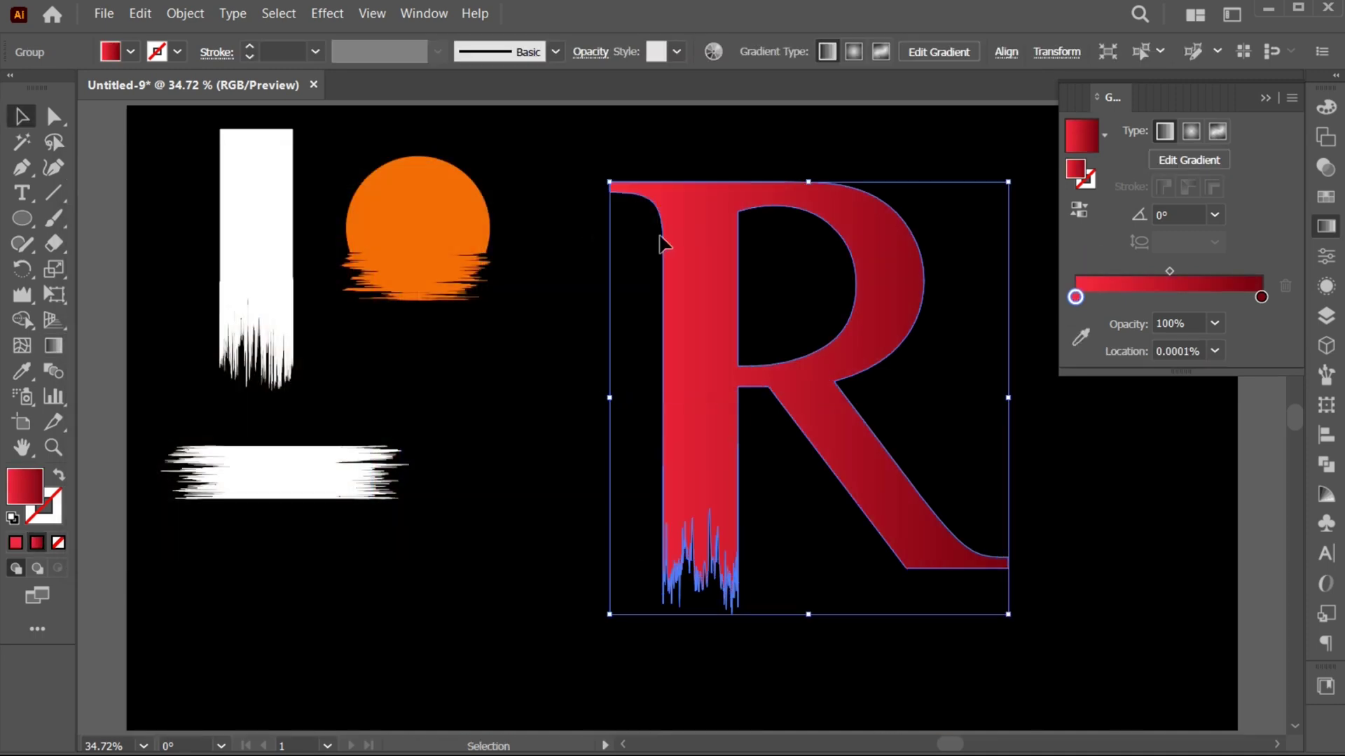
pyautogui.moveTo(771, 171)
pyautogui.mouseDown()
pyautogui.moveTo(771, 524)
pyautogui.moveTo(771, 497)
pyautogui.mouseUp()
pyautogui.click(1263, 99)
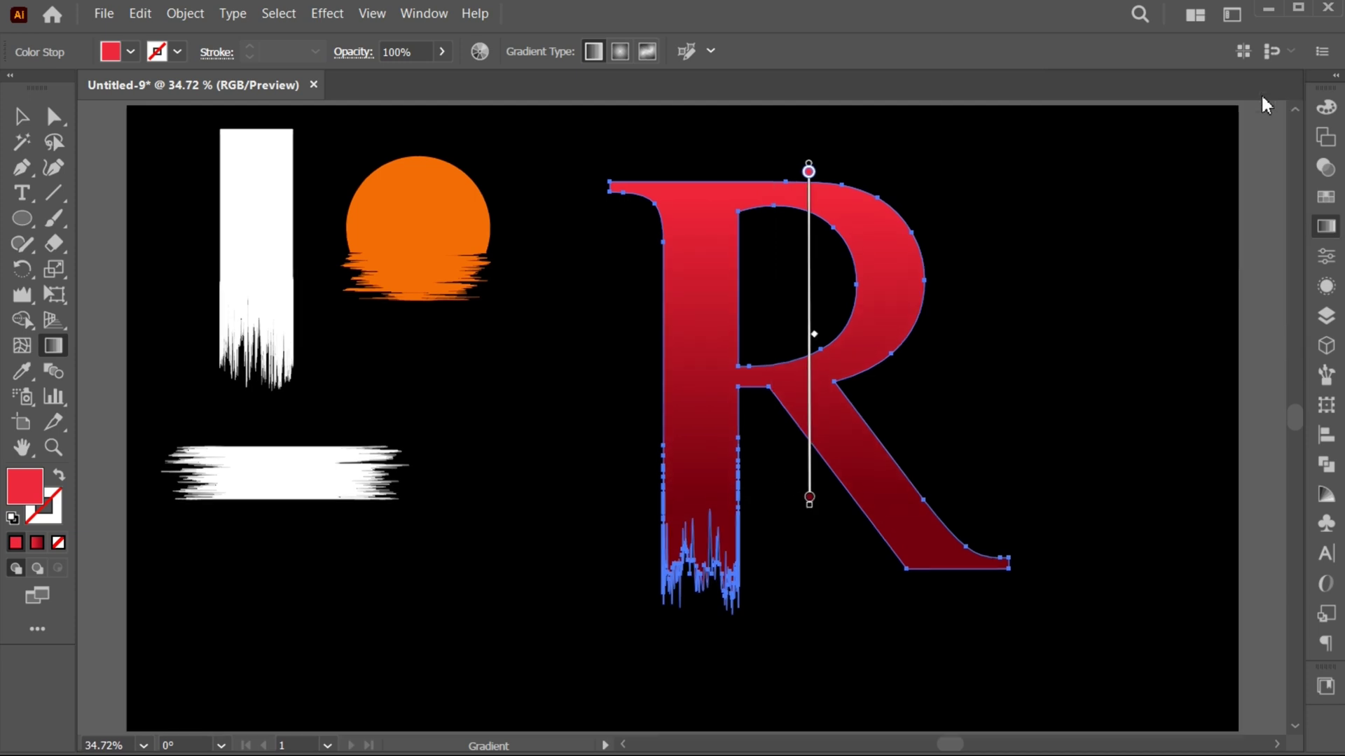
# Shrink the R and move it up beside the orange sun.
pyautogui.press('v')
pyautogui.click(829, 590)
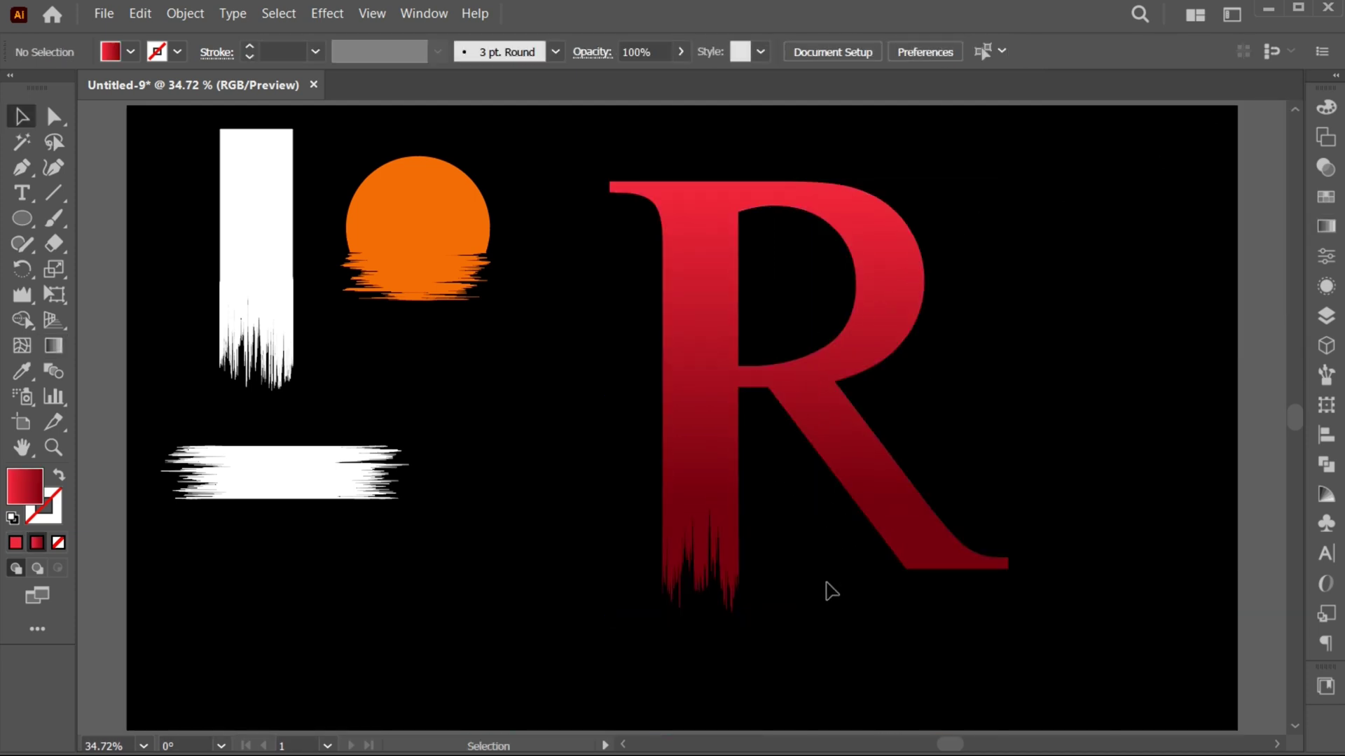
pyautogui.click(725, 397)
pyautogui.moveTo(811, 184); pyautogui.dragTo(807, 265)
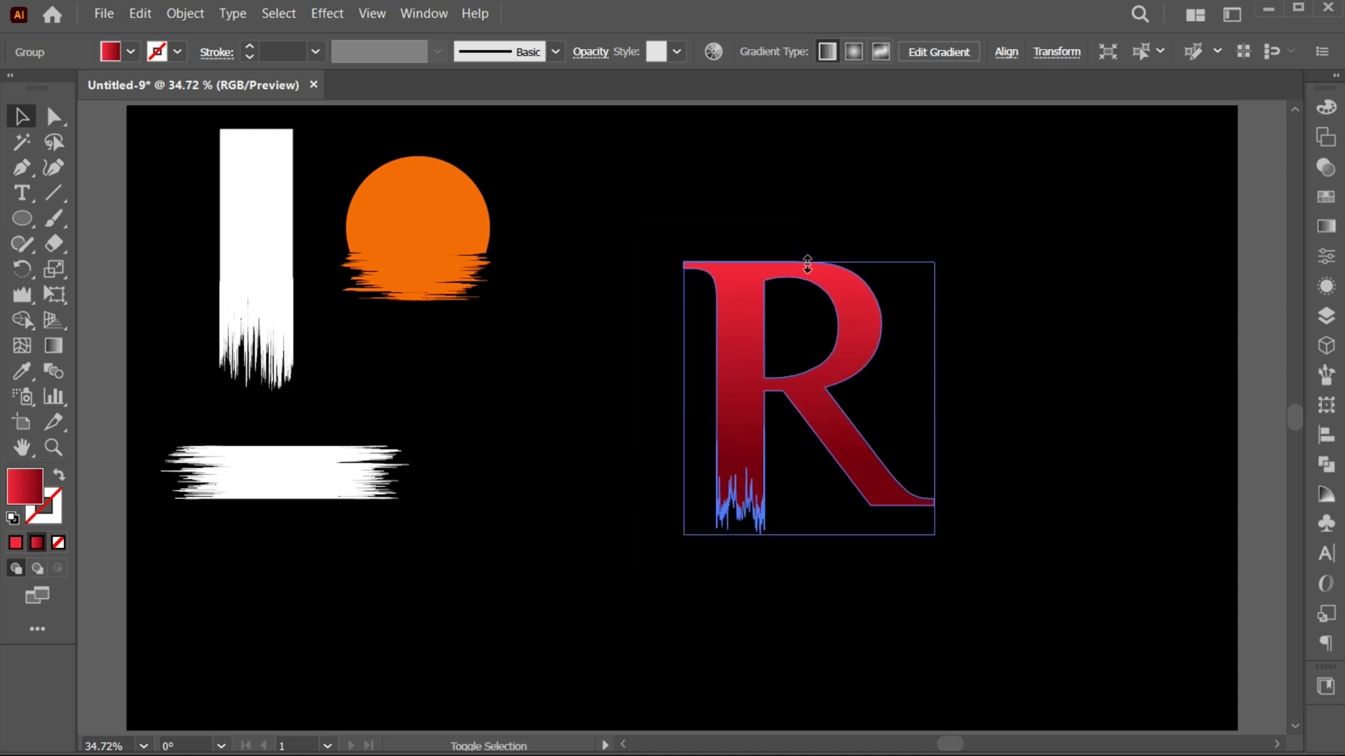
pyautogui.moveTo(729, 365); pyautogui.dragTo(527, 240)
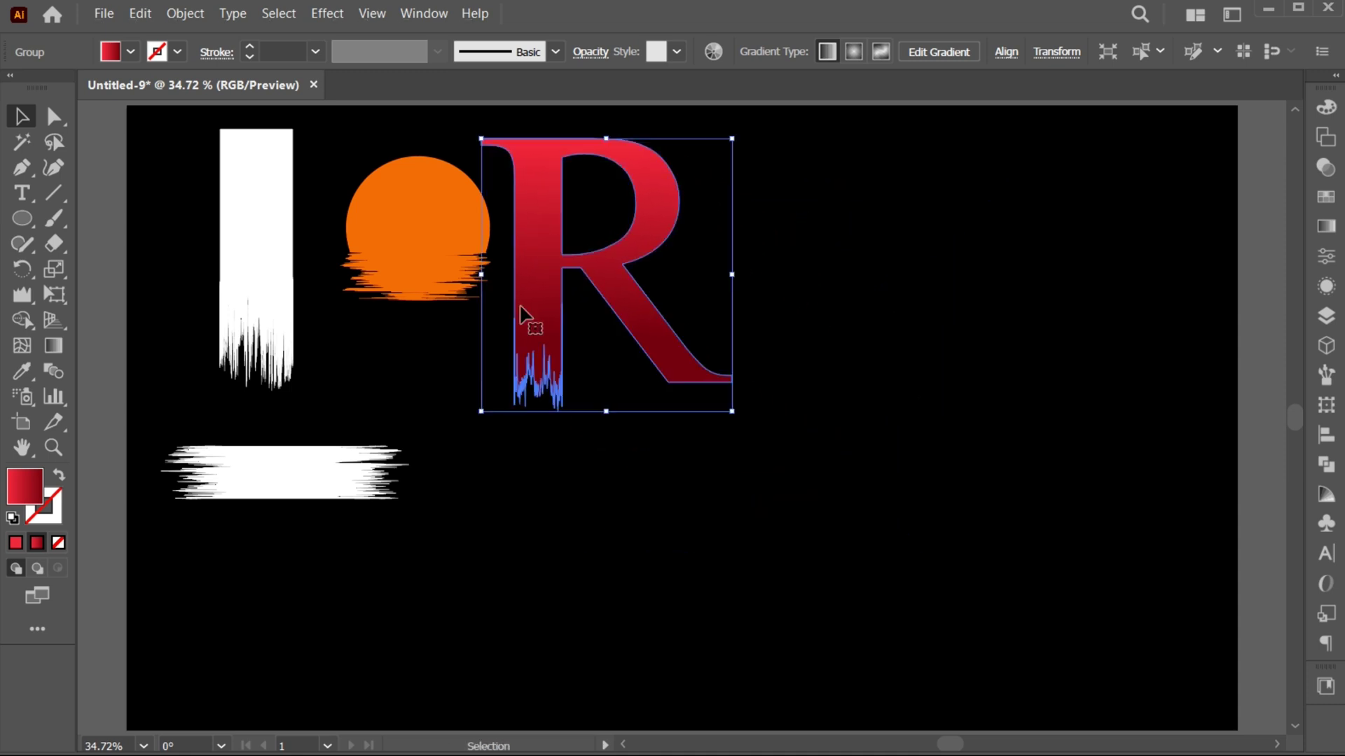
pyautogui.click(465, 546)
# Add a serif letter N, enlarge it, and fill it with the brush stroke's white.
pyautogui.click(26, 202)
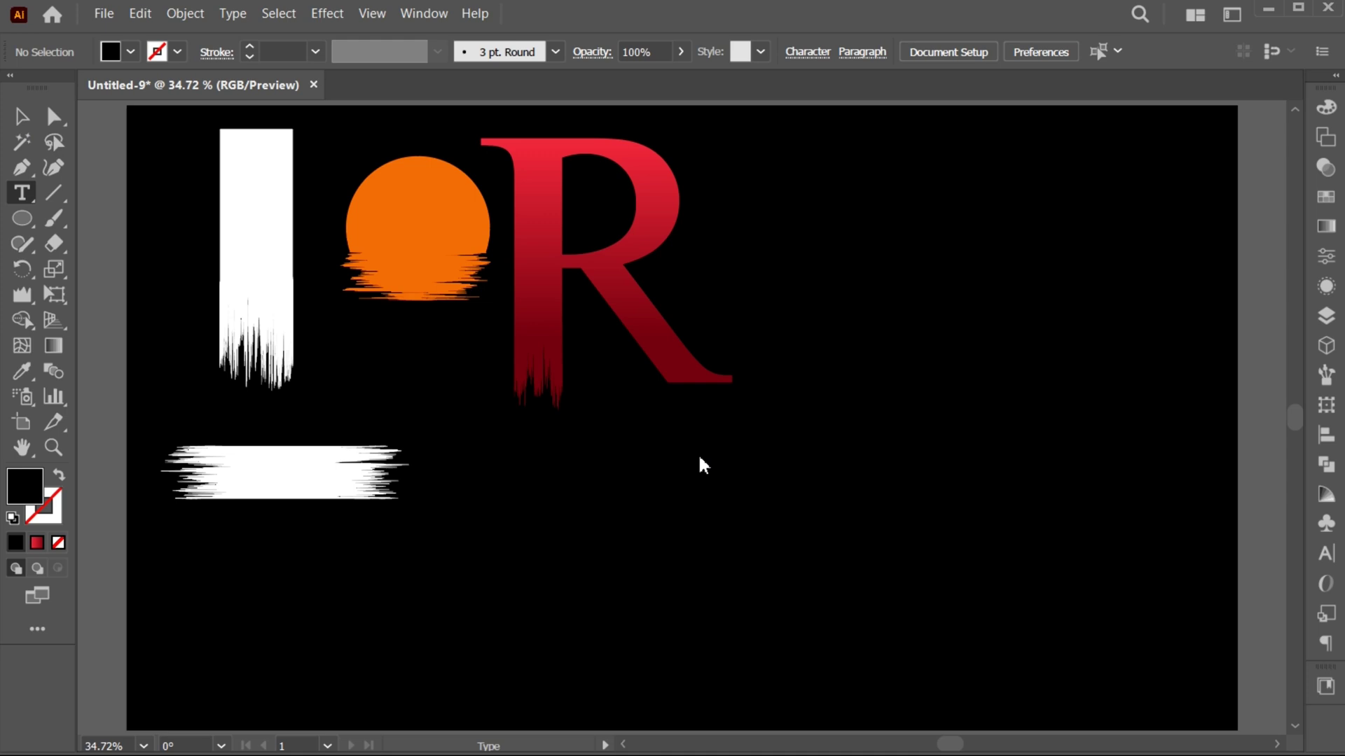
pyautogui.click(731, 483)
pyautogui.press('Escape')
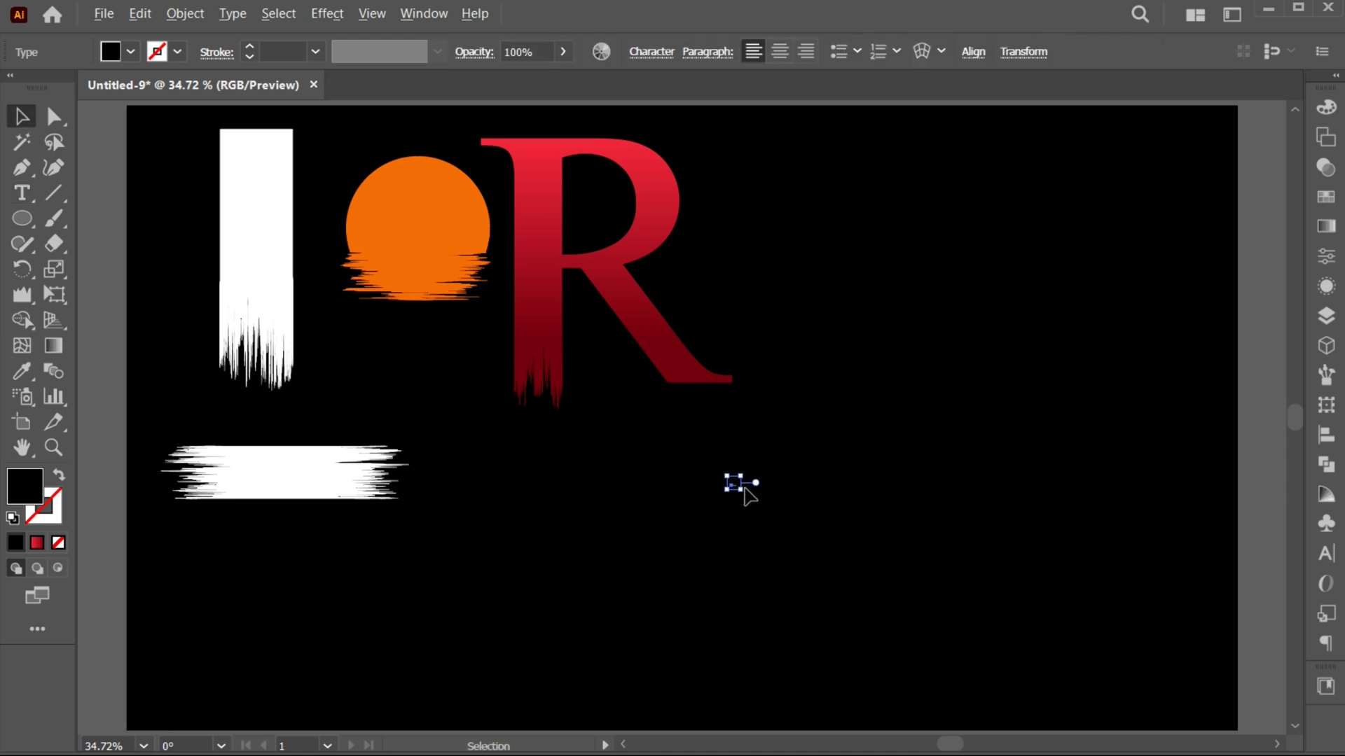
pyautogui.moveTo(779, 530); pyautogui.dragTo(880, 645)
pyautogui.moveTo(751, 548)
pyautogui.mouseDown()
pyautogui.moveTo(833, 536)
pyautogui.moveTo(829, 636)
pyautogui.mouseUp()
pyautogui.press('i')
pyautogui.click(280, 271)
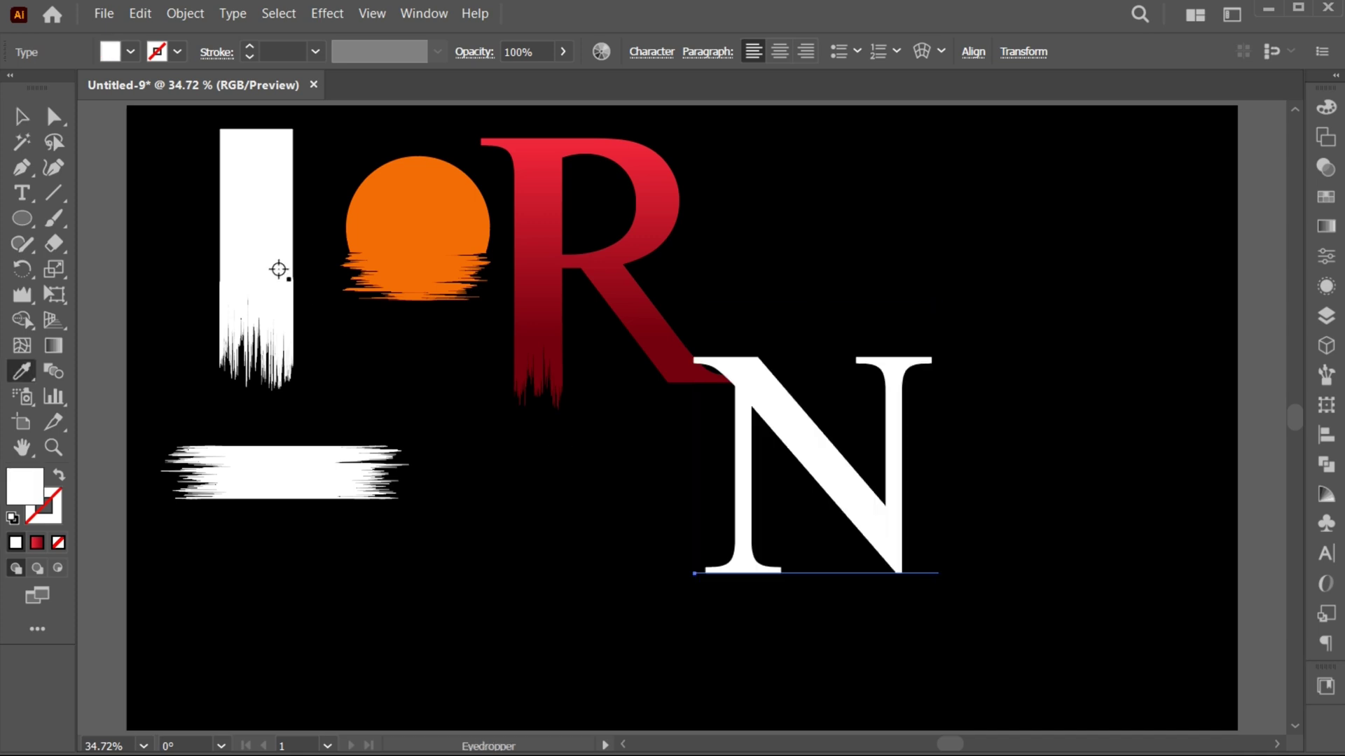
# Enlarge the white N much further, shrink the R to the lower left, and shift the N left.
pyautogui.press('v')
pyautogui.moveTo(817, 436)
pyautogui.mouseDown()
pyautogui.moveTo(837, 438)
pyautogui.moveTo(900, 378)
pyautogui.mouseUp()
pyautogui.moveTo(903, 531); pyautogui.dragTo(932, 678)
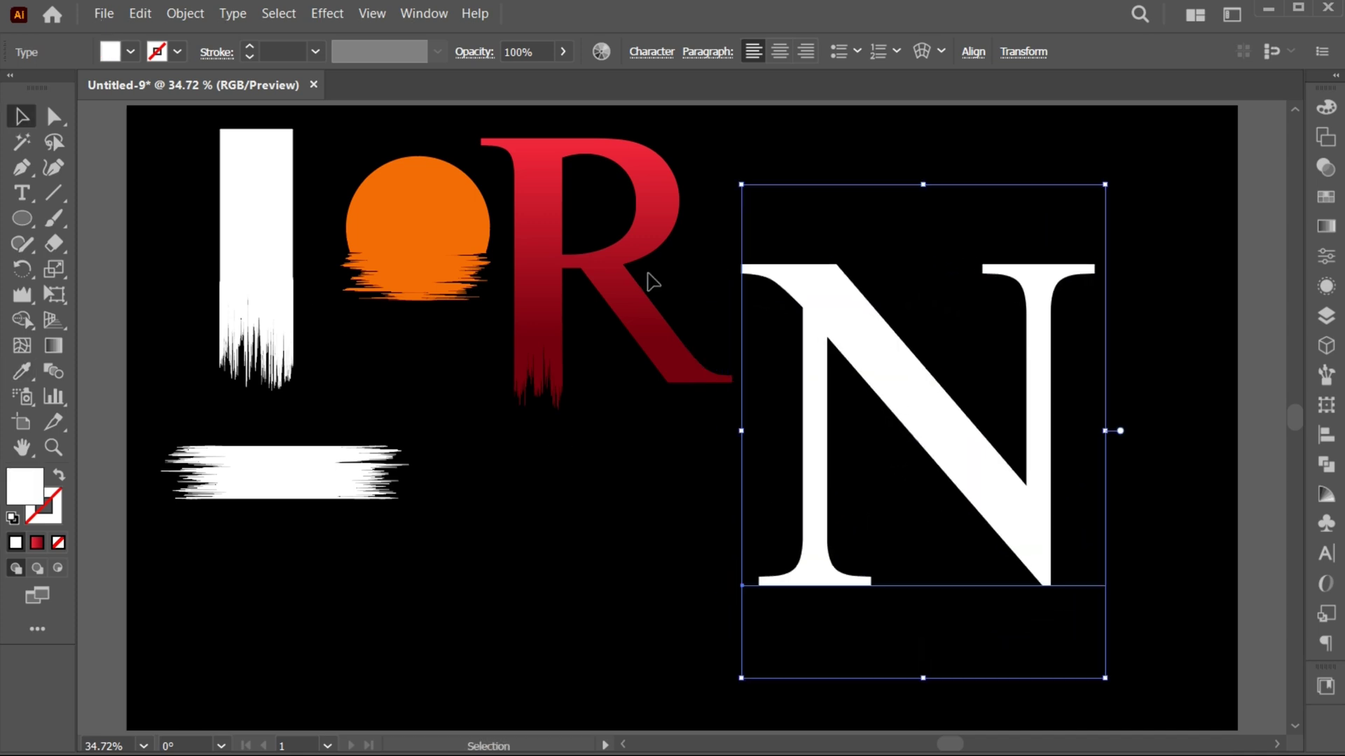
pyautogui.click(643, 281)
pyautogui.moveTo(604, 139); pyautogui.dragTo(321, 600)
pyautogui.moveTo(861, 334); pyautogui.dragTo(788, 334)
# Convert the N to outlines and erase its top-right serif.
pyautogui.rightClick(805, 390)
pyautogui.click(892, 568)
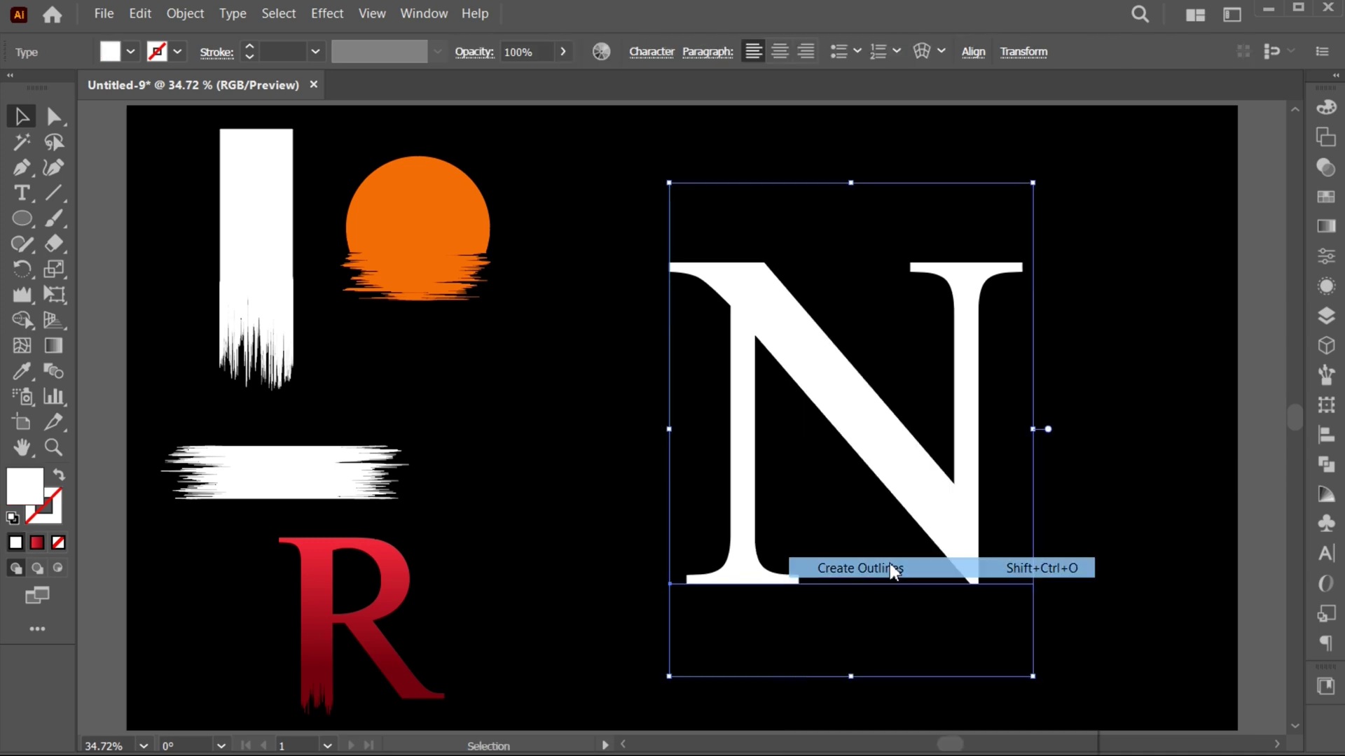
pyautogui.click(52, 251)
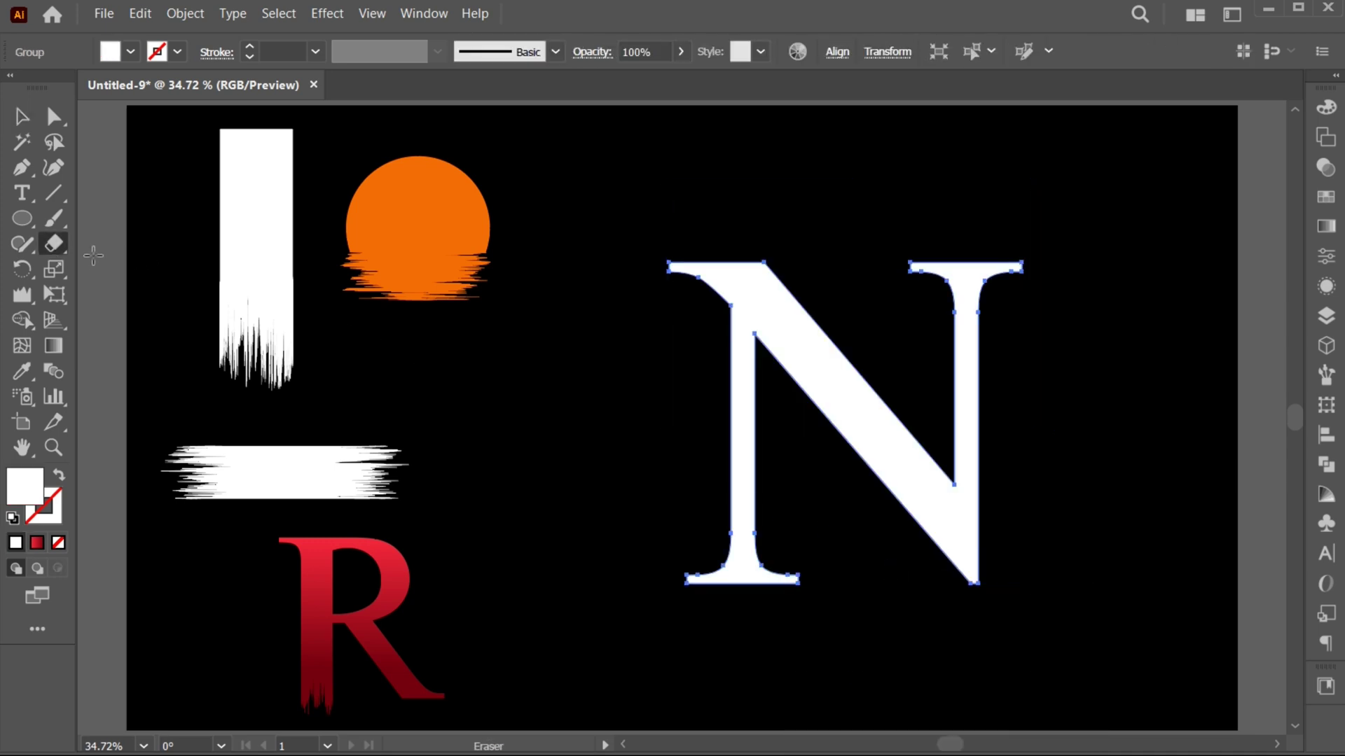
pyautogui.moveTo(902, 271); pyautogui.dragTo(1062, 323)
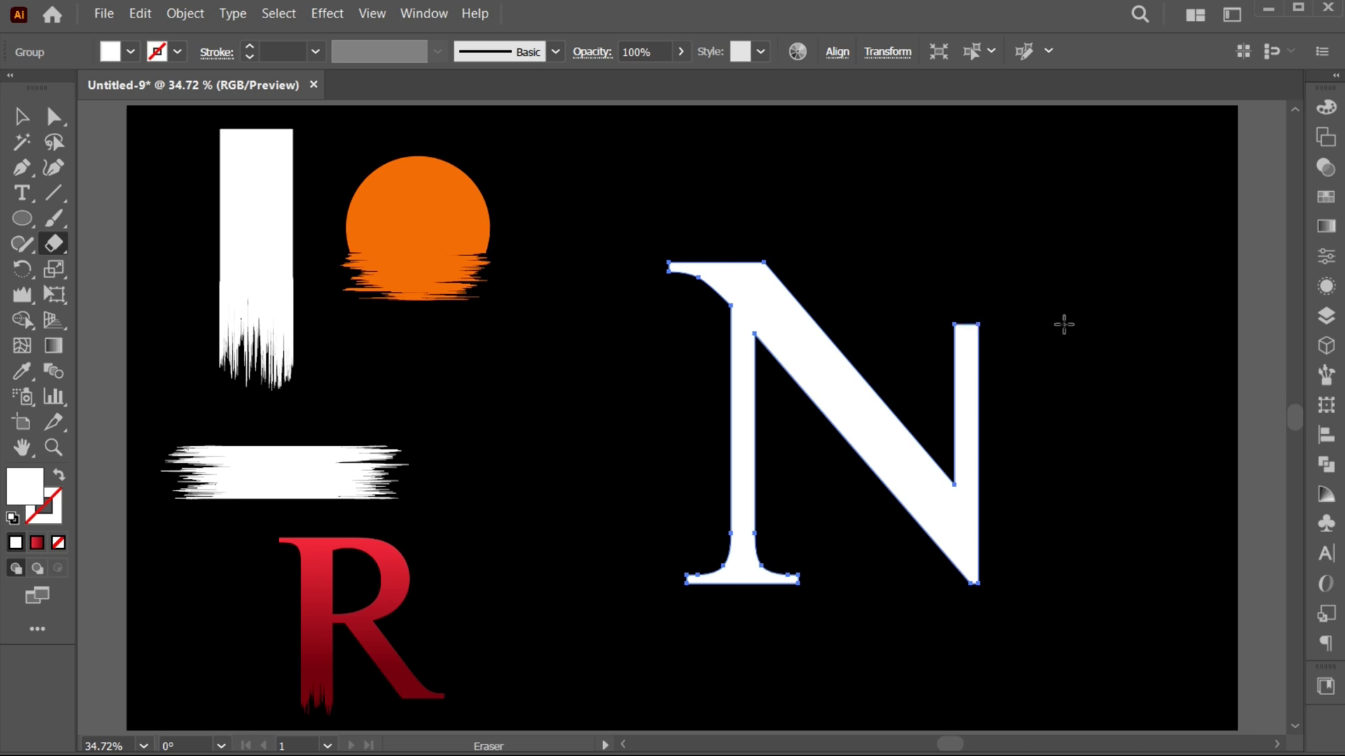
# Extend the N's right stem upward and widen it, then stretch the N vertically and move it slightly left.
pyautogui.press('a')
pyautogui.moveTo(965, 328); pyautogui.dragTo(968, 249)
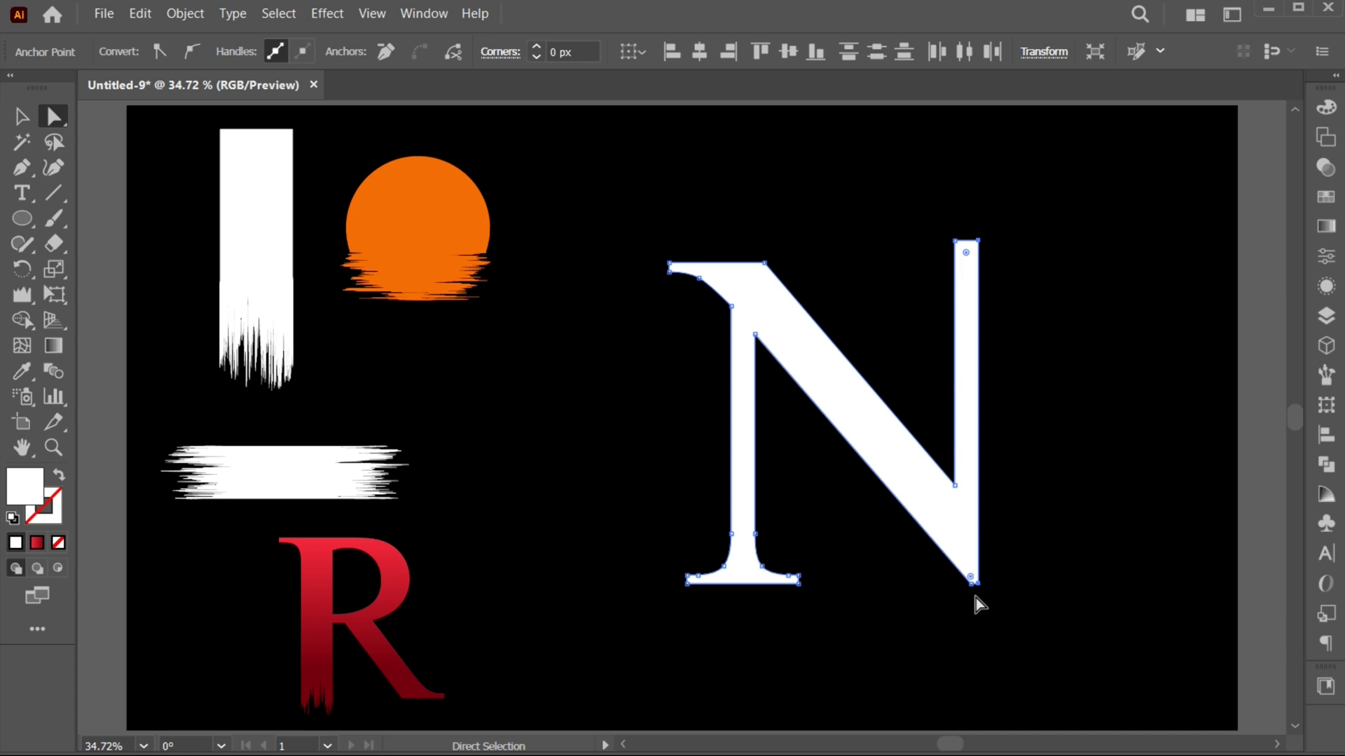
pyautogui.moveTo(993, 447); pyautogui.dragTo(1021, 442)
pyautogui.press('v')
pyautogui.moveTo(845, 585); pyautogui.dragTo(845, 626)
pyautogui.moveTo(910, 511); pyautogui.dragTo(877, 509)
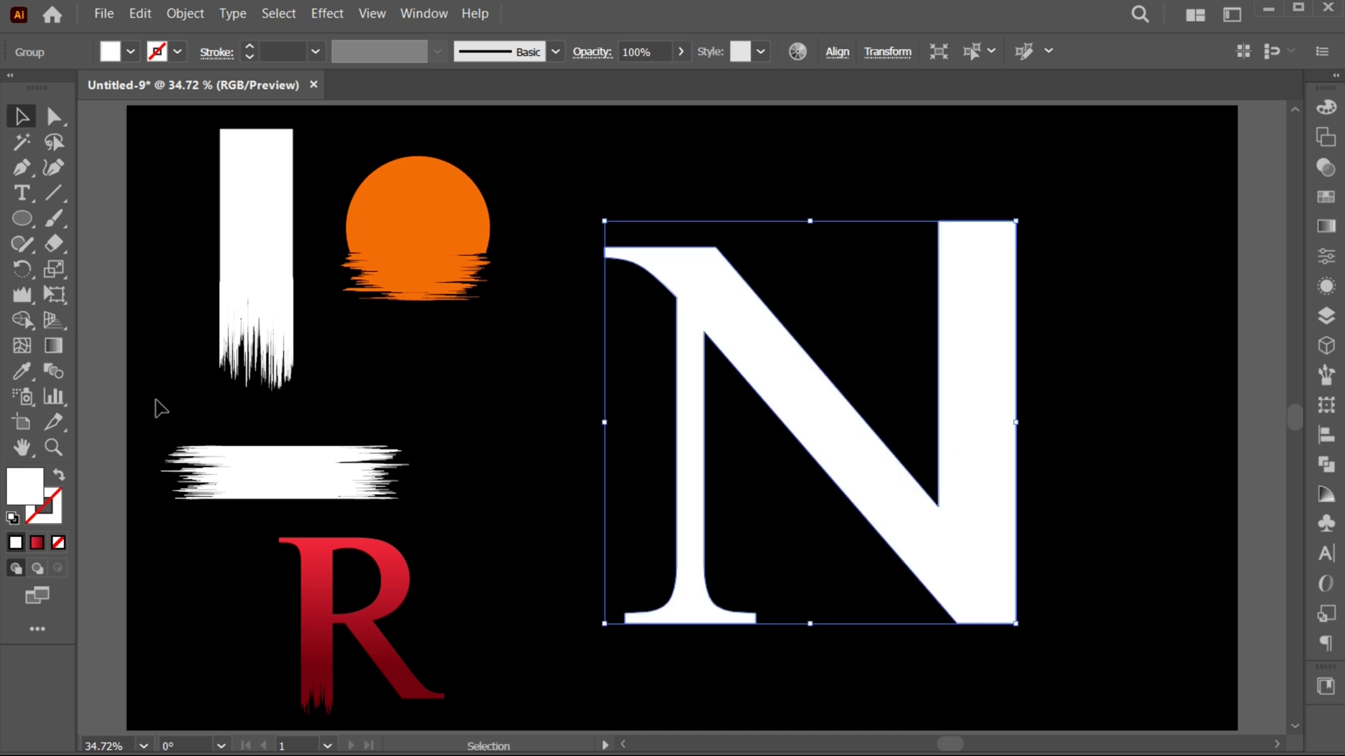
# Wrinkle the top of the N's right stem into spikes, then pull the spike anchors down to shorten them.
pyautogui.click(24, 298)
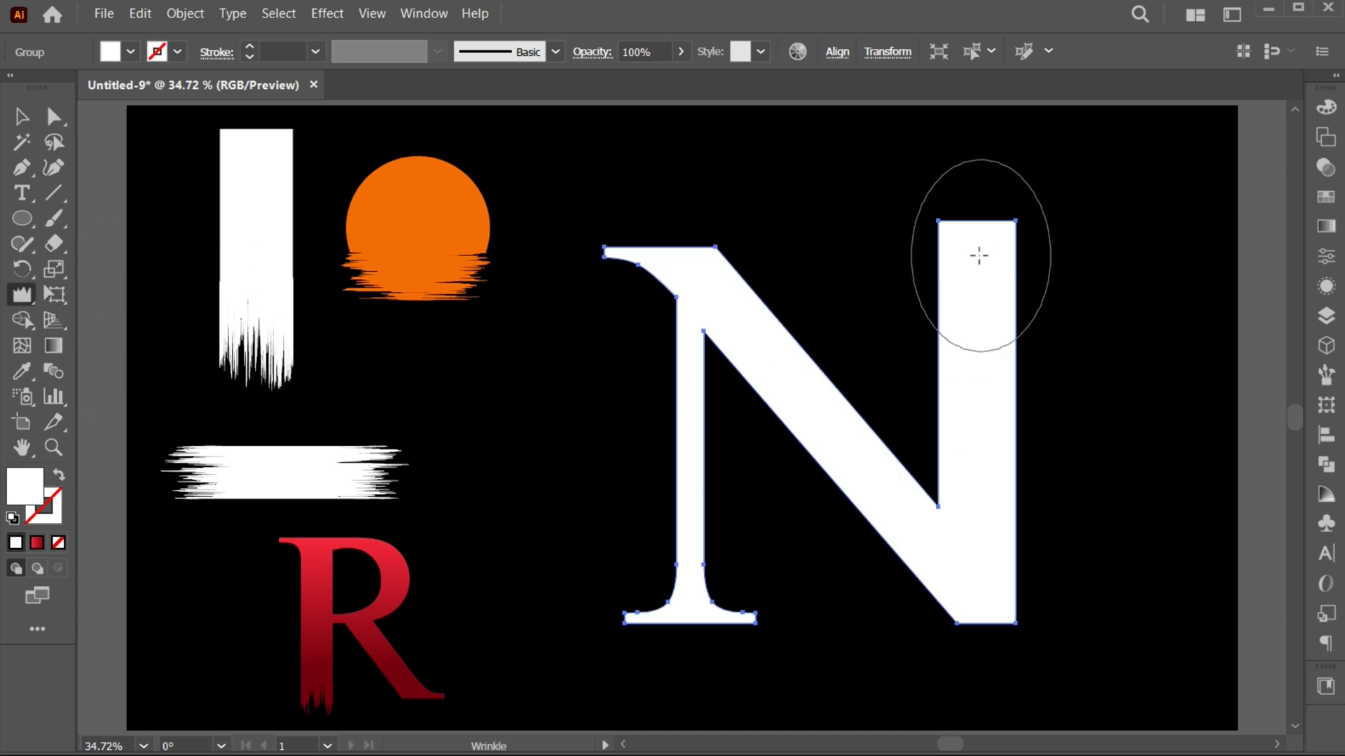
pyautogui.moveTo(978, 254); pyautogui.dragTo(982, 254)
pyautogui.press('v')
pyautogui.click(1056, 429)
pyautogui.click(983, 370)
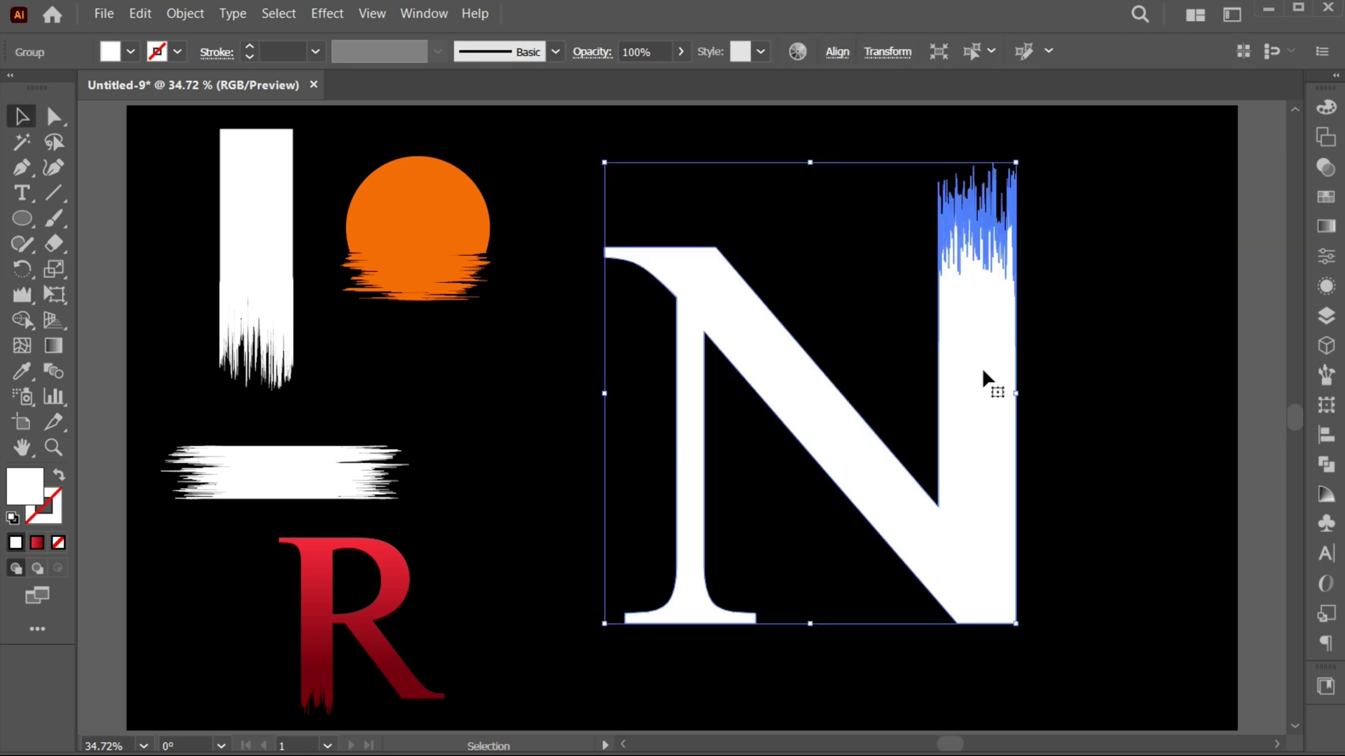
pyautogui.press('a')
pyautogui.moveTo(915, 143); pyautogui.dragTo(1026, 337)
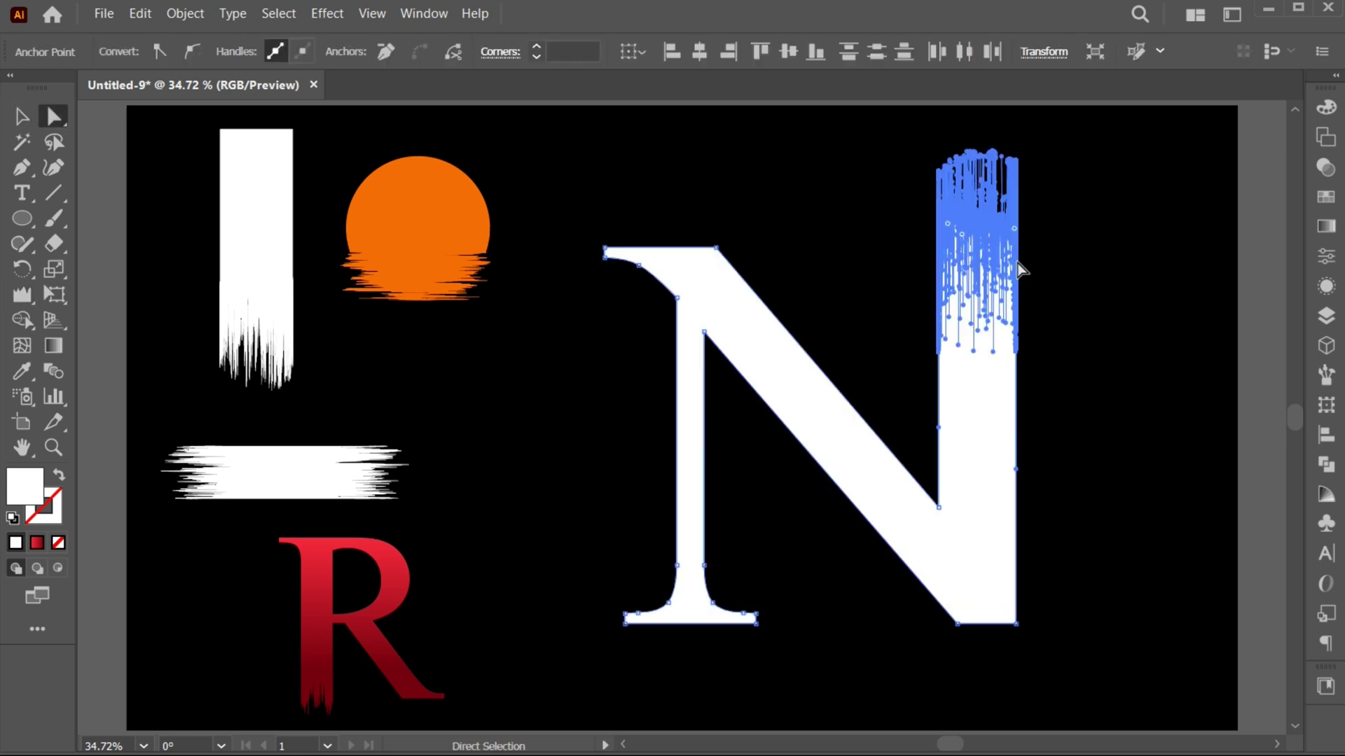
pyautogui.moveTo(1020, 270); pyautogui.dragTo(1020, 305)
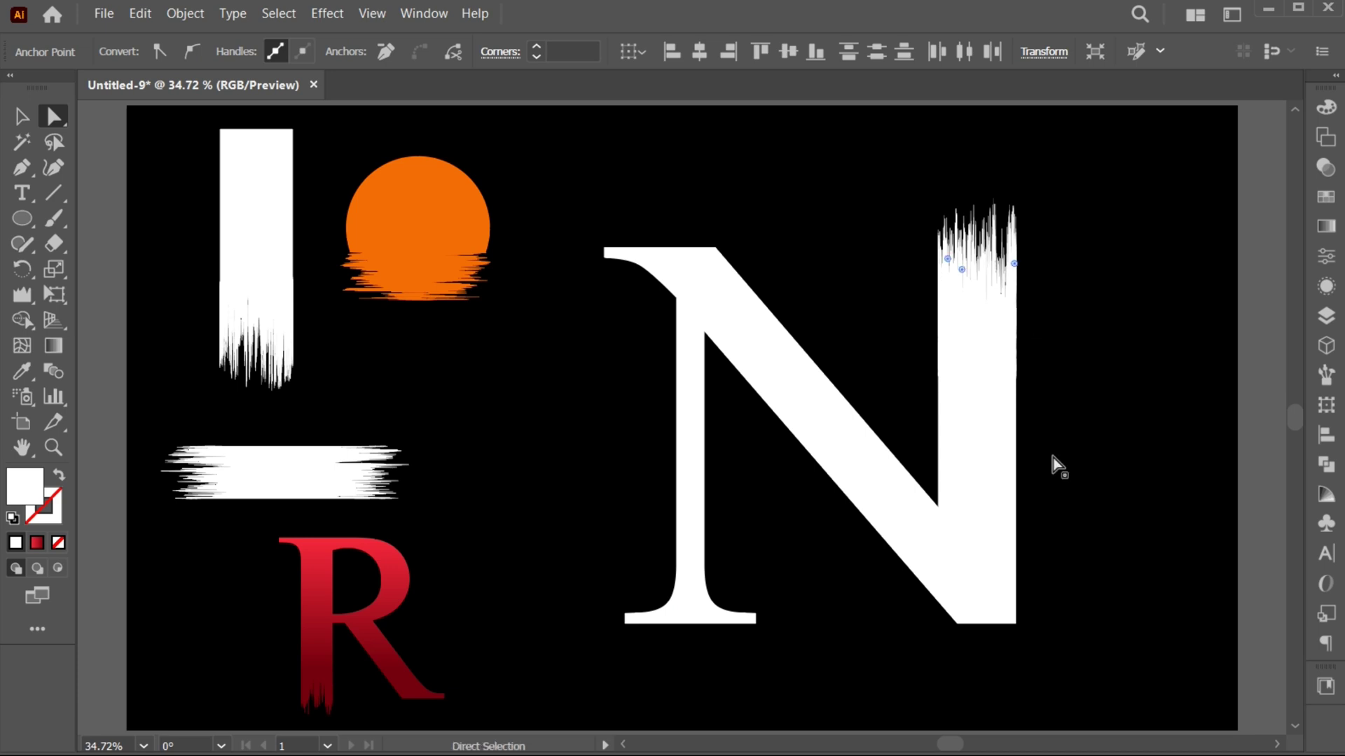
# Copy the R's red gradient onto the N and make it run top to bottom.
pyautogui.press('v')
pyautogui.click(30, 379)
pyautogui.click(390, 562)
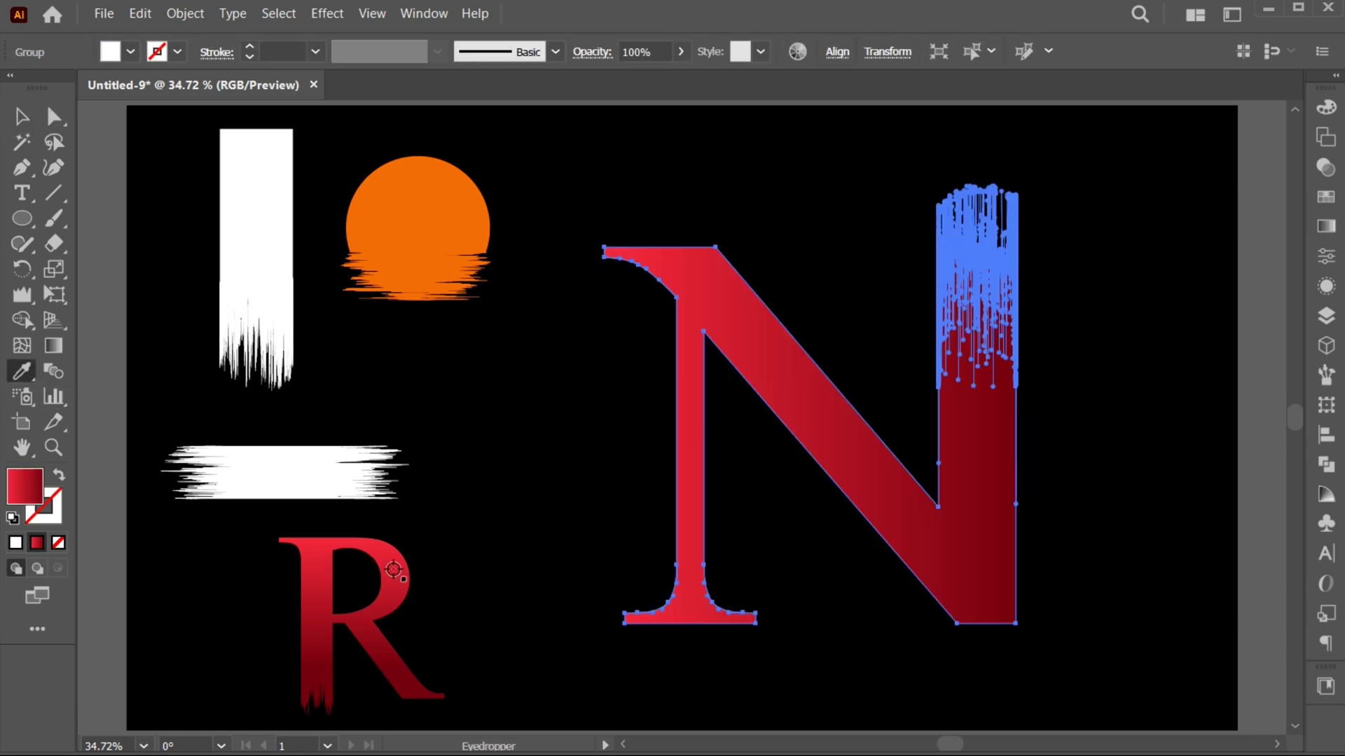
pyautogui.press('g')
pyautogui.moveTo(830, 222); pyautogui.dragTo(840, 596)
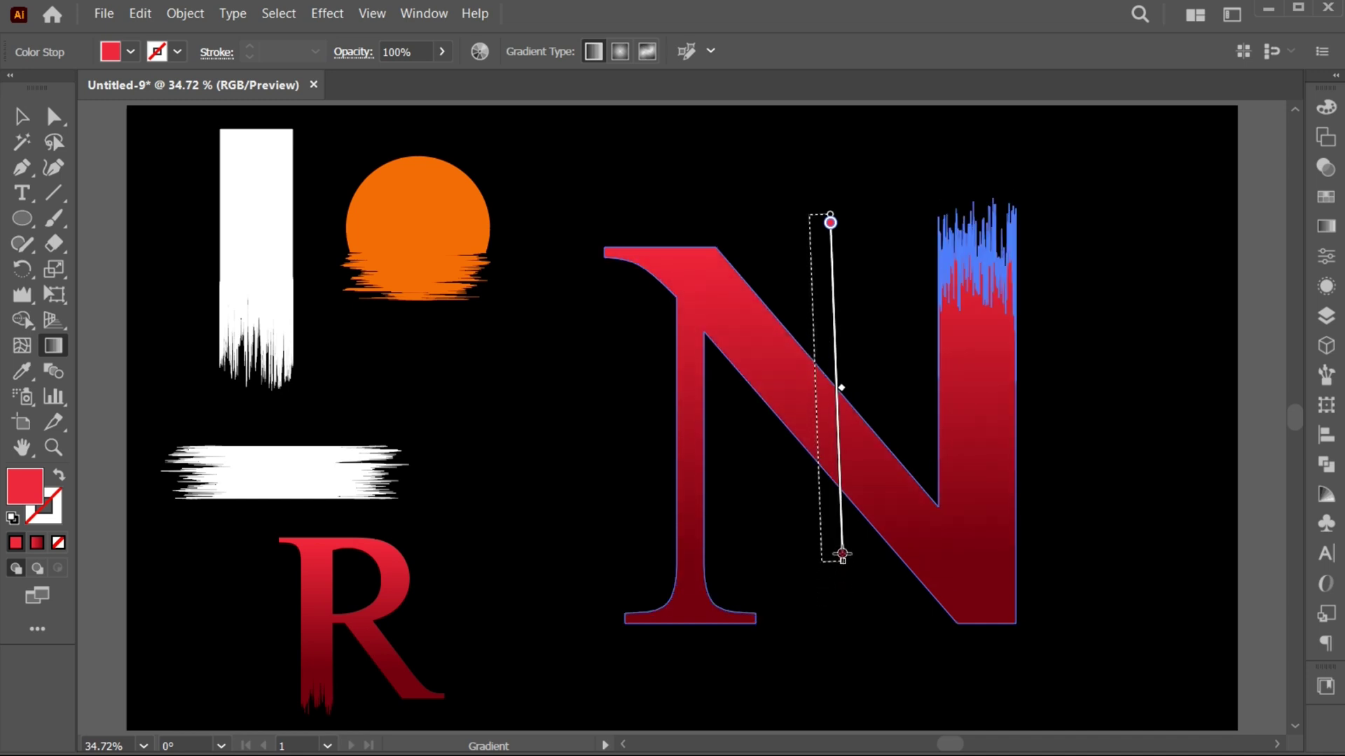
# Shrink the N slightly, then move the R to the centre beside it and enlarge it to match.
pyautogui.press('v')
pyautogui.click(838, 676)
pyautogui.click(823, 204)
pyautogui.moveTo(813, 203); pyautogui.dragTo(813, 241)
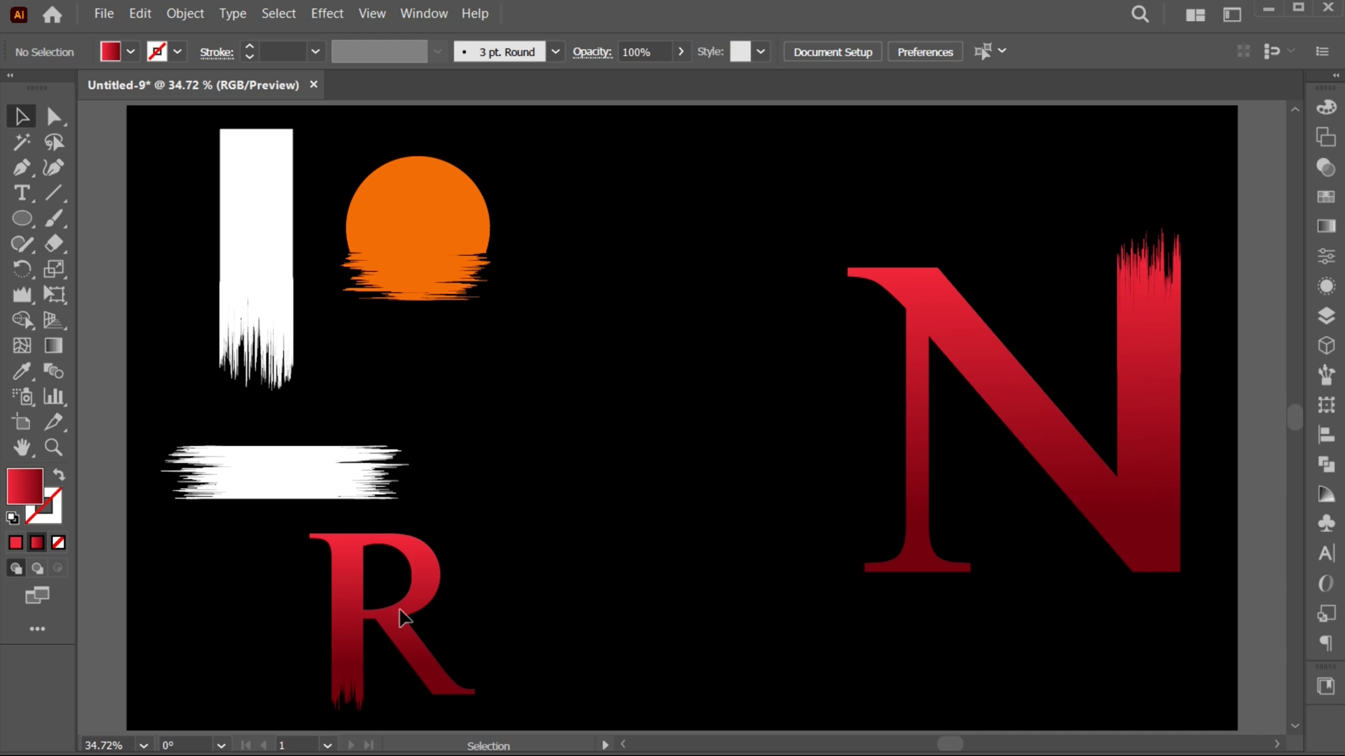
pyautogui.moveTo(403, 618); pyautogui.dragTo(710, 397)
pyautogui.moveTo(696, 495); pyautogui.dragTo(694, 608)
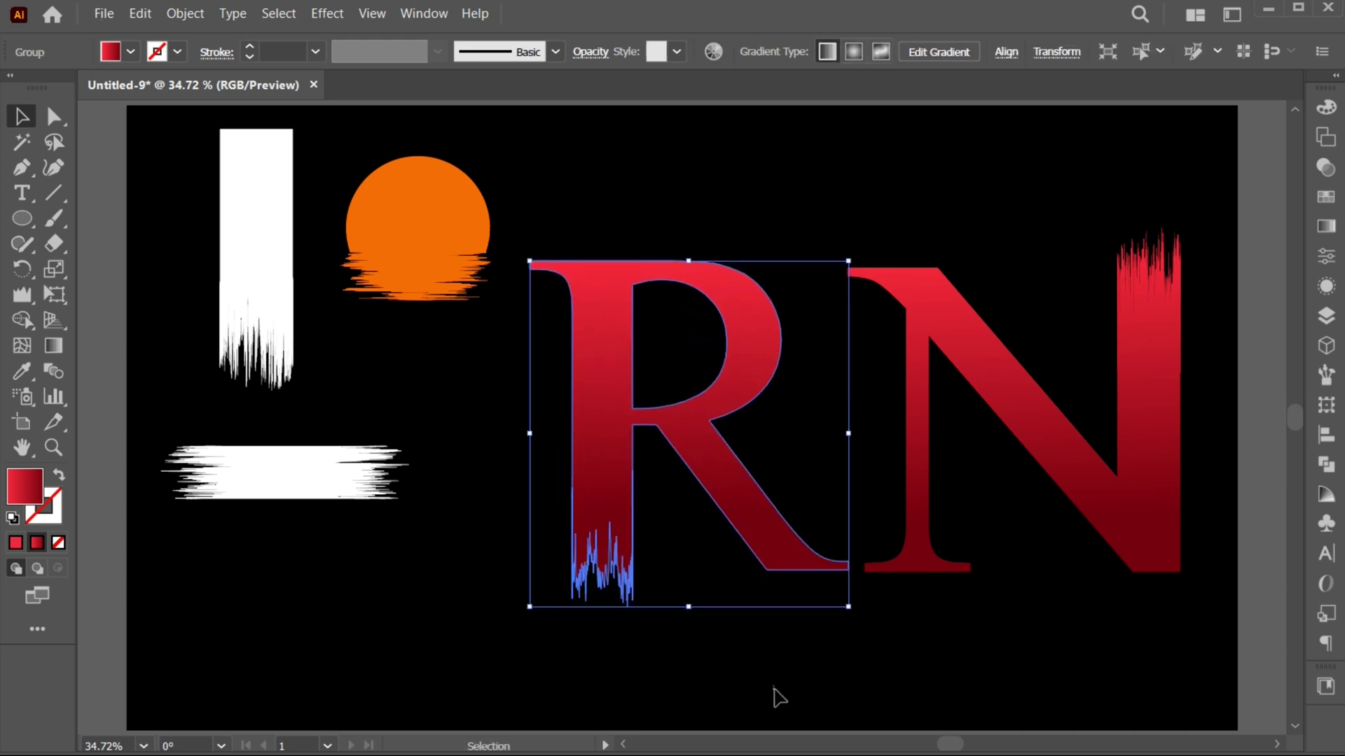